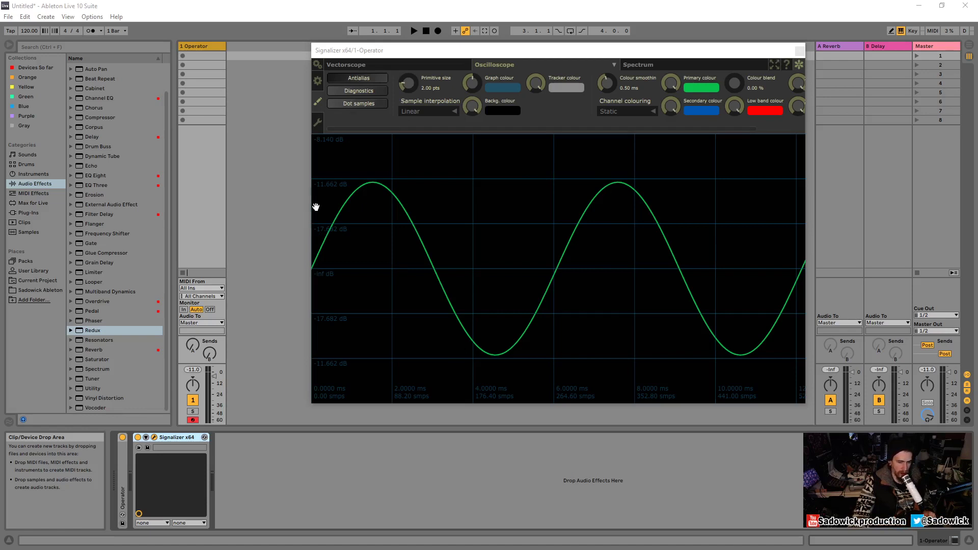
Step: Set the oscilloscope's sample interpolation to None and zoom in on the waveform until its individual sample points are widely spaced
click(360, 102)
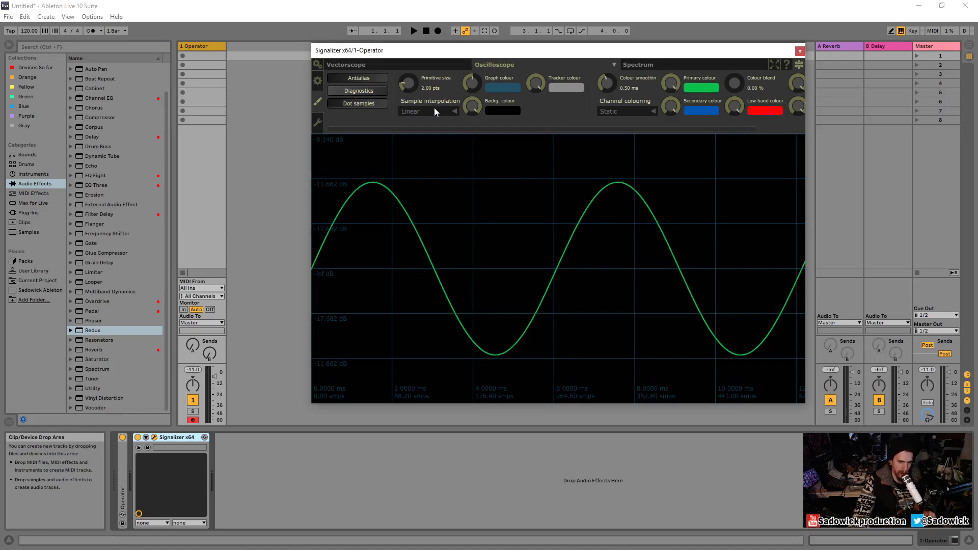
click(433, 109)
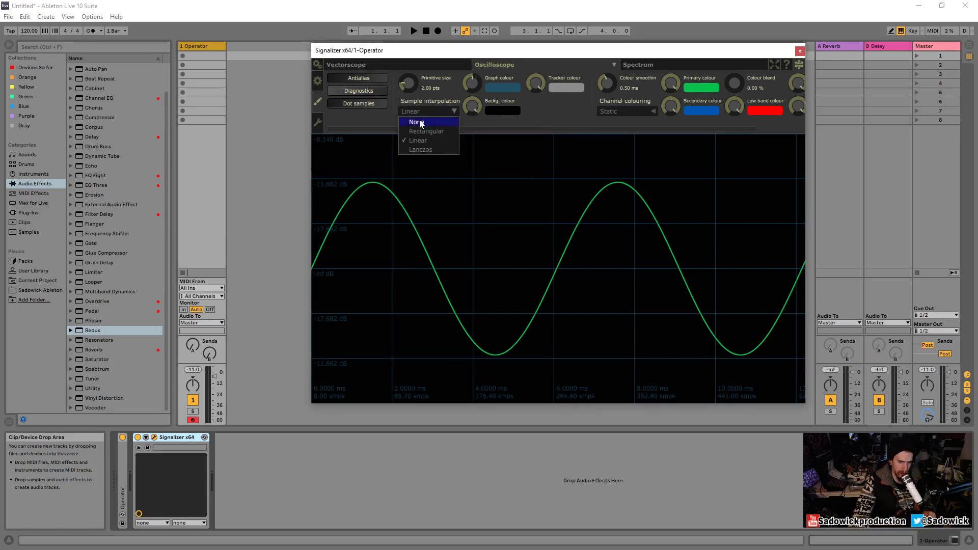
click(421, 124)
scroll(389, 223, up, 3)
scroll(574, 193, up, 2)
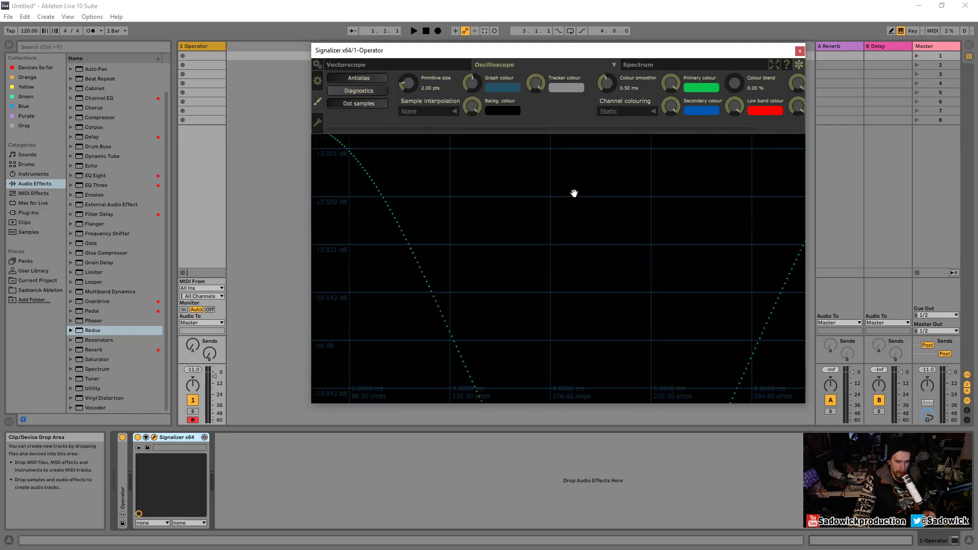
scroll(486, 228, up, 3)
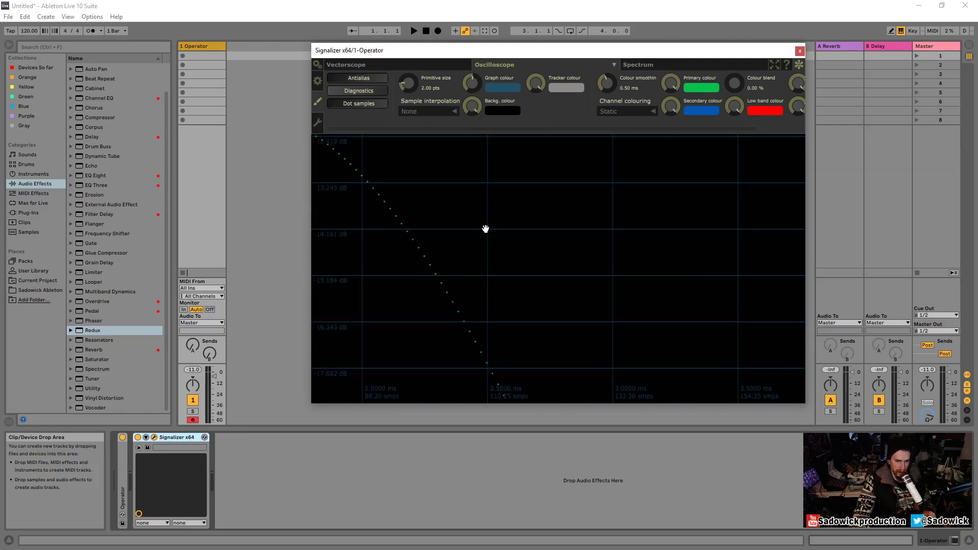
drag(485, 228, 502, 229)
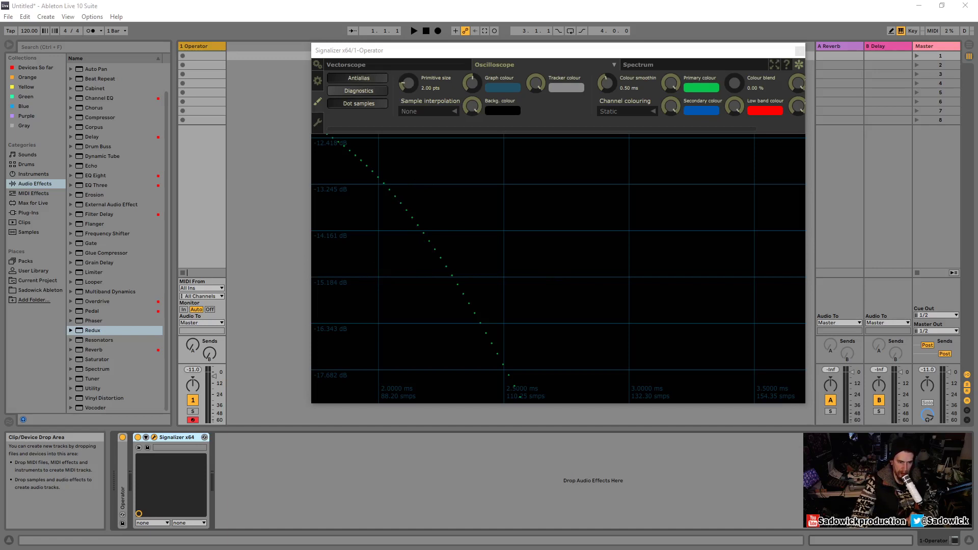
scroll(404, 236, up, 5)
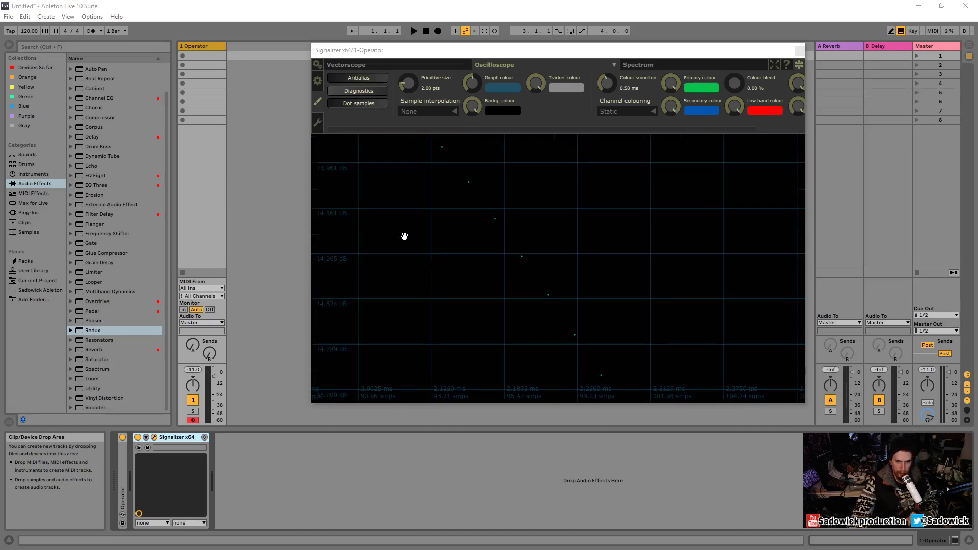
click(484, 244)
drag(483, 244, 473, 252)
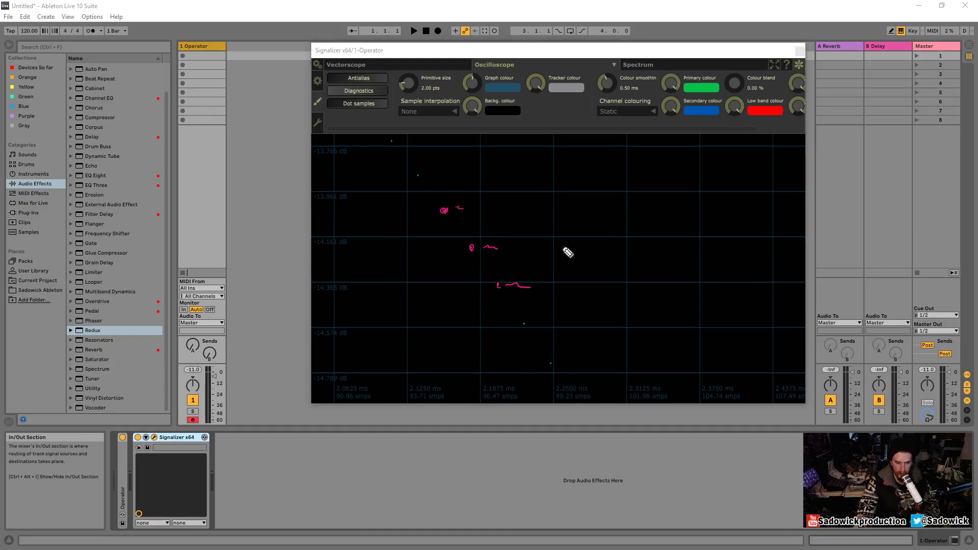
Step: Erase the pink marks around the sample points and handwrite the heading "Sample Rates" over the scope display
mouse_move(509, 288)
mouse_down()
mouse_move(503, 299)
mouse_move(498, 277)
mouse_move(465, 254)
mouse_move(453, 212)
mouse_up()
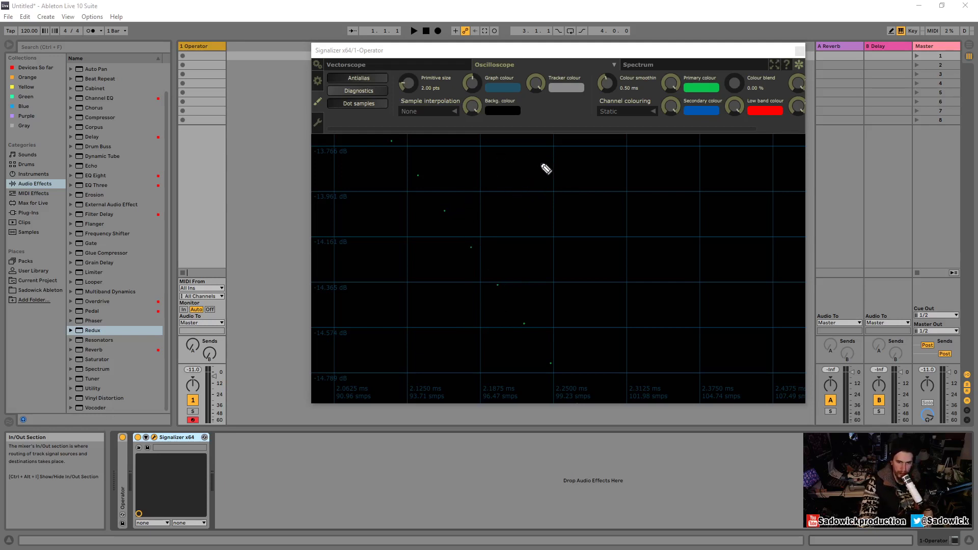
mouse_move(533, 167)
mouse_down()
mouse_move(552, 179)
mouse_move(578, 181)
mouse_move(589, 164)
mouse_move(611, 175)
mouse_move(538, 172)
mouse_up()
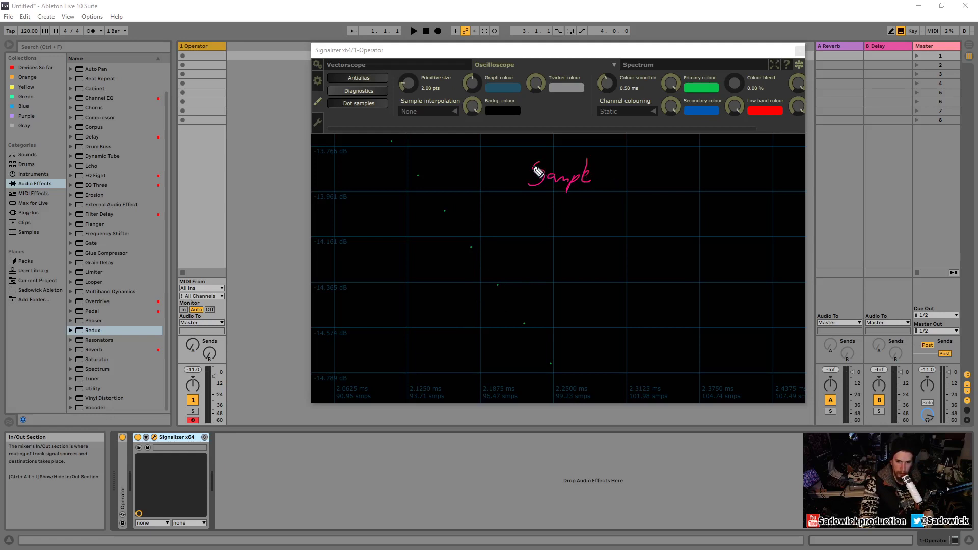
mouse_move(609, 181)
mouse_down()
mouse_move(609, 170)
mouse_move(657, 175)
mouse_up()
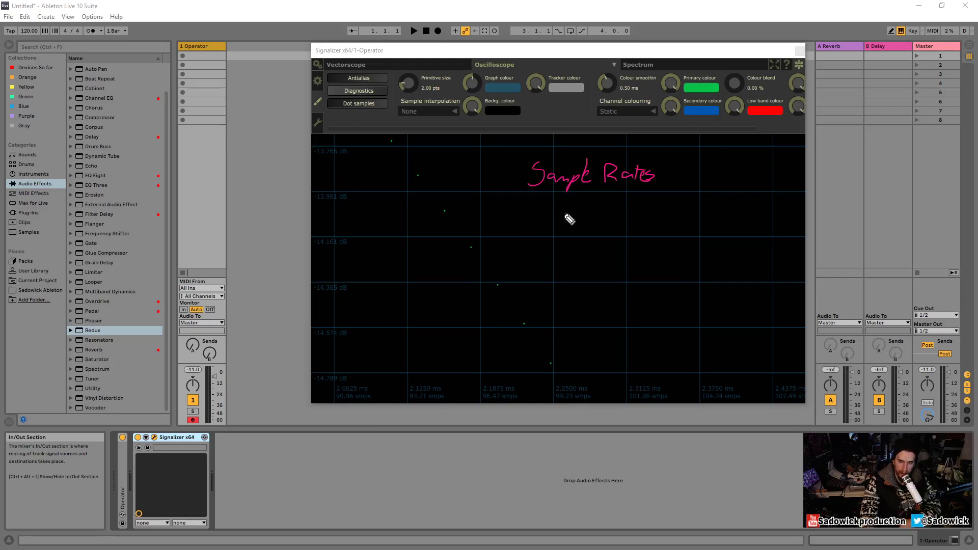
Step: Handwrite "44.1k = 44,100hz" beneath the "Sample Rates" heading
mouse_move(565, 215)
mouse_down()
mouse_move(588, 217)
mouse_move(591, 231)
mouse_move(654, 219)
mouse_up()
click(594, 228)
mouse_move(649, 210)
mouse_down()
mouse_move(650, 227)
mouse_move(666, 215)
mouse_move(662, 228)
mouse_up()
mouse_move(673, 224)
mouse_down()
mouse_move(672, 232)
mouse_move(703, 213)
mouse_move(727, 226)
mouse_up()
key(ctrl+z)
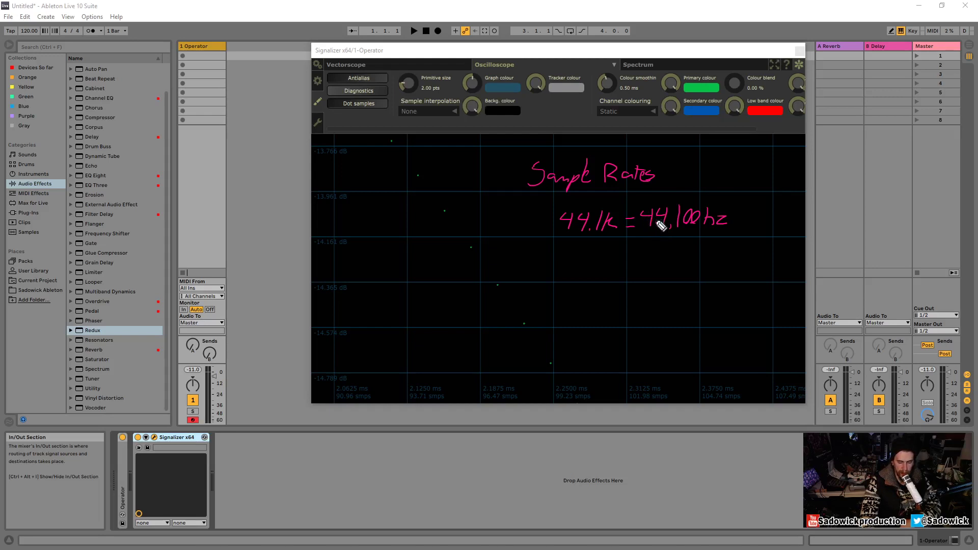
drag(674, 218, 671, 229)
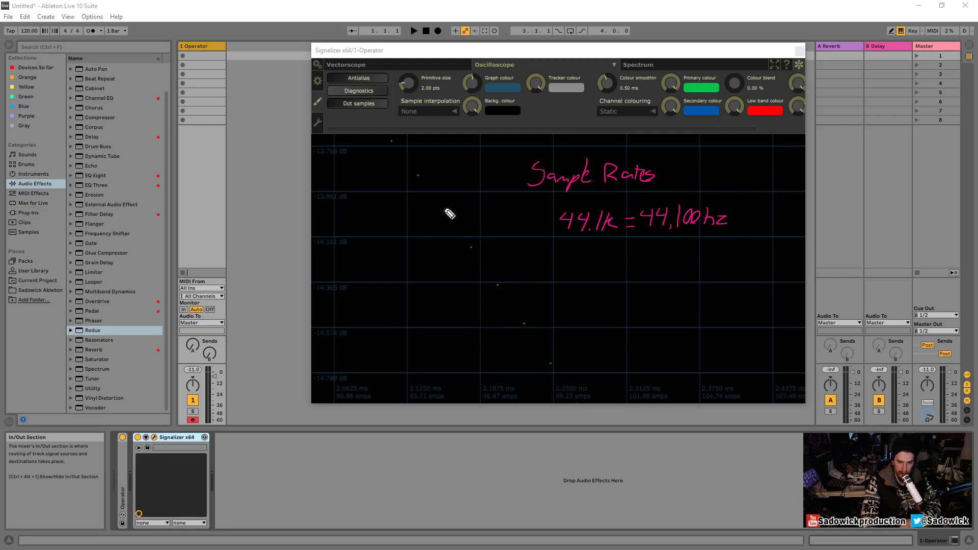
Step: Mark five consecutive sample points of the falling waveform with pink dots
click(444, 210)
click(470, 247)
click(497, 285)
click(523, 324)
click(550, 363)
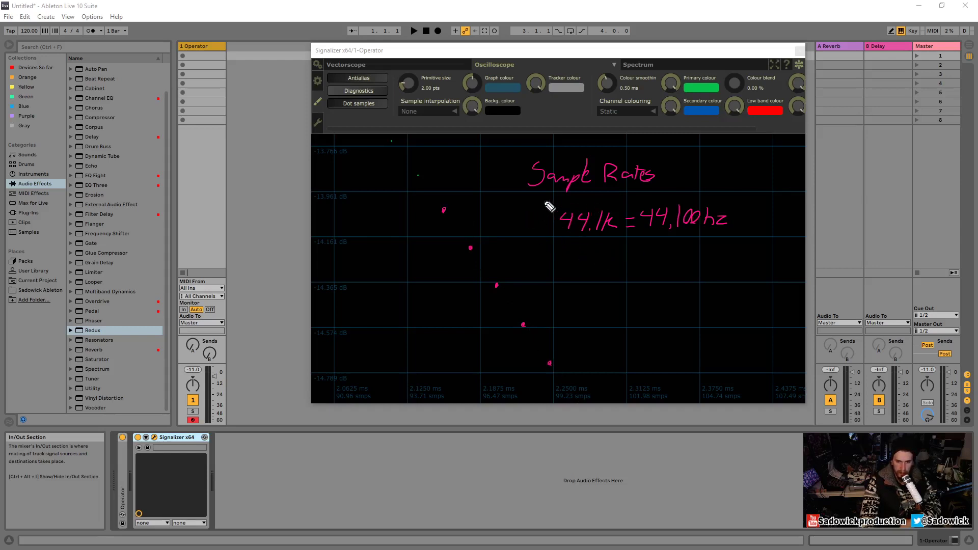
Step: Label the 44.1k line "CD" and handwrite an underlined "16-Bit" beneath it
drag(548, 200, 552, 211)
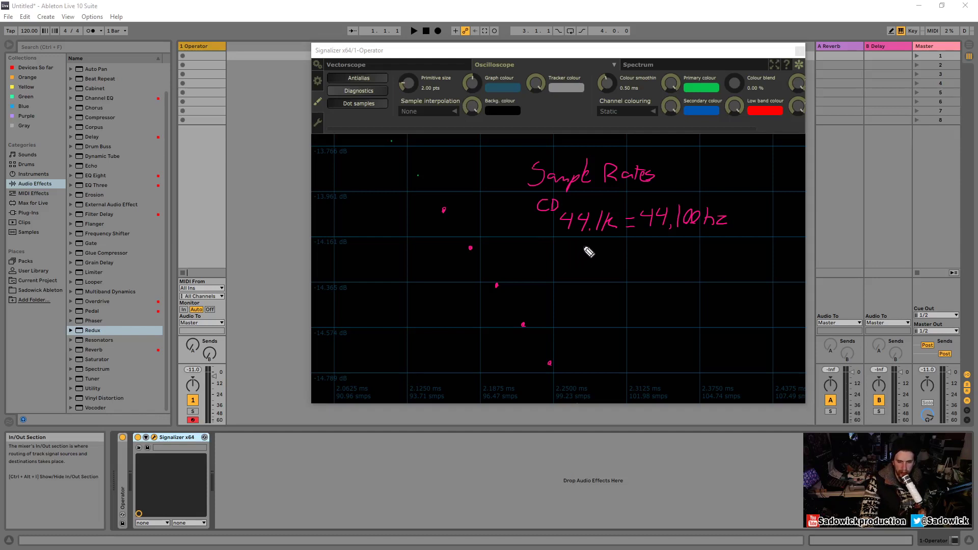
mouse_move(586, 245)
mouse_down()
mouse_move(583, 264)
mouse_move(655, 255)
mouse_up()
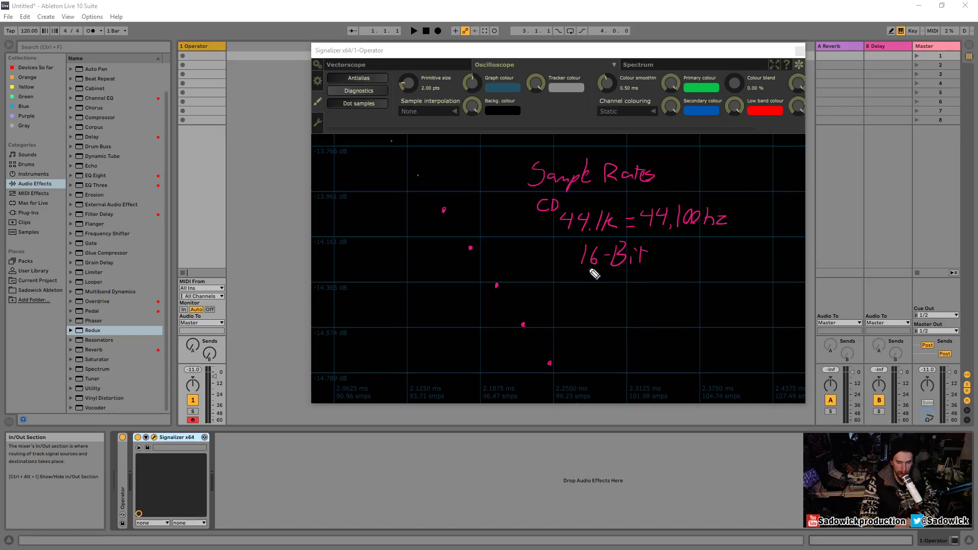
drag(571, 275, 655, 265)
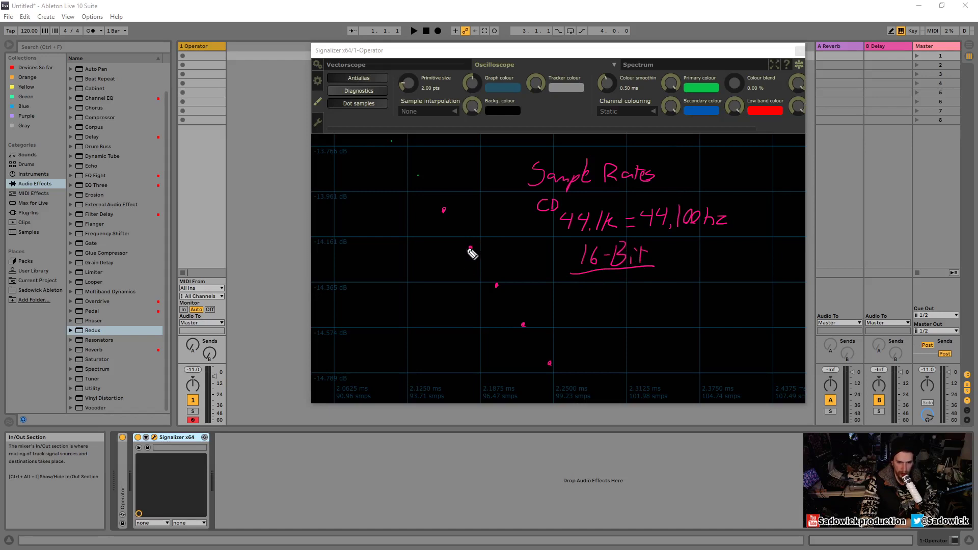
Step: Draw vertical ticks above and below the three middle sample dots and short horizontal dashes beside the three upper dots
drag(469, 235, 469, 261)
drag(498, 294, 496, 299)
drag(523, 334, 523, 340)
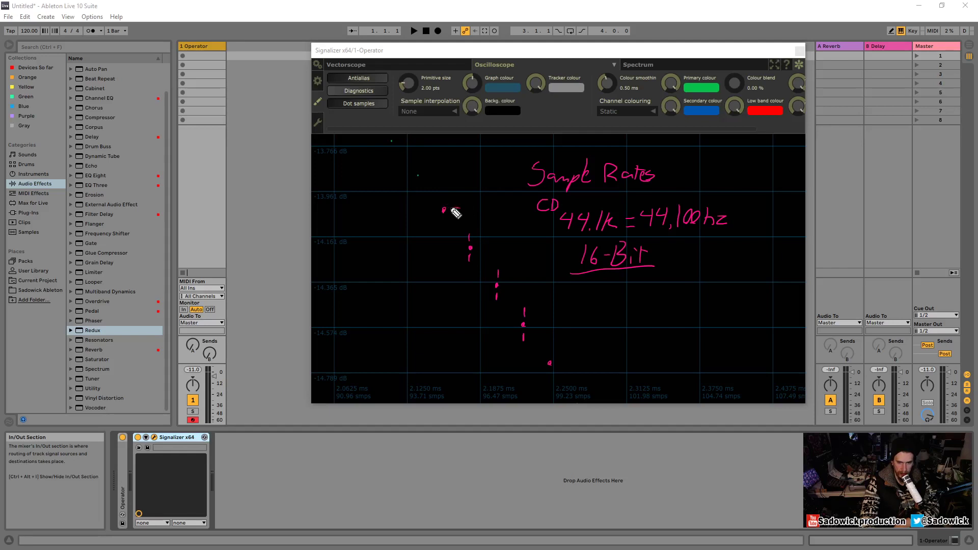
drag(453, 208, 462, 208)
drag(479, 249, 491, 249)
drag(502, 284, 520, 284)
Step: Erase the dots, ticks and dashes on the sample points together with the underlined "16-Bit" note
drag(607, 257, 598, 258)
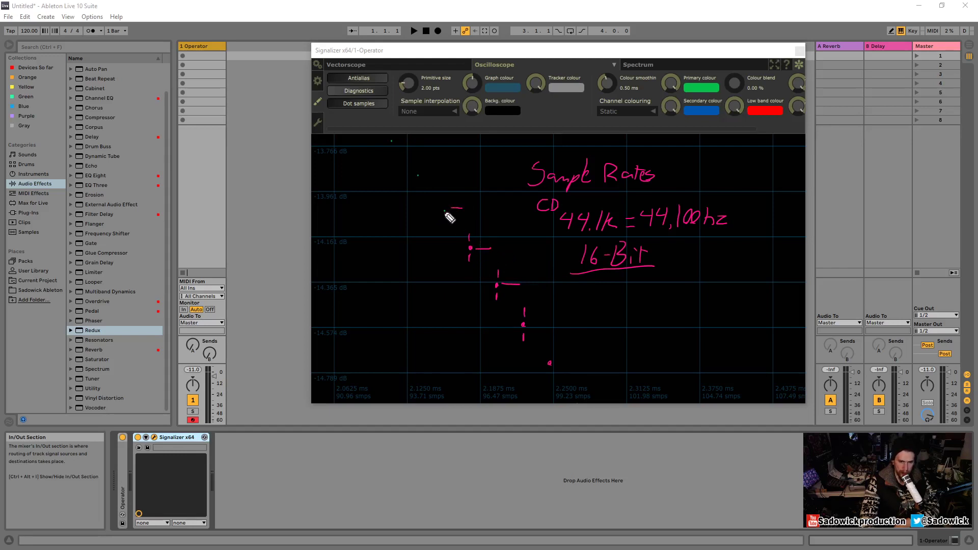
drag(477, 248, 530, 339)
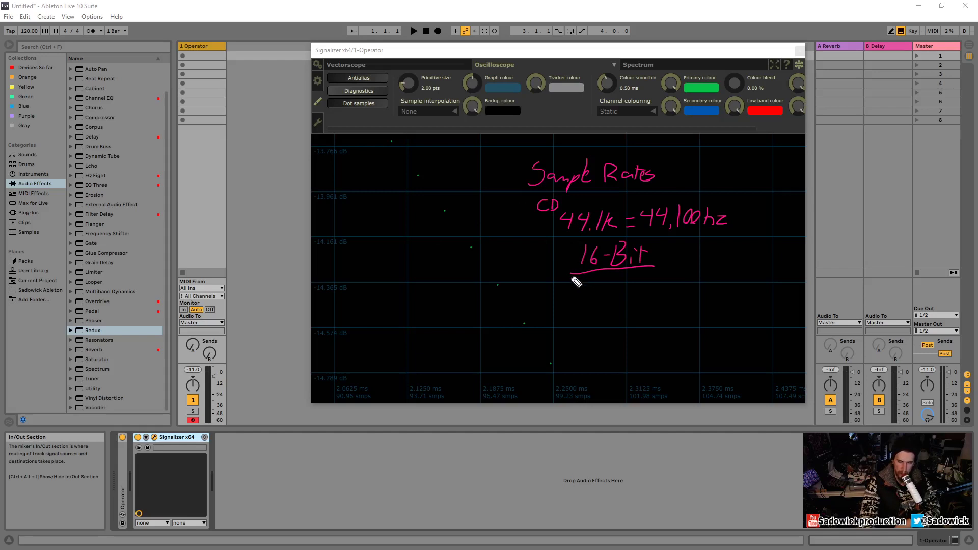
mouse_move(574, 280)
mouse_down()
mouse_move(596, 266)
mouse_move(641, 264)
mouse_up()
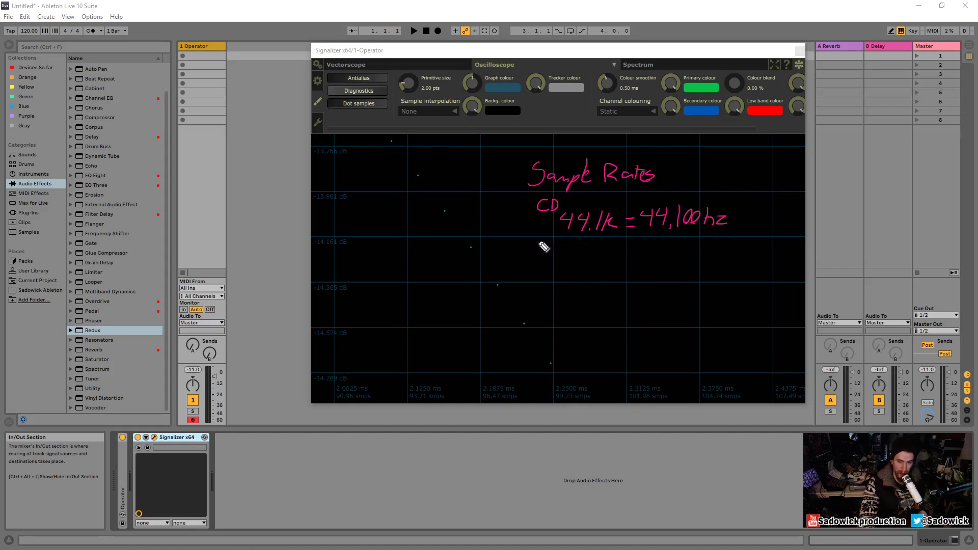
Step: Handwrite the label "Dvd" with "48k = 48,000hz" below the CD sample rate
drag(540, 239, 563, 252)
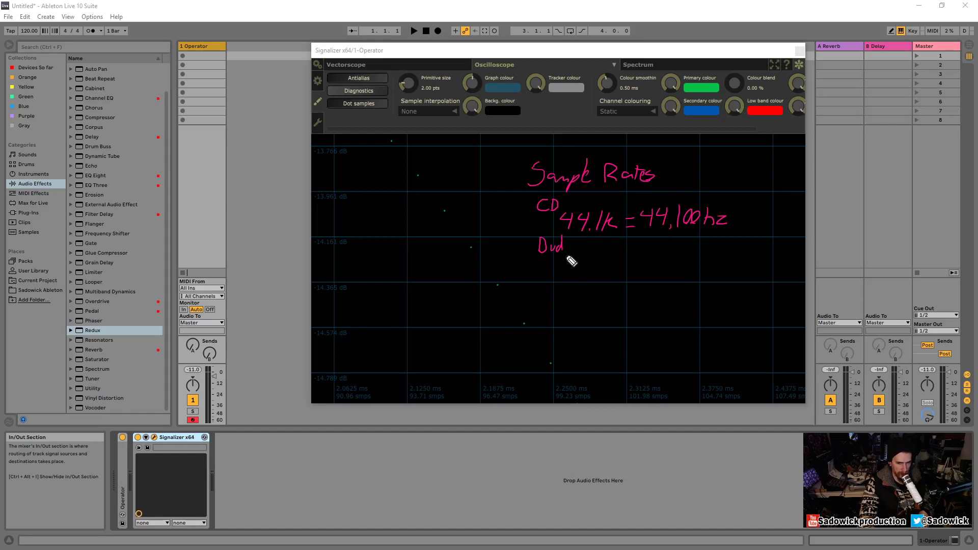
mouse_move(566, 256)
mouse_down()
mouse_move(588, 259)
mouse_move(590, 276)
mouse_up()
mouse_move(605, 257)
mouse_down()
mouse_move(609, 276)
mouse_move(628, 266)
mouse_up()
mouse_move(621, 273)
mouse_down()
mouse_move(642, 275)
mouse_move(656, 256)
mouse_move(662, 274)
mouse_move(699, 262)
mouse_move(731, 275)
mouse_up()
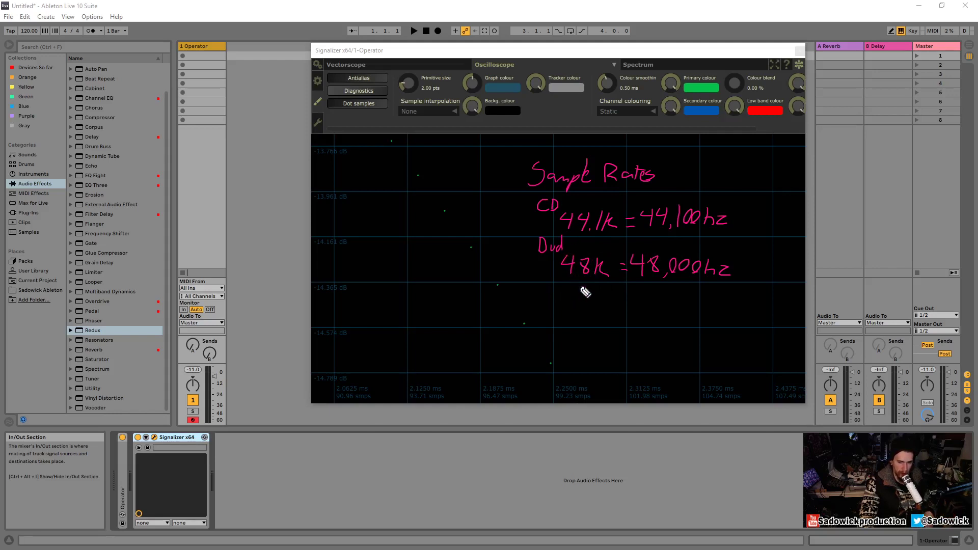
Step: Handwrite the frame rates "30fps" and "24fps" beneath the 48k line
mouse_move(579, 286)
mouse_down()
mouse_move(580, 301)
mouse_move(599, 288)
mouse_move(663, 295)
mouse_up()
mouse_move(660, 284)
mouse_down()
mouse_move(660, 301)
mouse_move(684, 302)
mouse_up()
drag(607, 284, 623, 297)
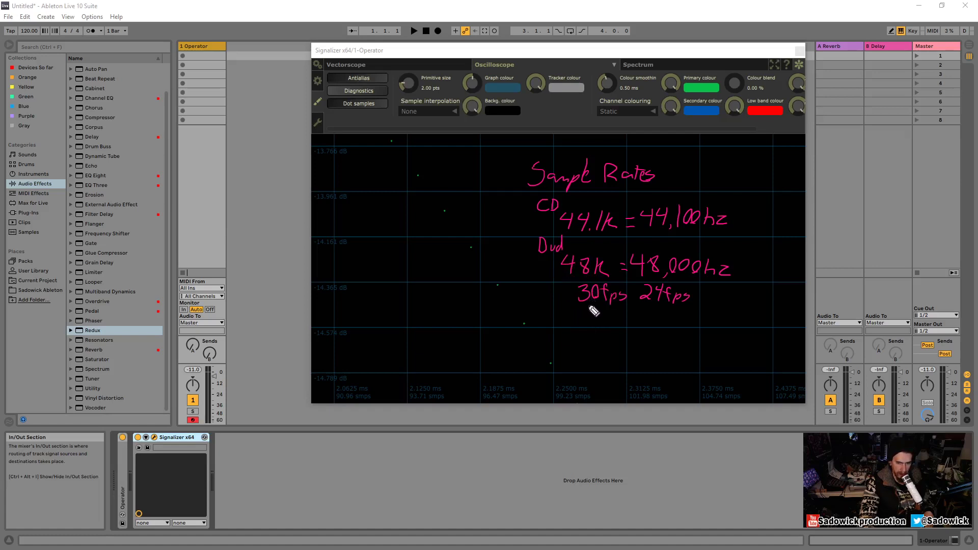
Step: Draw an arrow down from each frame rate, leading to "29.97" under 30fps and "23.8" under 24fps
mouse_move(589, 307)
mouse_down()
mouse_move(587, 341)
mouse_move(607, 341)
mouse_up()
click(589, 339)
drag(657, 306, 650, 345)
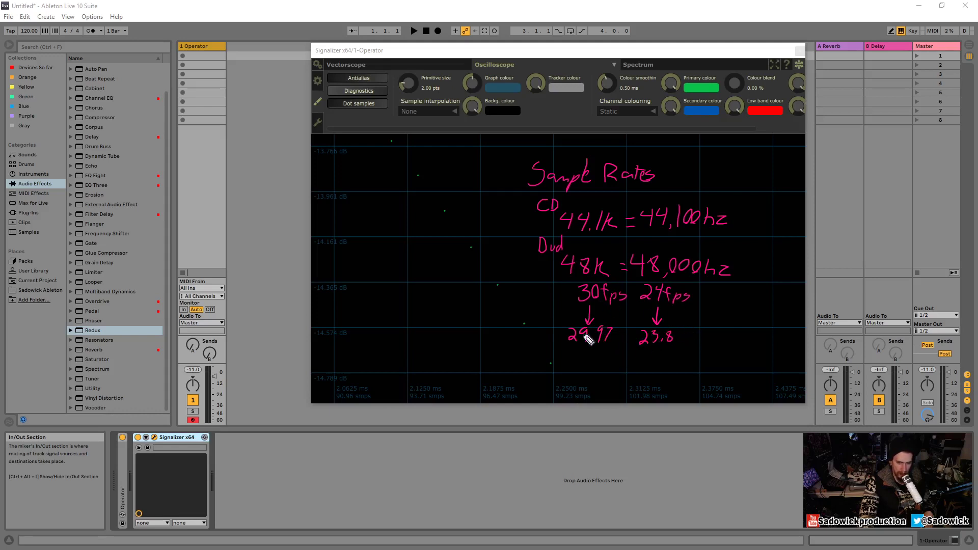
Step: Erase the 29.97 and 23.8 values with their arrows, and clear all remaining handwritten notes from the screen
drag(644, 345, 668, 343)
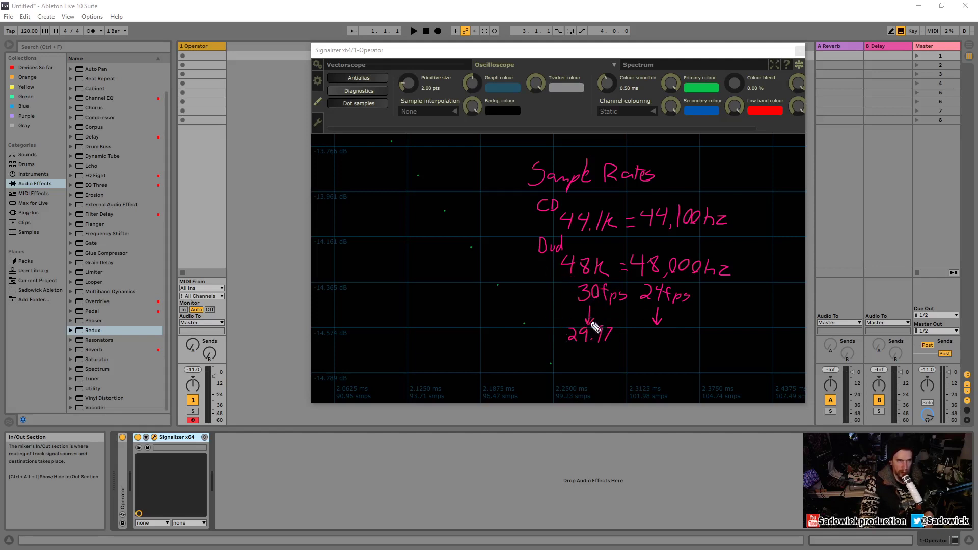
mouse_move(574, 334)
mouse_down()
mouse_move(599, 336)
mouse_move(589, 344)
mouse_move(589, 328)
mouse_move(672, 323)
mouse_up()
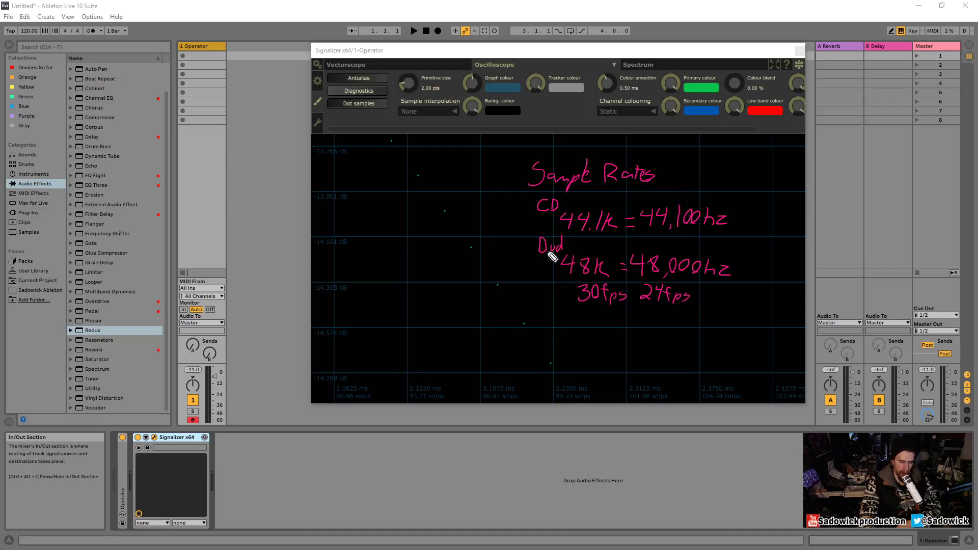
mouse_move(554, 263)
mouse_down()
mouse_move(541, 255)
mouse_move(621, 281)
mouse_move(612, 264)
mouse_up()
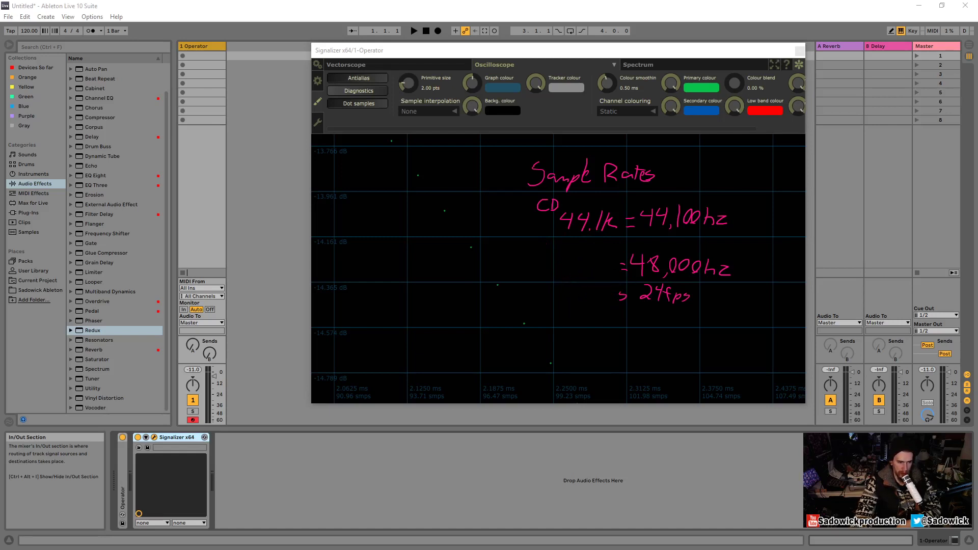
key(Escape)
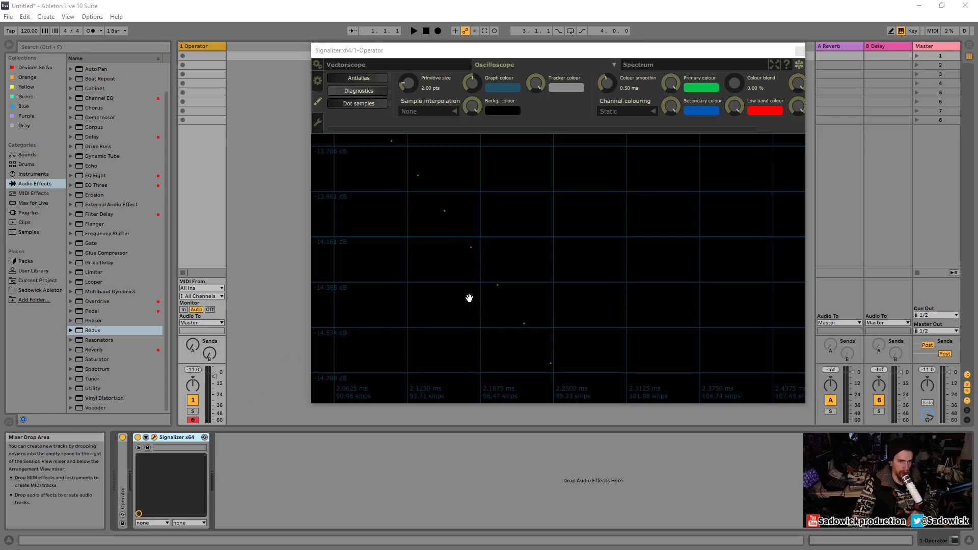
Step: Unfreeze the oscilloscope with its view reset to the default zoom, and set the sample interpolation to Rectangular
click(797, 71)
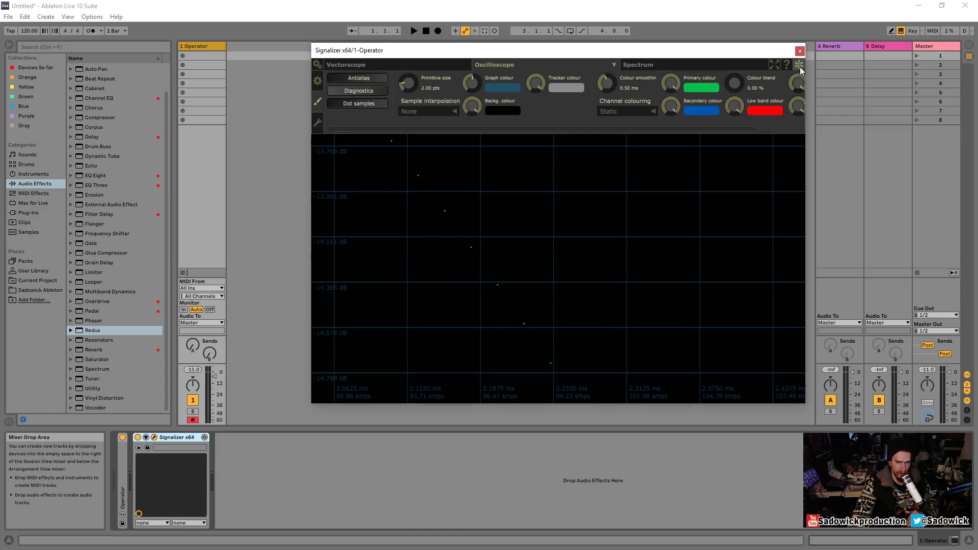
double_click(571, 240)
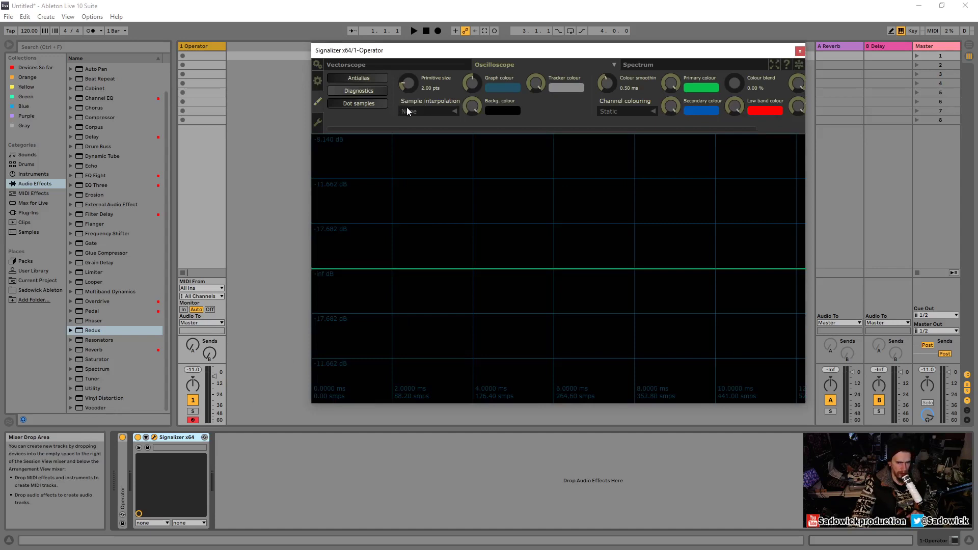
click(433, 111)
click(432, 130)
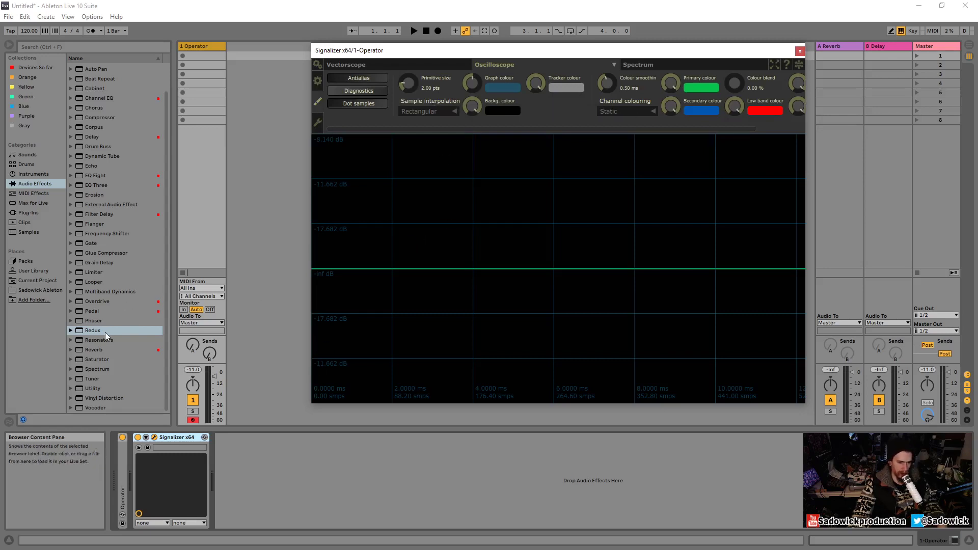
Step: Insert Redux before Signalizer on the Operator track and set its downsampling to Soft mode at 2.36
drag(93, 331, 127, 463)
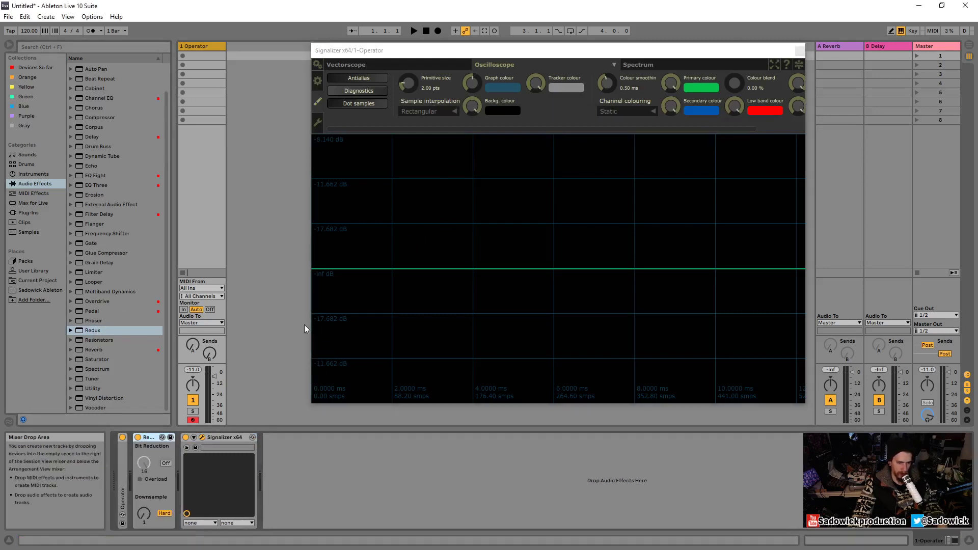
click(665, 84)
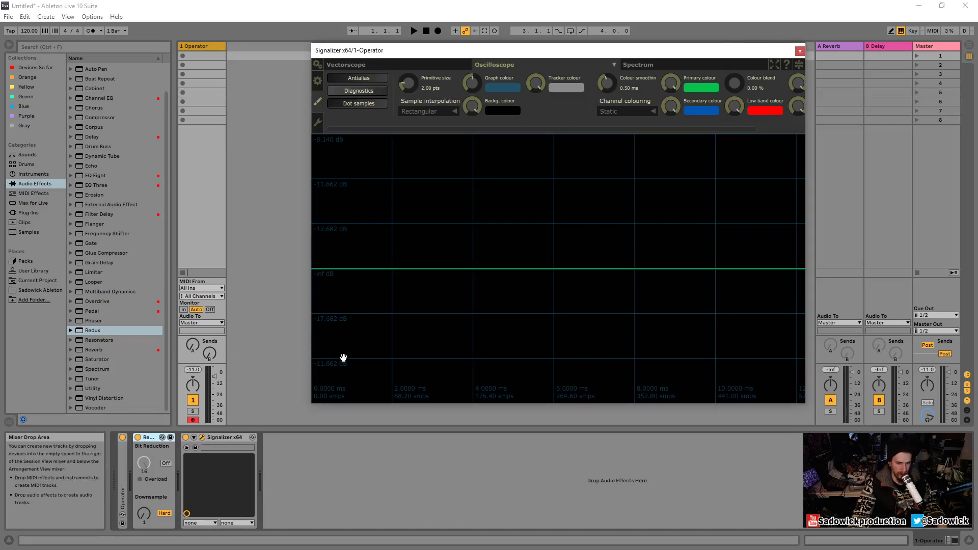
click(165, 513)
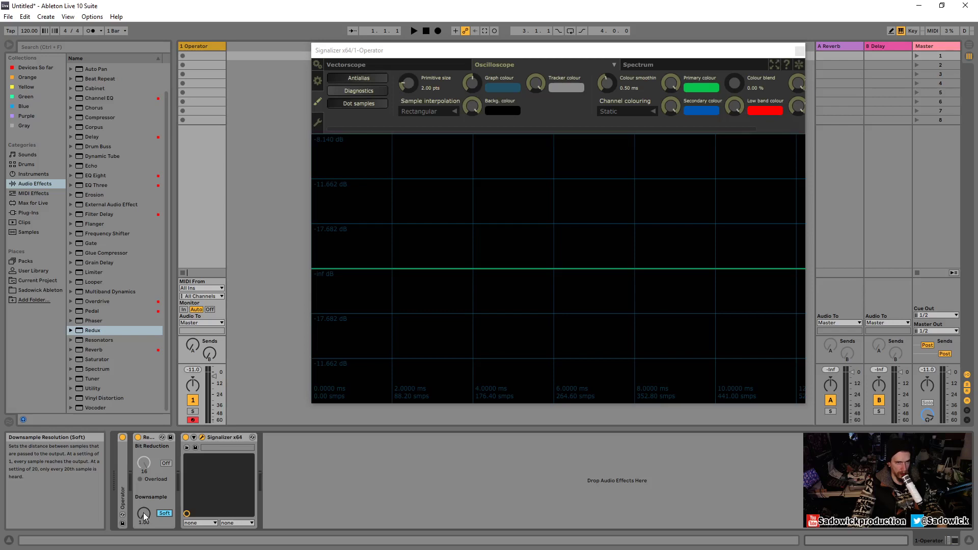
drag(143, 517, 143, 509)
click(763, 106)
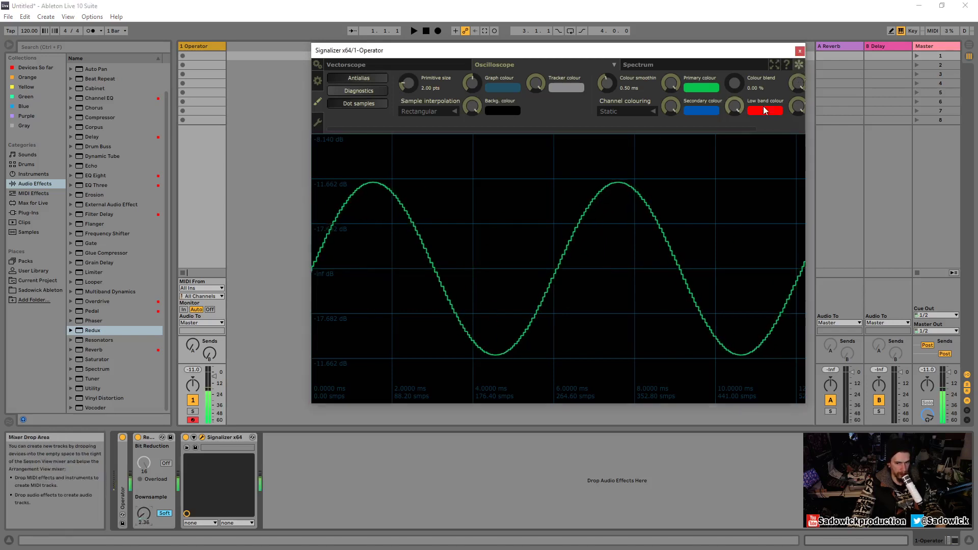
Step: Circle the first sample of each downsampled step on the rising part of the wave, and trace a line upward through them
scroll(588, 262, up, 10)
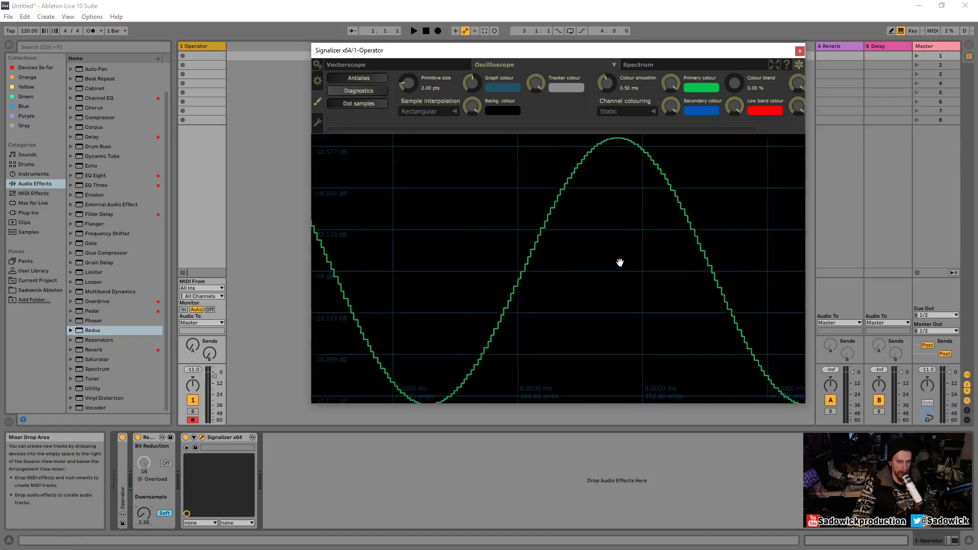
scroll(562, 274, up, 4)
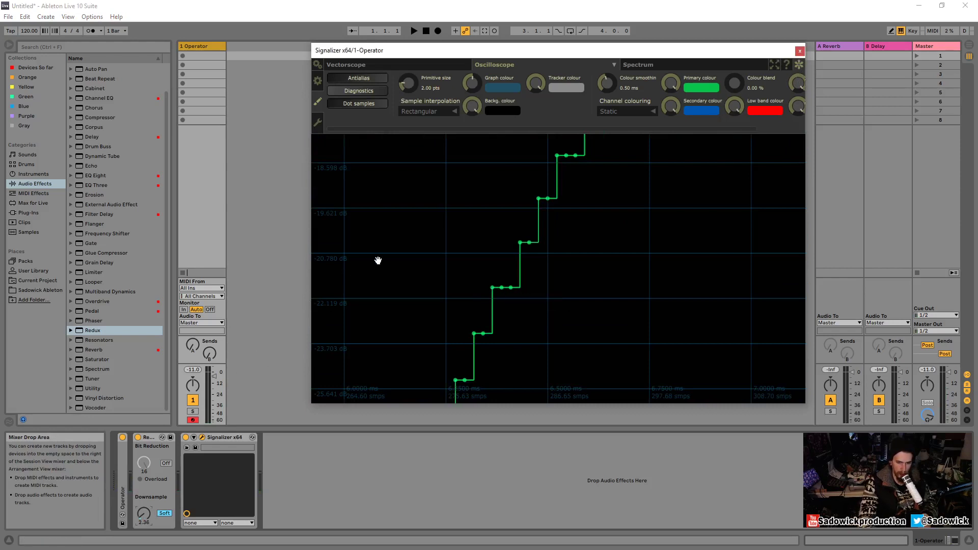
click(476, 336)
drag(493, 290, 494, 292)
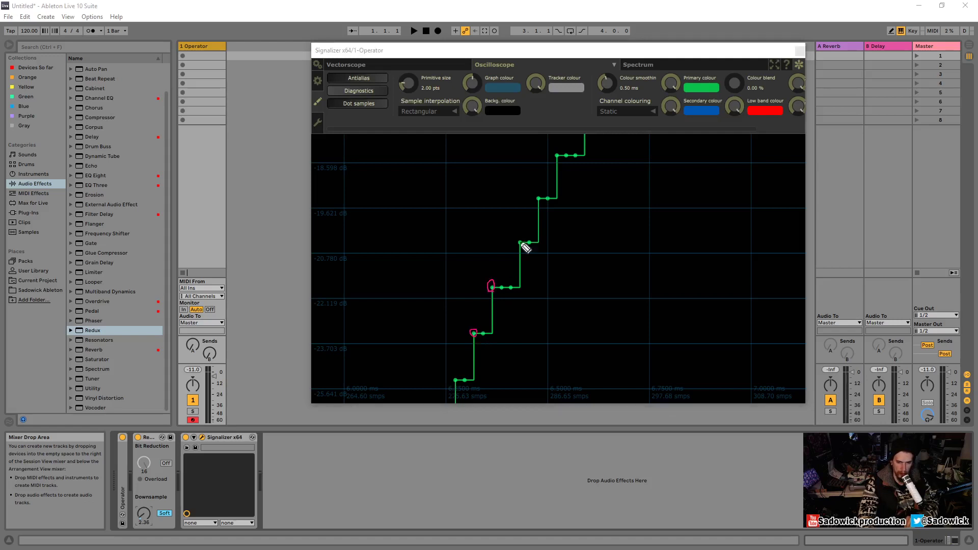
drag(521, 243, 521, 244)
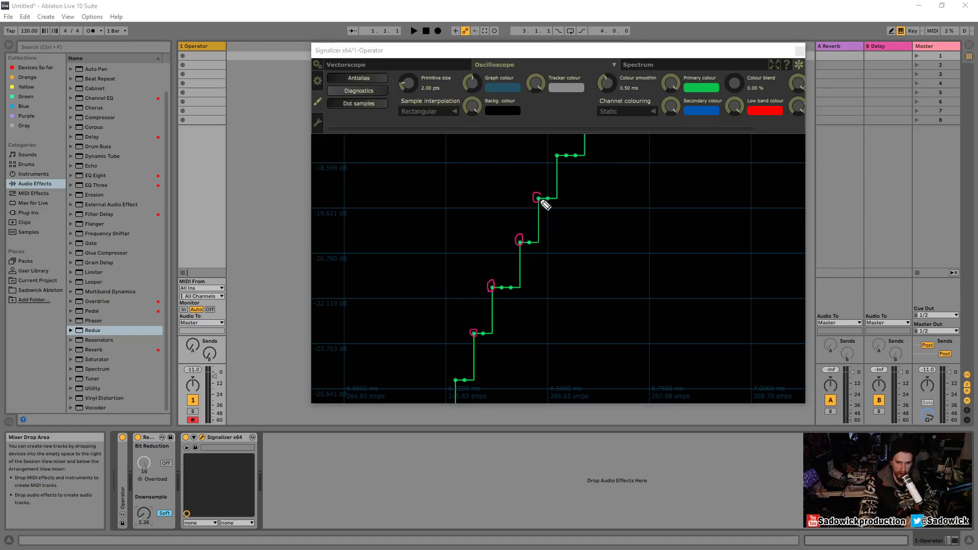
drag(542, 203, 541, 202)
drag(561, 164, 560, 162)
drag(461, 377, 466, 383)
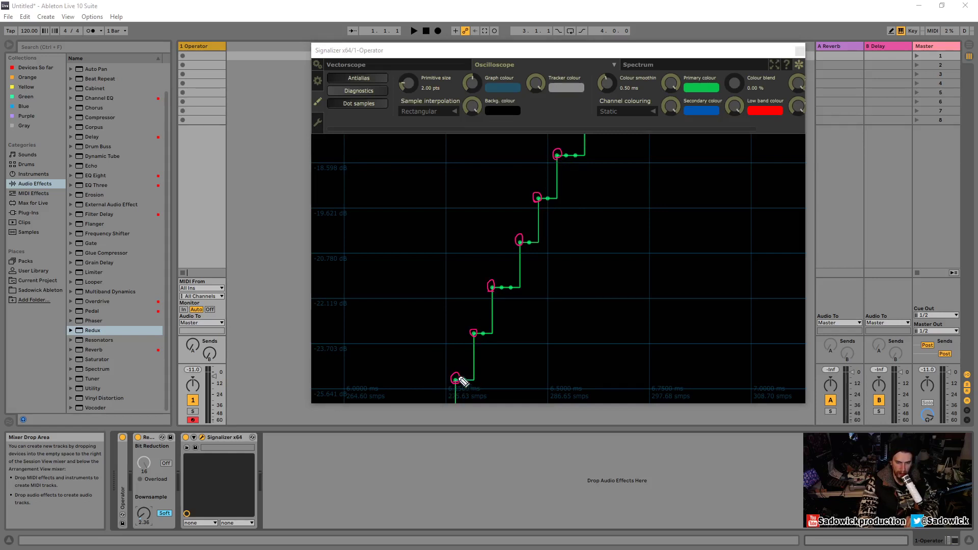
mouse_move(462, 380)
mouse_down()
mouse_move(500, 285)
mouse_move(526, 284)
mouse_move(521, 257)
mouse_move(544, 205)
mouse_move(547, 238)
mouse_move(531, 242)
mouse_up()
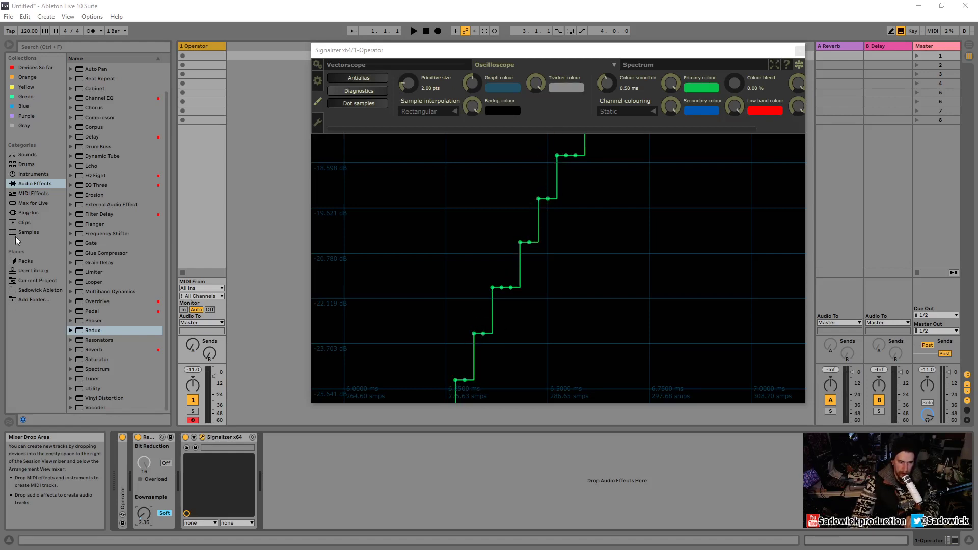
Step: Reset the oscilloscope to its default zoom, raise Redux's Soft downsampling to 7.03, and freeze the resulting stepped waveform
click(800, 66)
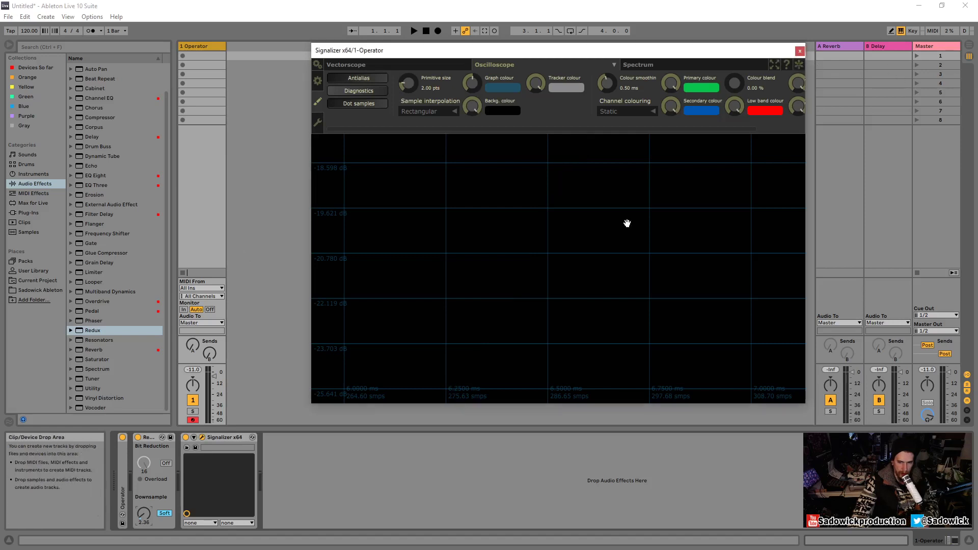
double_click(738, 208)
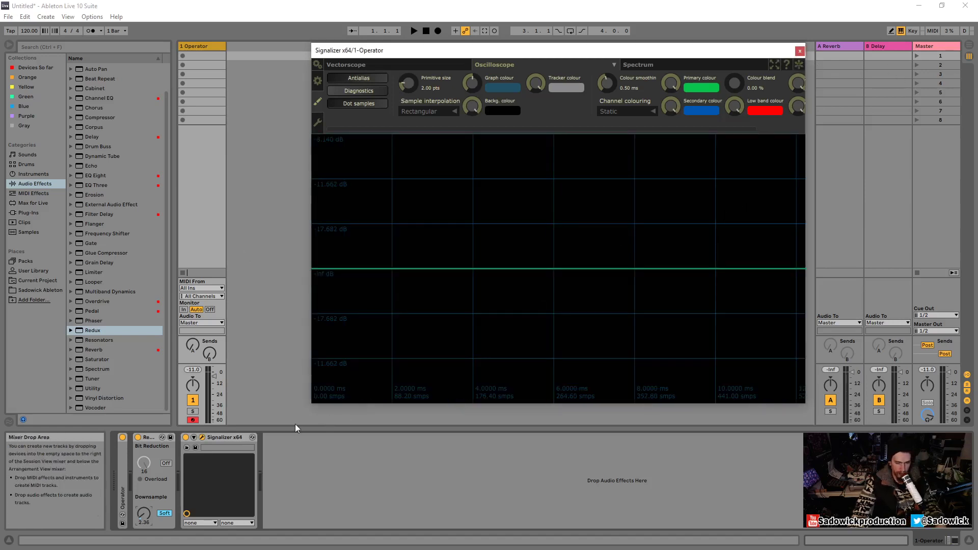
drag(144, 514, 144, 498)
click(799, 65)
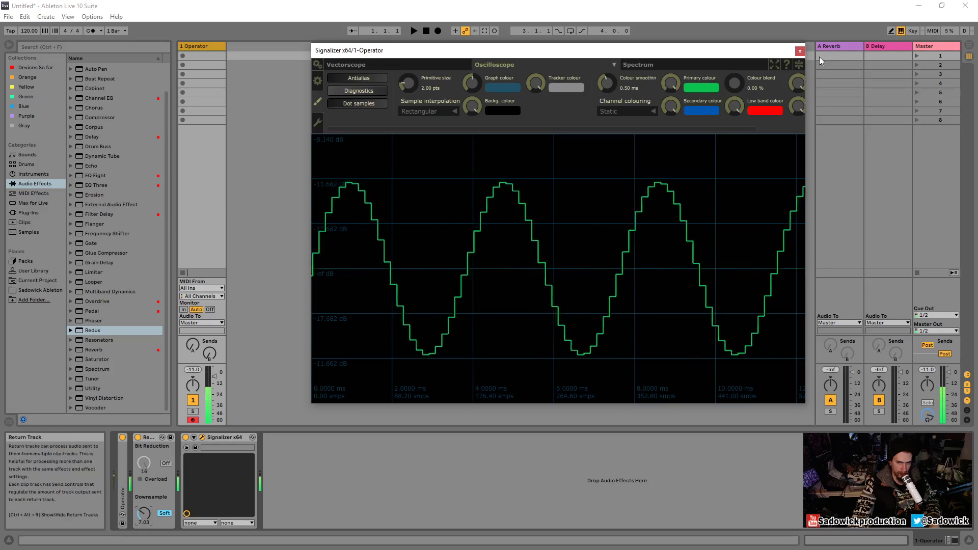
Step: Examine the downsampled tone's harmonics in Signalizer's Spectrum view and return to the Oscilloscope view
click(686, 64)
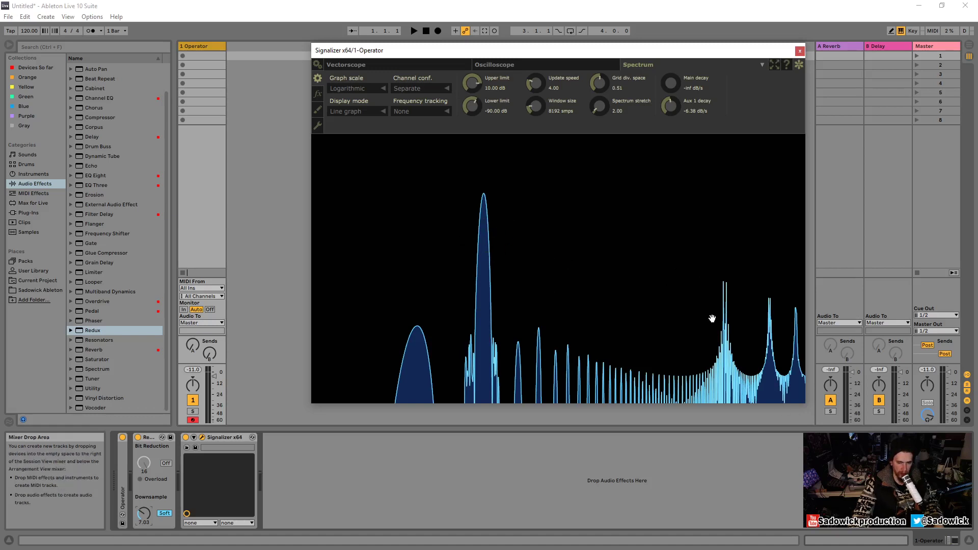
click(799, 65)
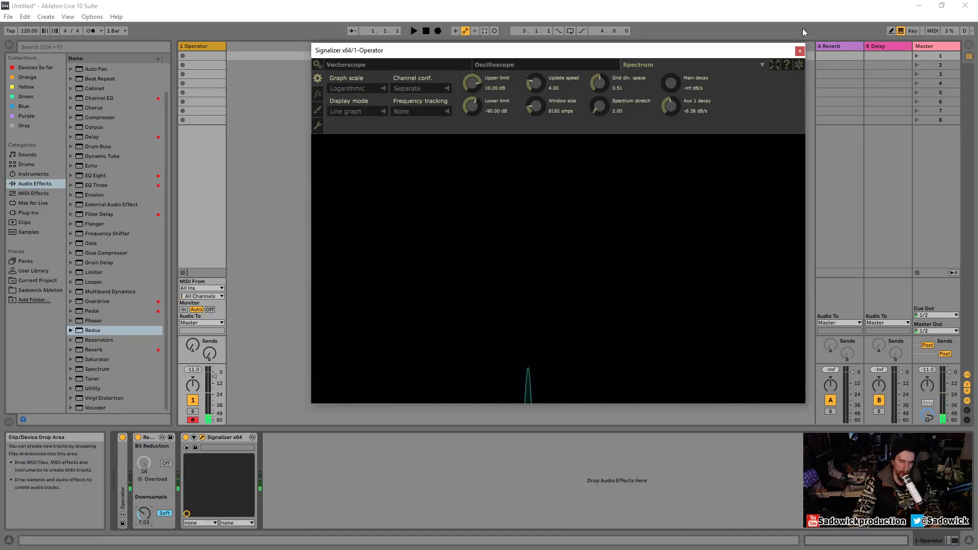
click(527, 68)
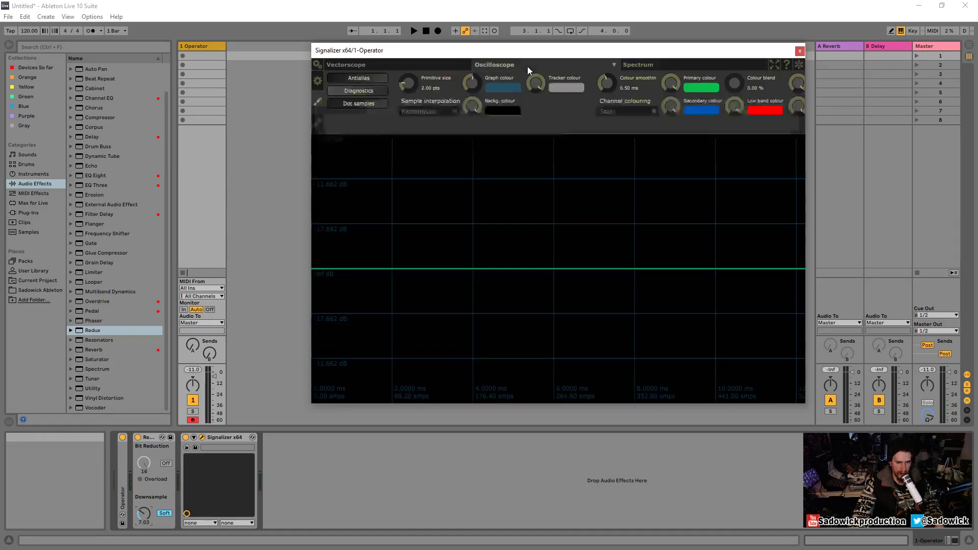
Step: Raise Redux's downsampling to 20.0, compare the Hard mode with the Soft mode, and leave it on Soft
click(143, 515)
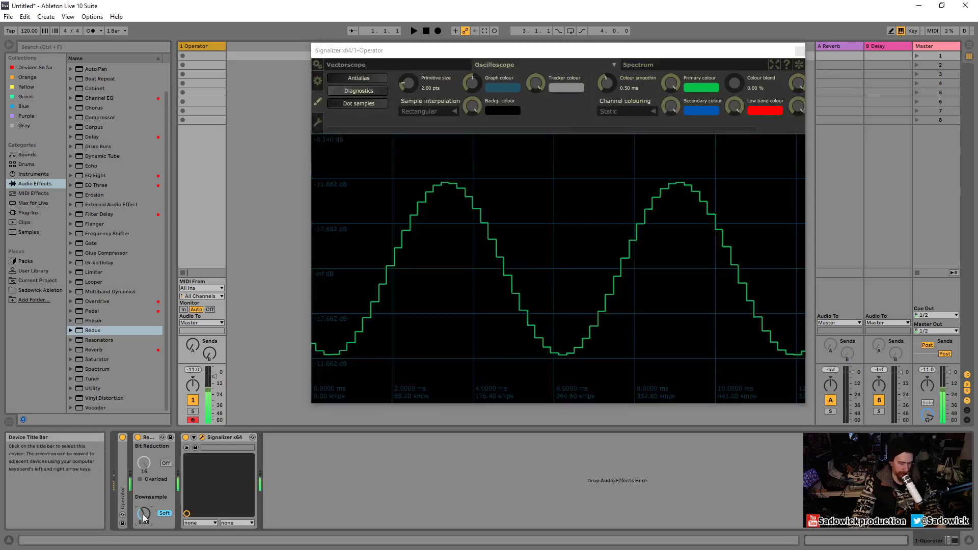
mouse_move(143, 514)
mouse_down()
mouse_move(143, 503)
mouse_move(144, 517)
mouse_up()
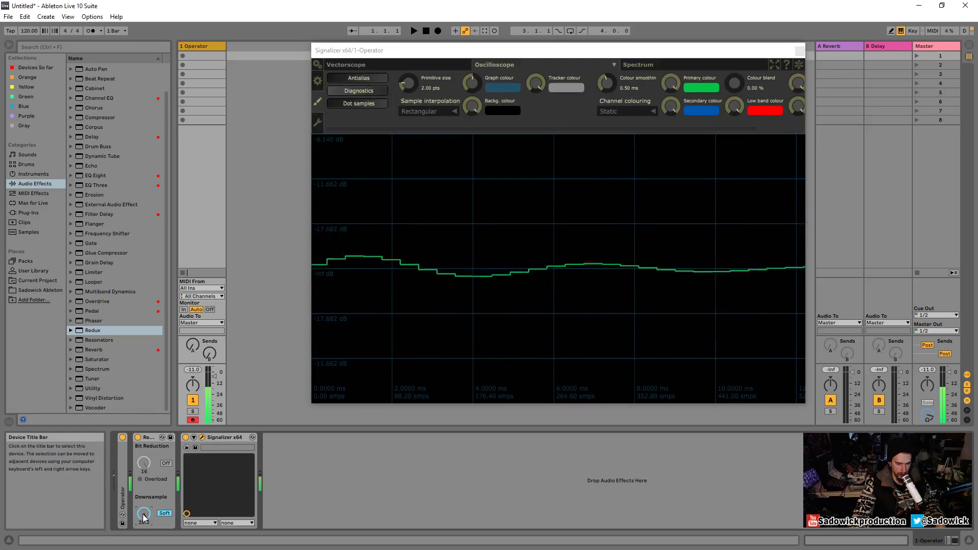
click(803, 65)
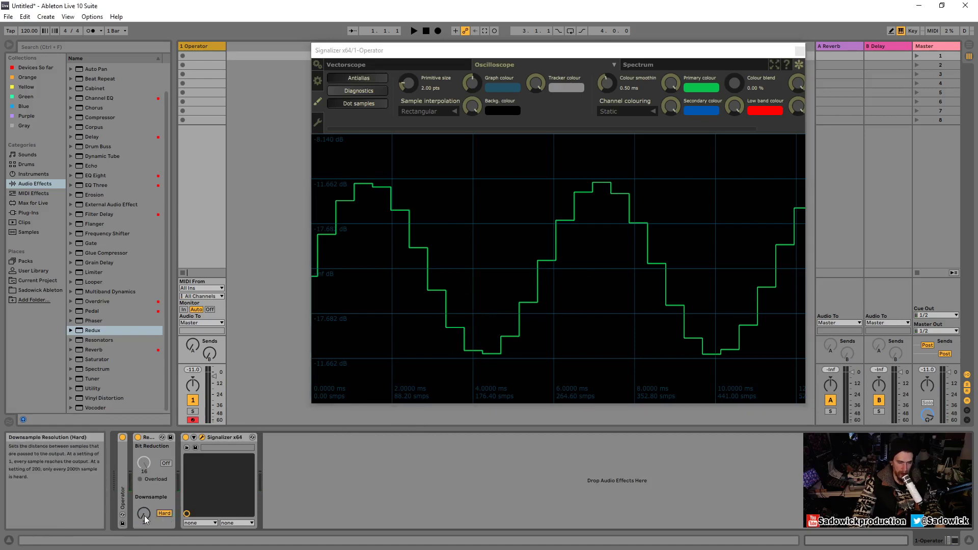
click(164, 513)
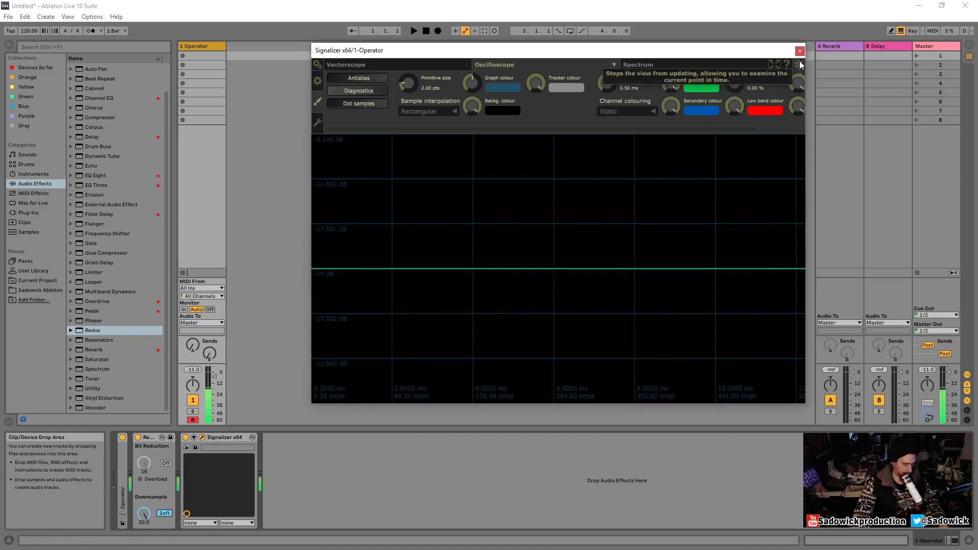
Step: Raise the computer keyboard's octave to C5 to D6 to check higher notes, lower it again, and play a note
key(x)
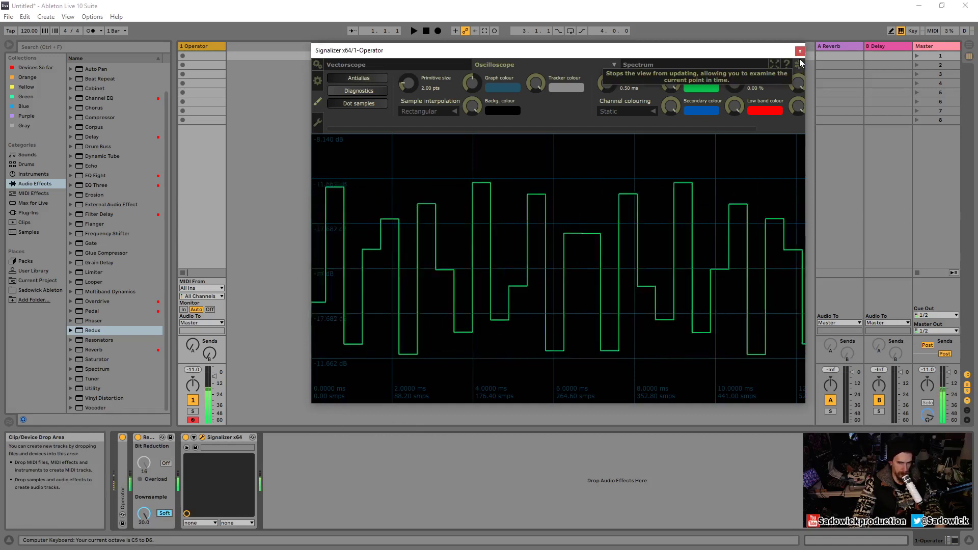
key(x)
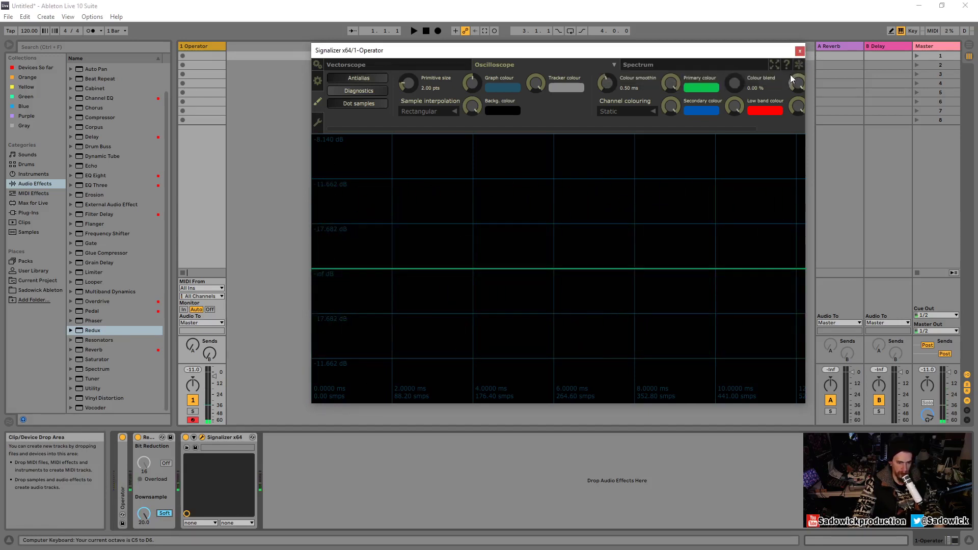
key(z)
key(z)
key(a)
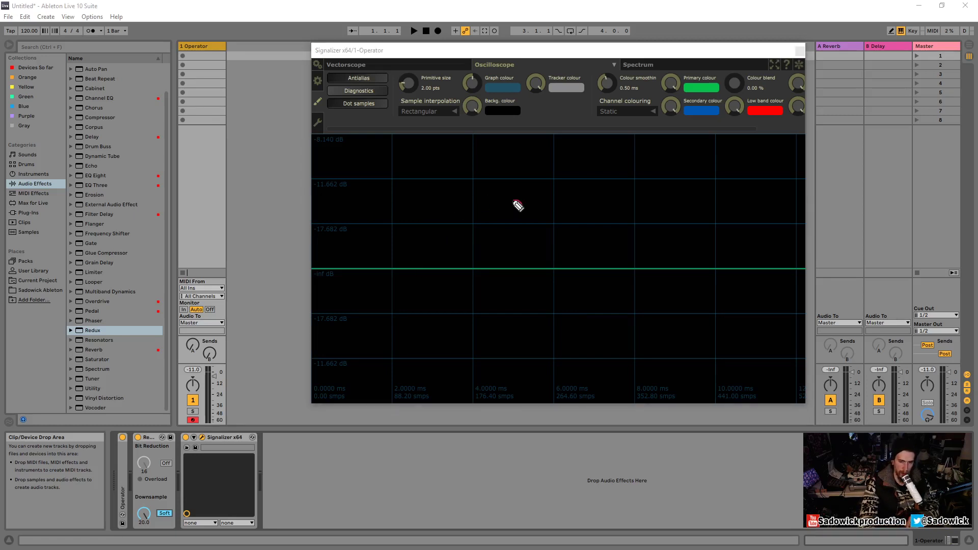
Step: Handwrite "20,000Hz ×2" over the oscilloscope with "40,000Hz" beneath it
mouse_move(514, 204)
mouse_down()
mouse_move(521, 215)
mouse_move(543, 203)
mouse_up()
drag(554, 203, 593, 214)
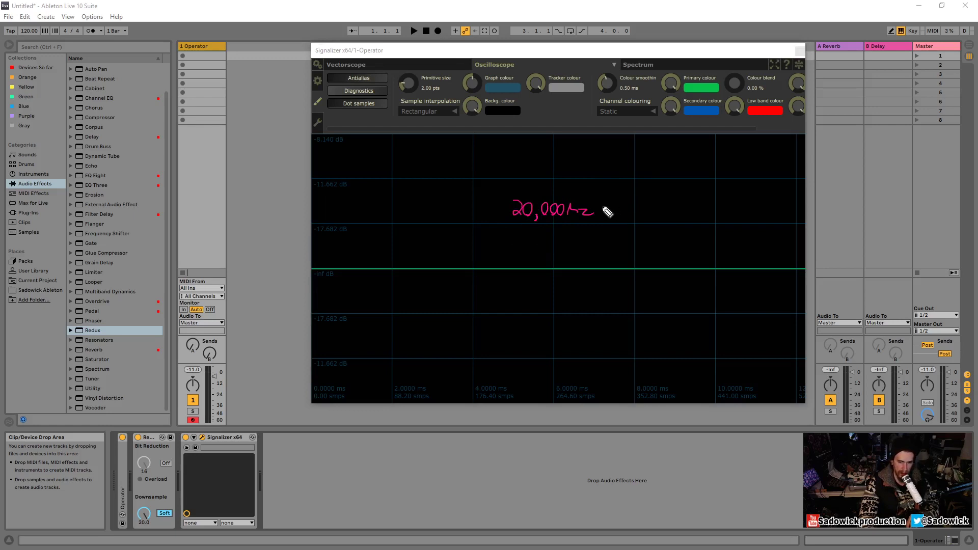
drag(601, 205, 606, 210)
drag(607, 206, 601, 210)
drag(548, 228, 556, 237)
mouse_move(552, 228)
mouse_down()
mouse_move(554, 241)
mouse_move(572, 231)
mouse_move(600, 239)
mouse_up()
drag(604, 234, 612, 240)
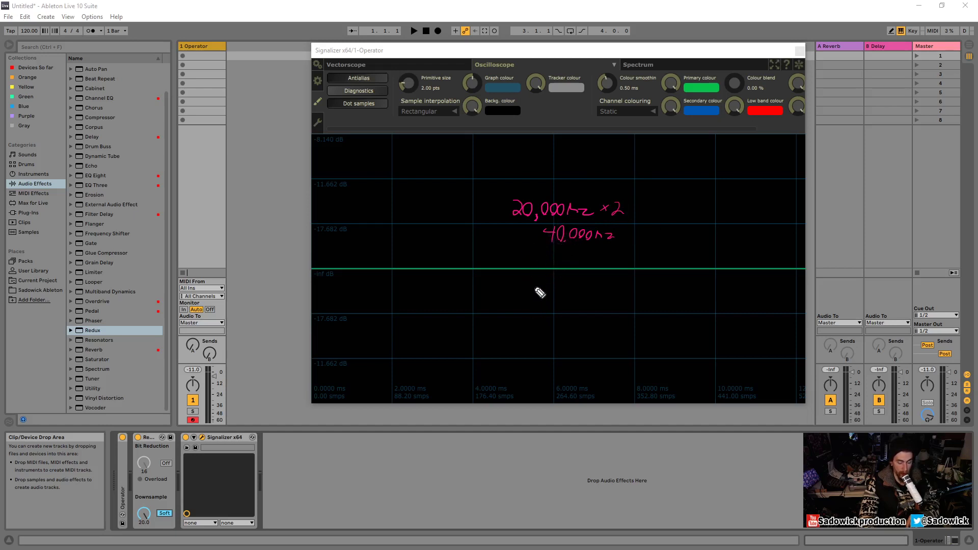
Step: Write an equals sign followed by "44,100Hz" beside the calculation, and underline the 44,100Hz figure
drag(635, 223, 648, 223)
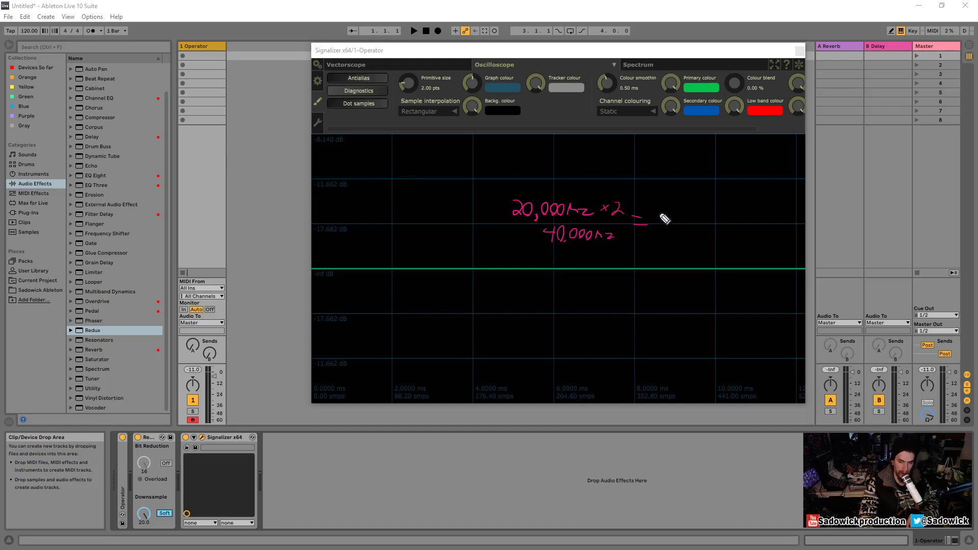
drag(664, 207, 673, 217)
mouse_move(670, 206)
mouse_down()
mouse_move(671, 225)
mouse_move(689, 219)
mouse_up()
mouse_move(685, 206)
mouse_down()
mouse_move(683, 225)
mouse_move(704, 210)
mouse_move(748, 222)
mouse_up()
drag(662, 234, 748, 229)
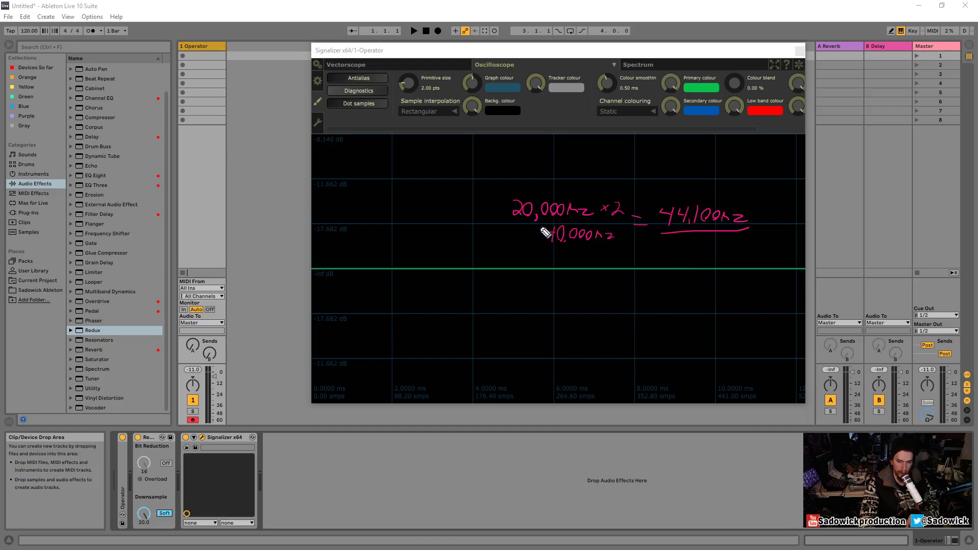
Step: Underline the 20,000Hz and 40,000Hz figures, redoing the first underline, and clear all handwritten notes from the screen
drag(511, 224, 587, 215)
key(ctrl+z)
drag(517, 229, 598, 227)
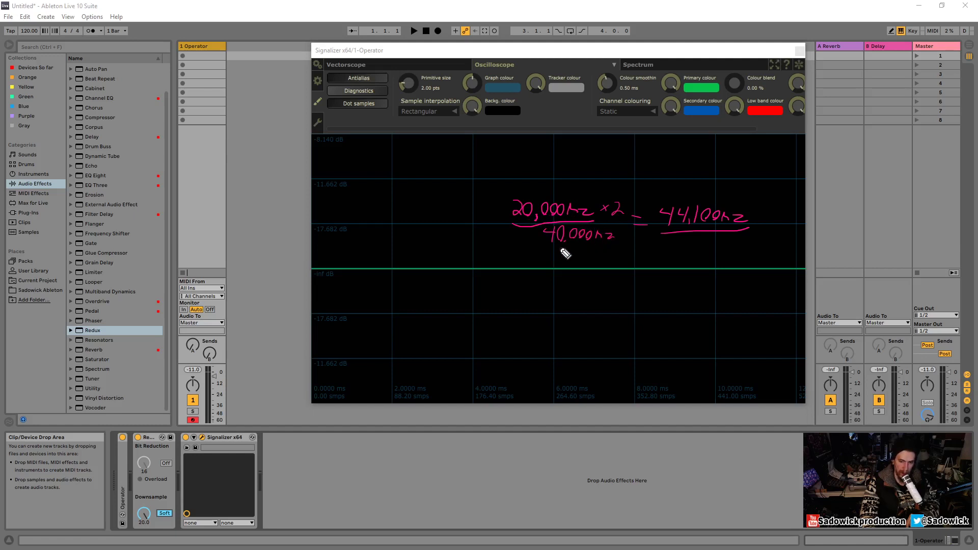
drag(547, 246, 593, 243)
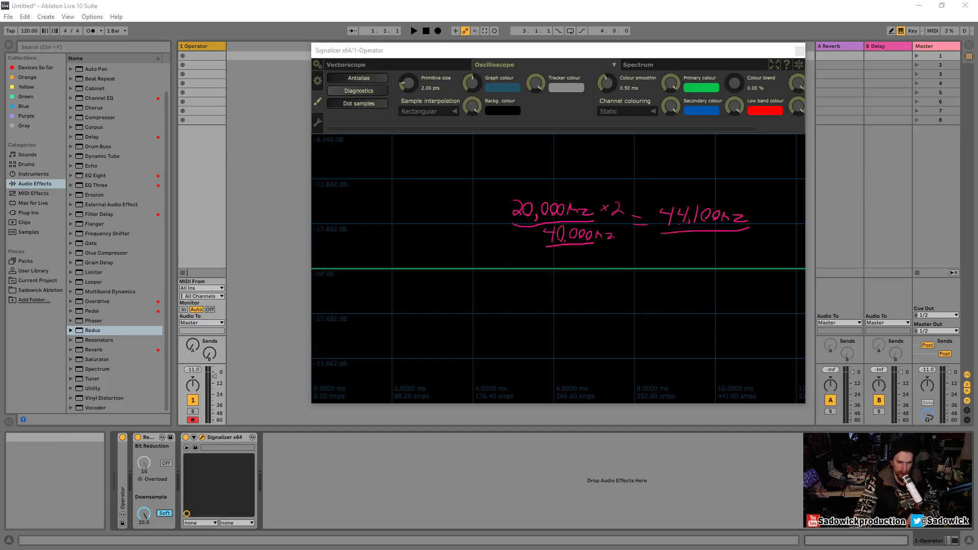
key(Escape)
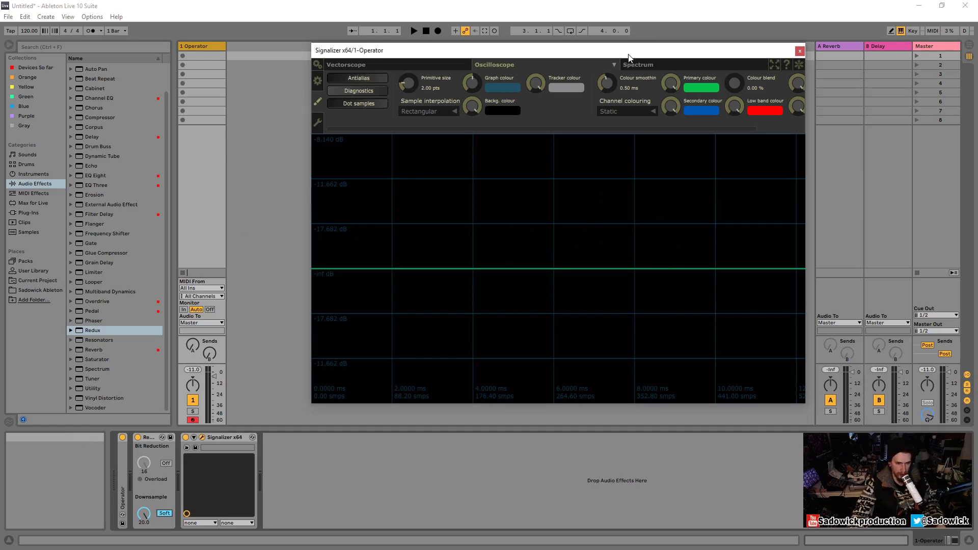
Step: Compare Redux's downsampling modes, setting Soft to 6.28 before switching to Hard mode
click(165, 514)
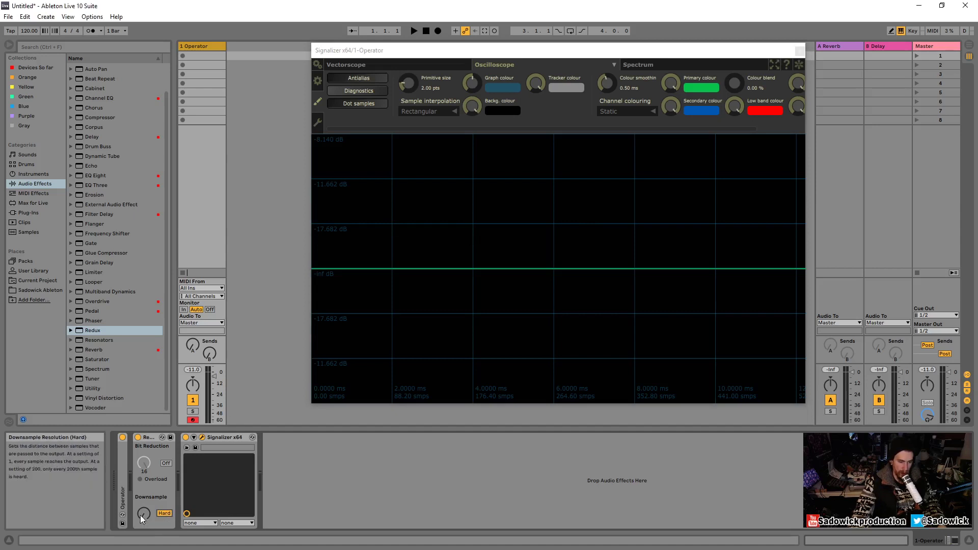
click(164, 513)
click(438, 277)
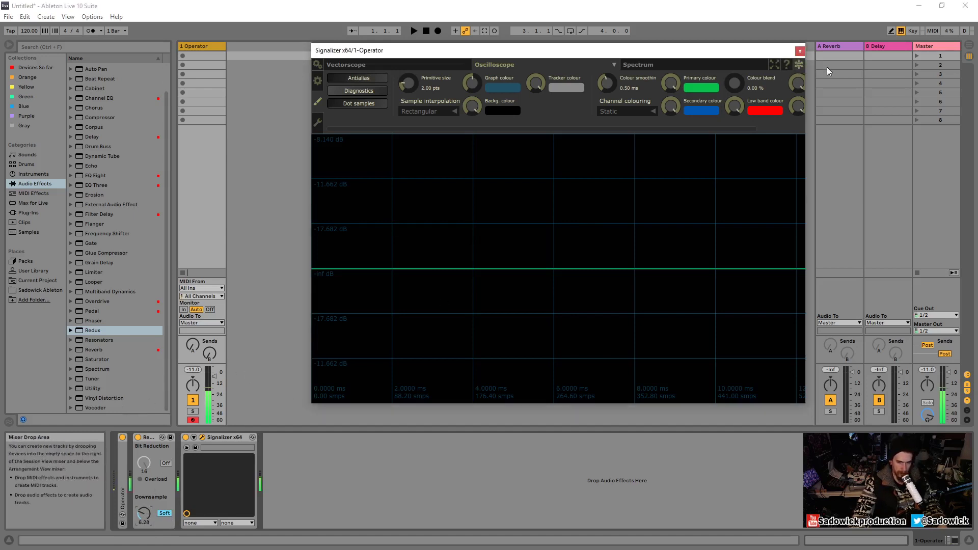
click(799, 64)
mouse_move(143, 512)
mouse_down()
mouse_move(144, 530)
mouse_move(142, 506)
mouse_up()
click(162, 513)
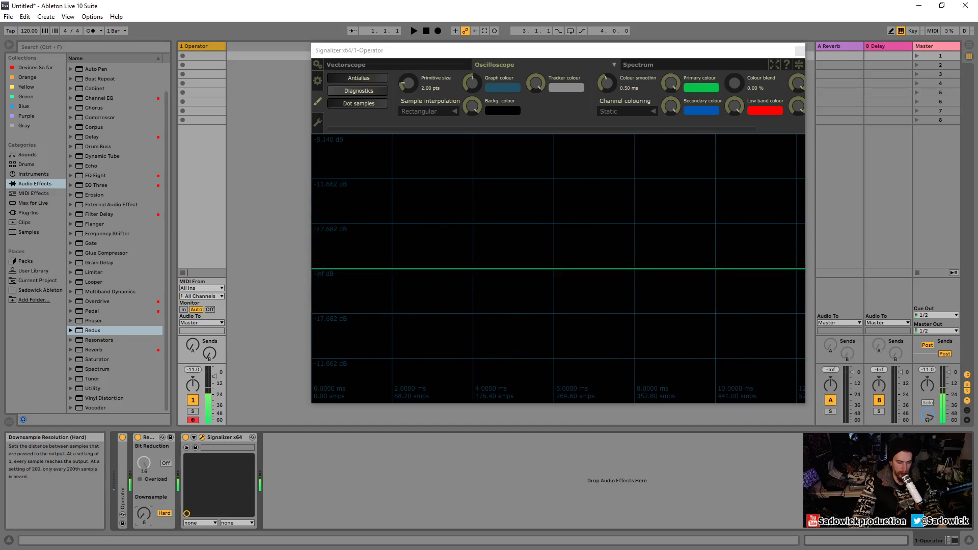
Step: Lower the Operator track's volume slightly and raise Redux's Hard downsampling to 32 and on to 156
key(x)
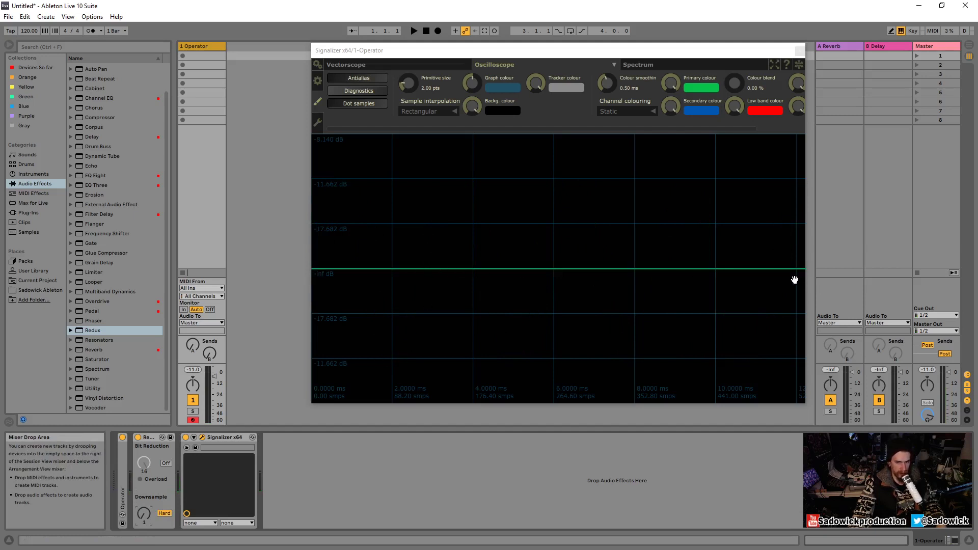
drag(145, 514, 144, 494)
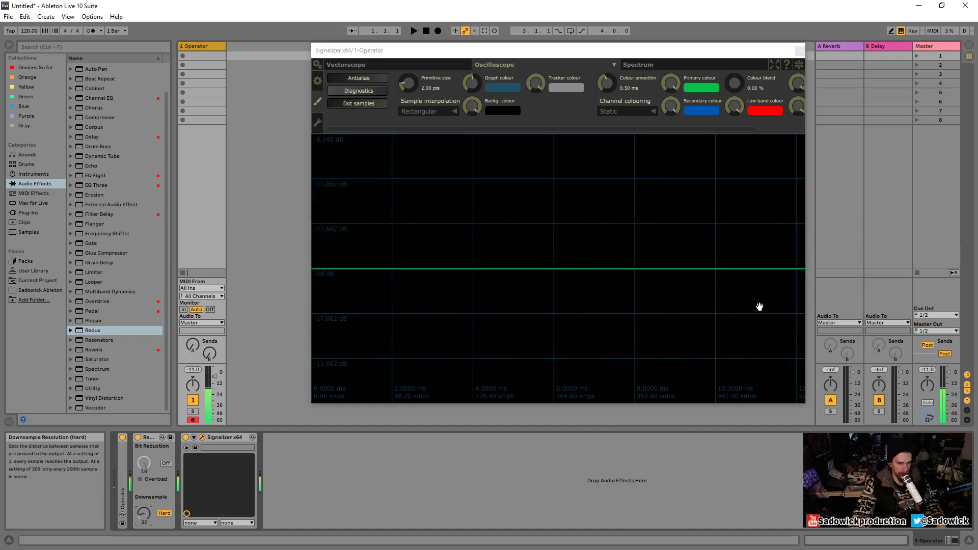
drag(213, 375, 212, 379)
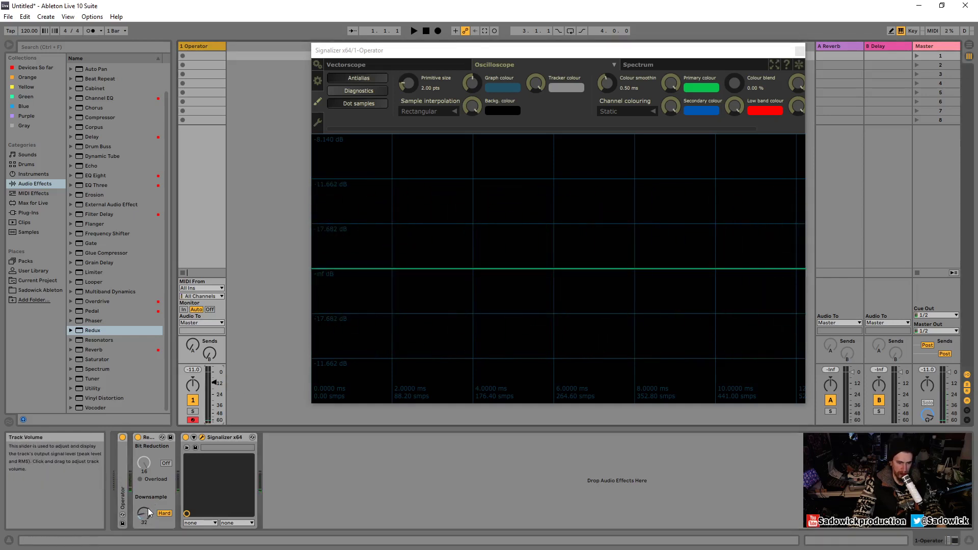
drag(148, 508, 147, 458)
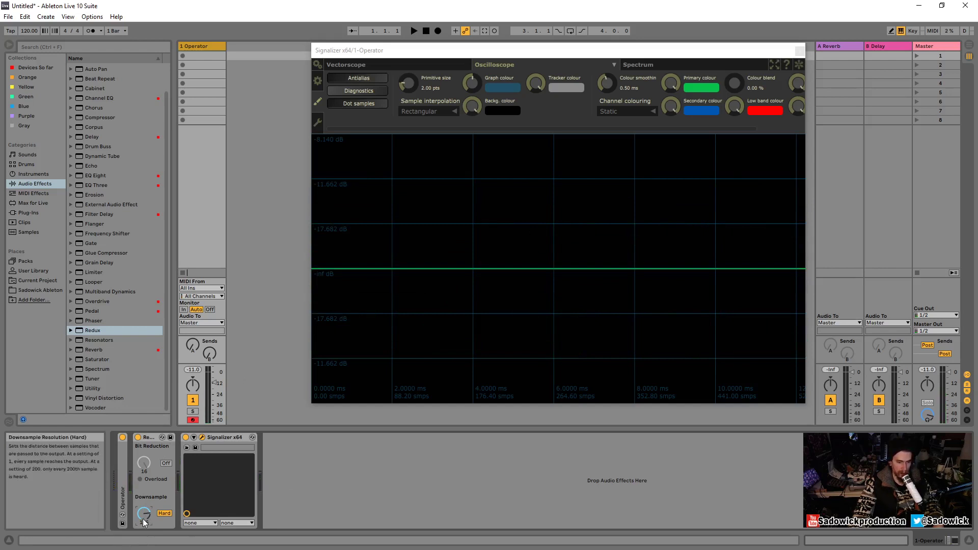
Step: Freeze the oscilloscope, mark the start of each held sample, and draw lines along a vertical jump and the first flat step
click(799, 65)
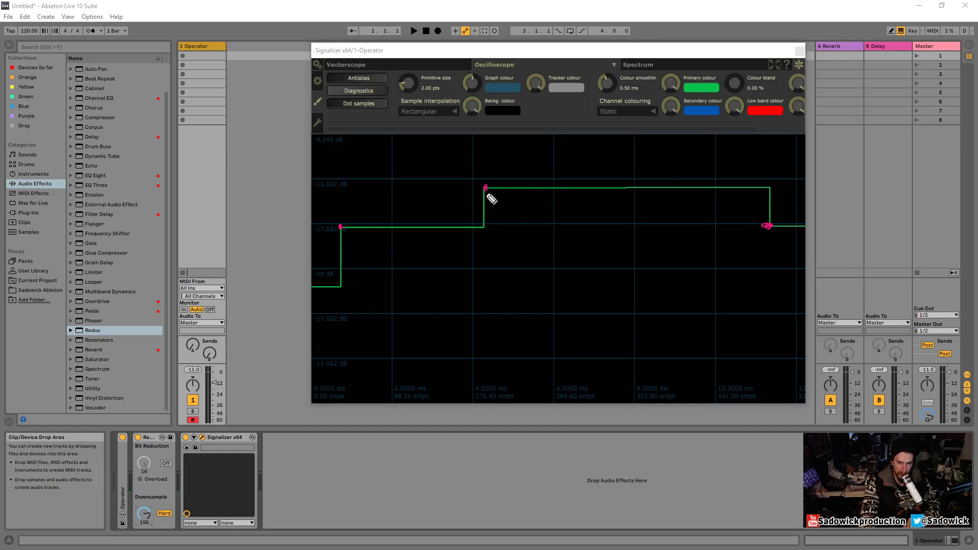
drag(484, 188, 484, 223)
drag(342, 227, 481, 227)
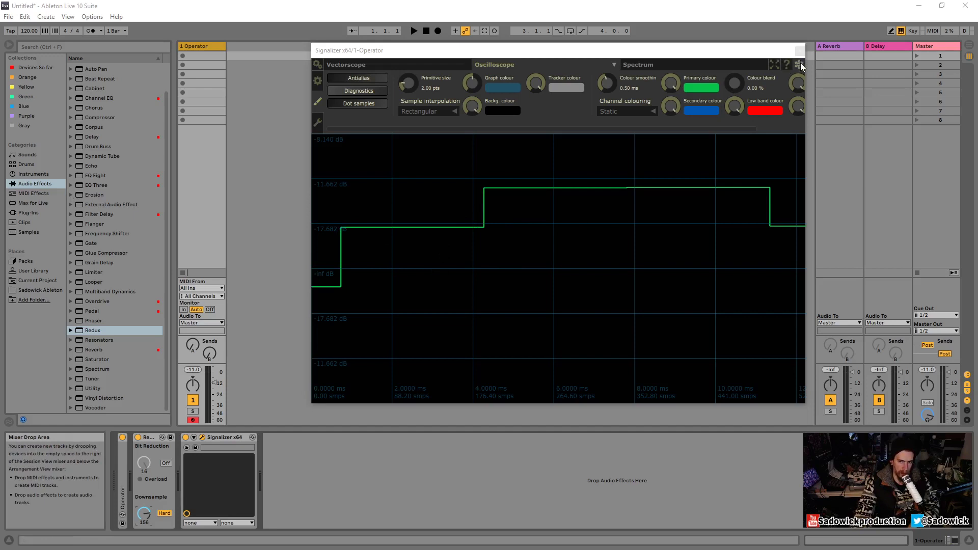
Step: Reset Redux to Soft downsampling at 1.00, enable bit reduction at 16, and freeze the sine wave in the oscilloscope
click(739, 137)
click(164, 513)
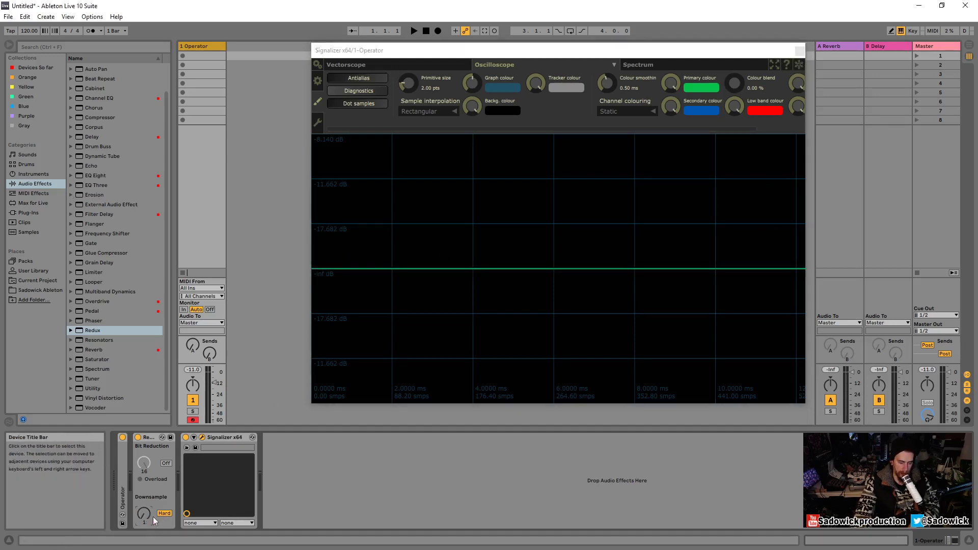
click(164, 463)
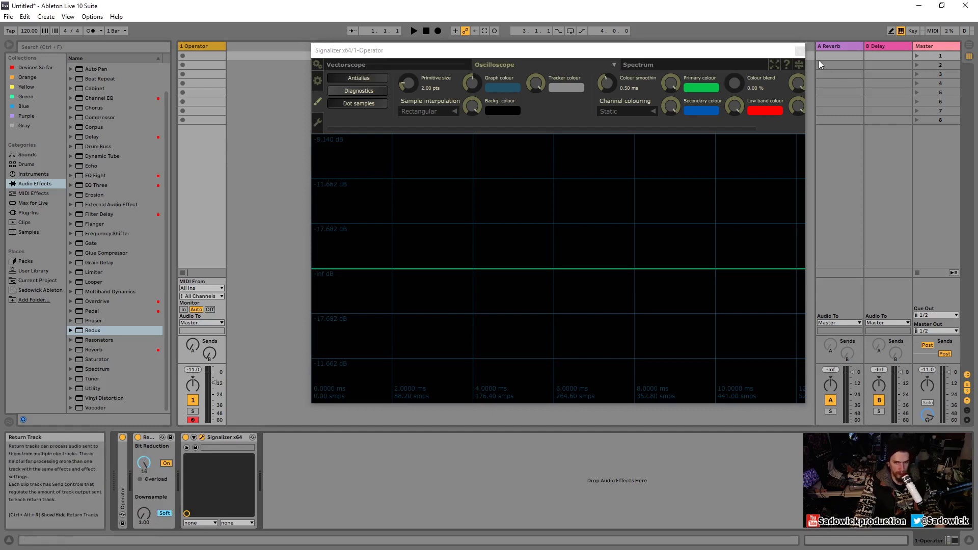
click(800, 64)
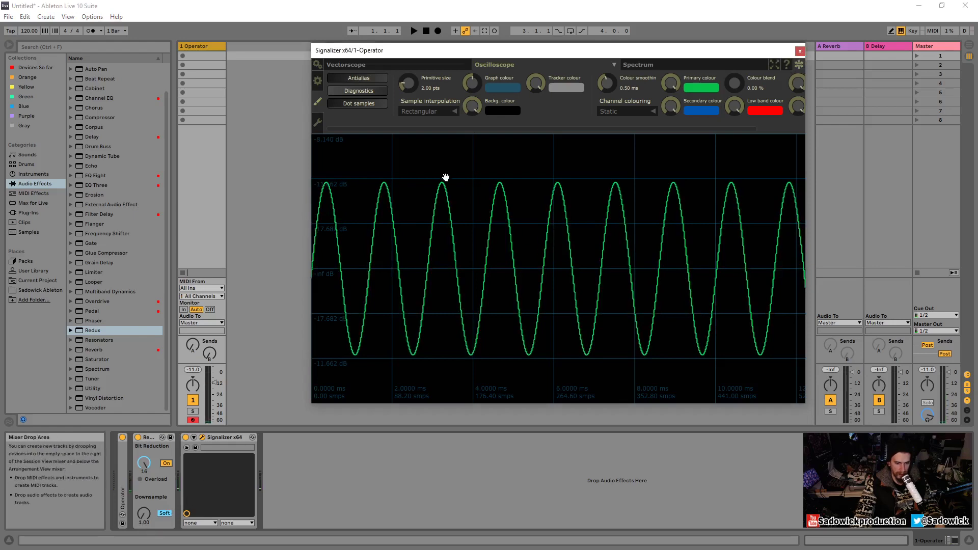
Step: Set Signalizer's sample interpolation to None and enlarge one wave peak so its samples are separate dots
scroll(455, 205, up, 2)
scroll(455, 205, up, 5)
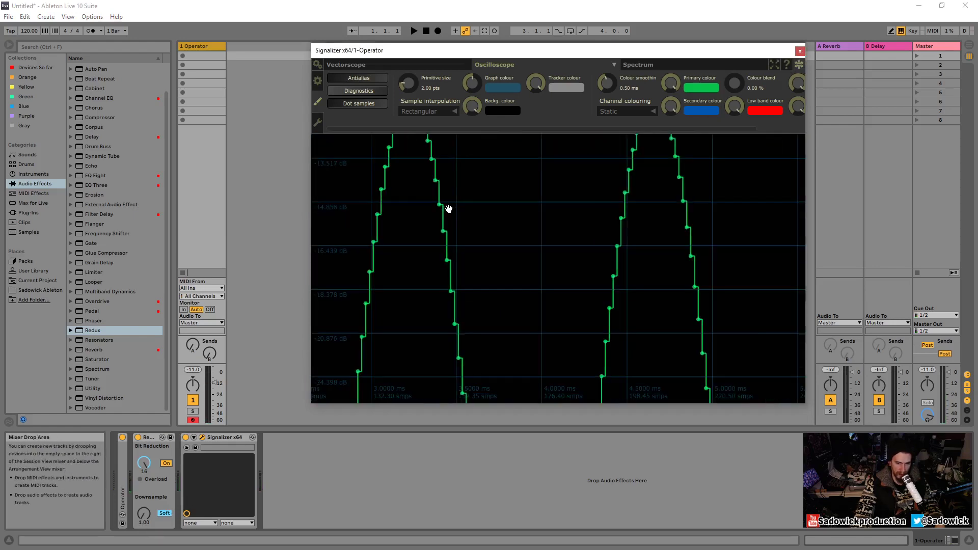
click(428, 111)
click(420, 123)
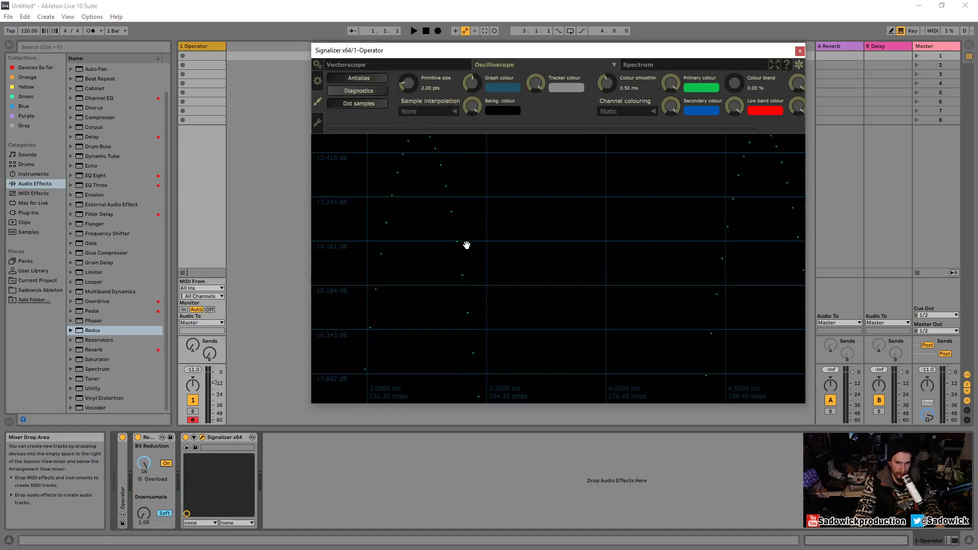
scroll(472, 248, up, 2)
drag(472, 248, 517, 306)
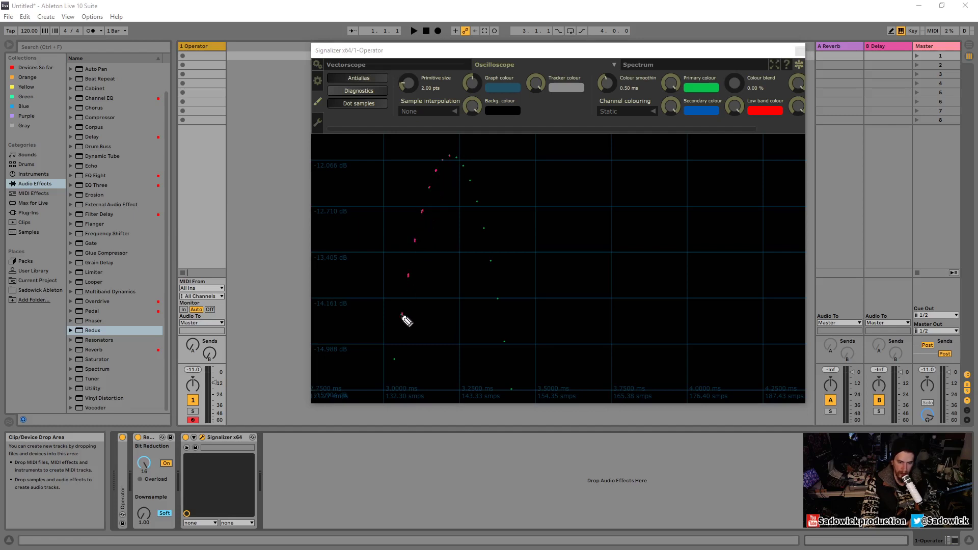
Step: Mark a sample dot on the rising side, write the amplitude limits -1 and +1 beside the wave, and erase the notes
drag(407, 357, 420, 247)
mouse_move(551, 225)
mouse_down()
mouse_move(577, 229)
mouse_move(618, 216)
mouse_up()
mouse_move(615, 210)
mouse_down()
mouse_move(614, 221)
mouse_move(644, 219)
mouse_up()
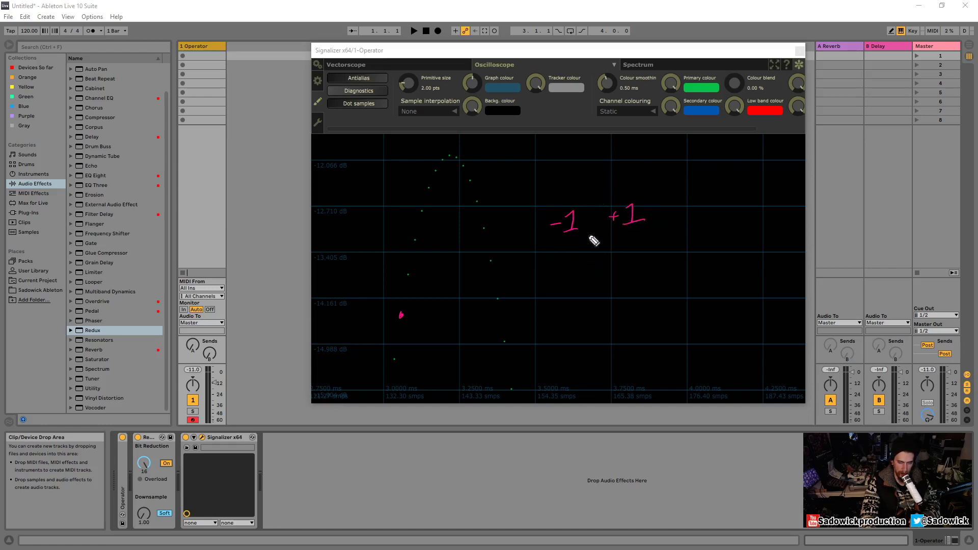
mouse_move(550, 233)
mouse_down()
mouse_move(579, 218)
mouse_move(651, 212)
mouse_up()
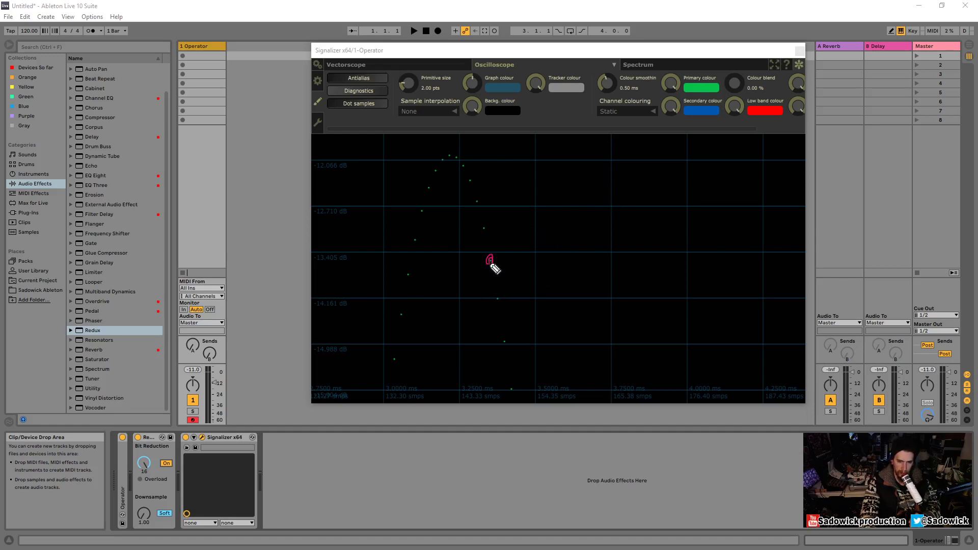
Step: Draw an arrow from the circled sample on the falling side, label it .570934, and erase the annotation
drag(499, 258, 568, 239)
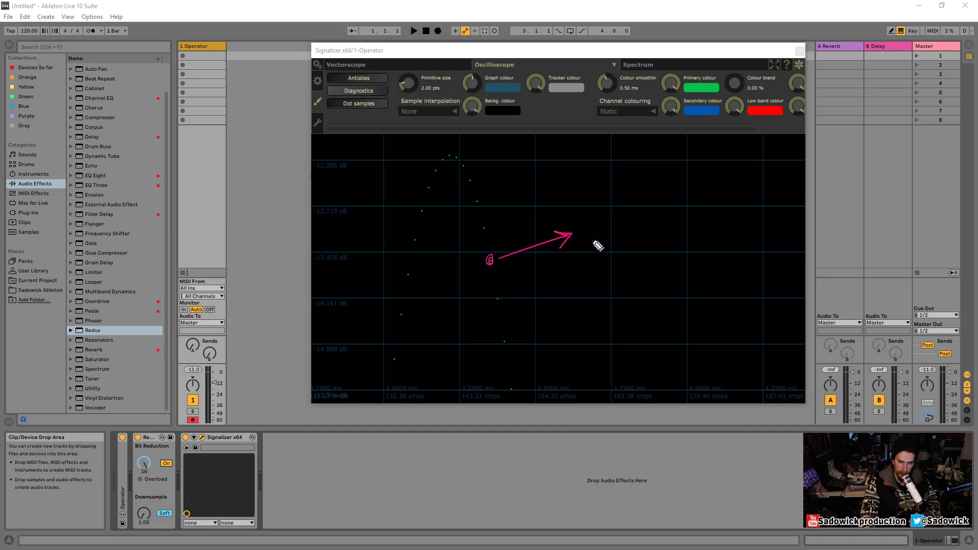
mouse_move(610, 224)
mouse_down()
mouse_move(600, 241)
mouse_move(634, 226)
mouse_move(643, 240)
mouse_move(678, 234)
mouse_up()
drag(675, 221, 673, 243)
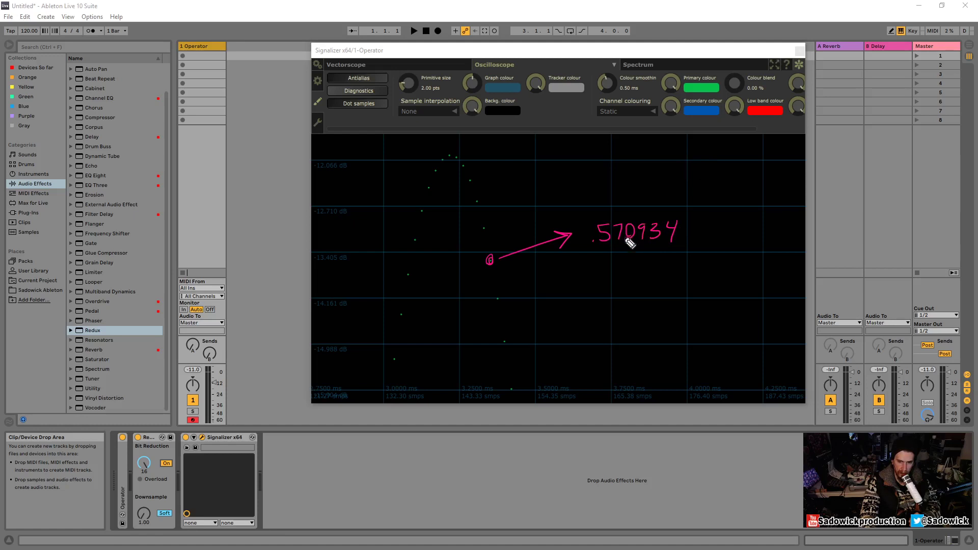
mouse_move(630, 243)
mouse_down()
mouse_move(679, 231)
mouse_move(628, 243)
mouse_up()
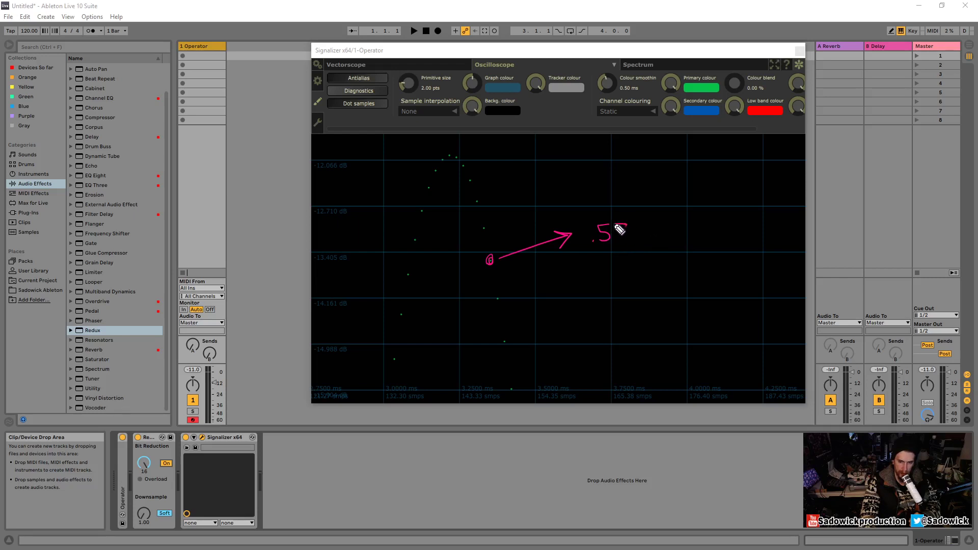
mouse_move(619, 229)
mouse_down()
mouse_move(594, 228)
mouse_move(587, 257)
mouse_move(570, 235)
mouse_move(497, 260)
mouse_up()
key(ctrl+z)
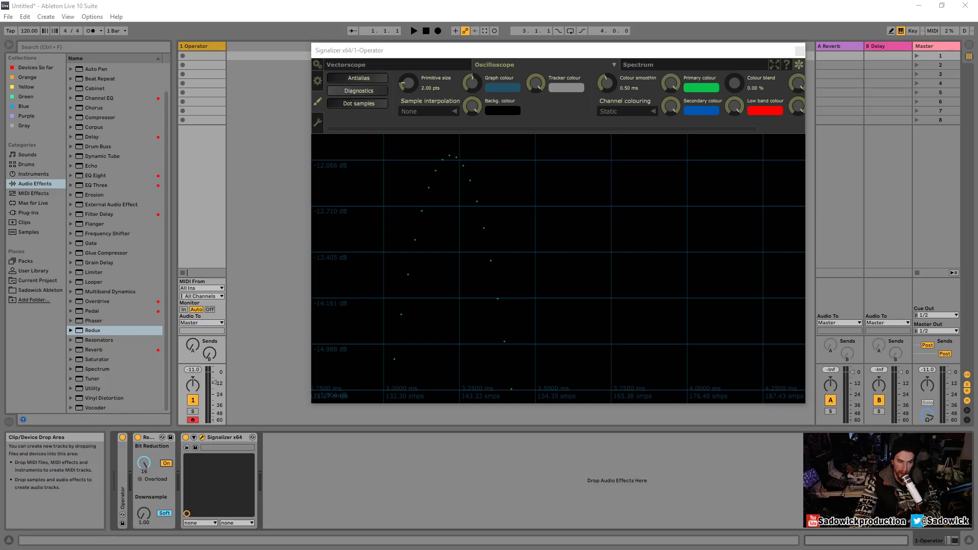
Step: Resume the oscilloscope display with Linear sample interpolation and lower Redux's bit reduction to 7
click(545, 66)
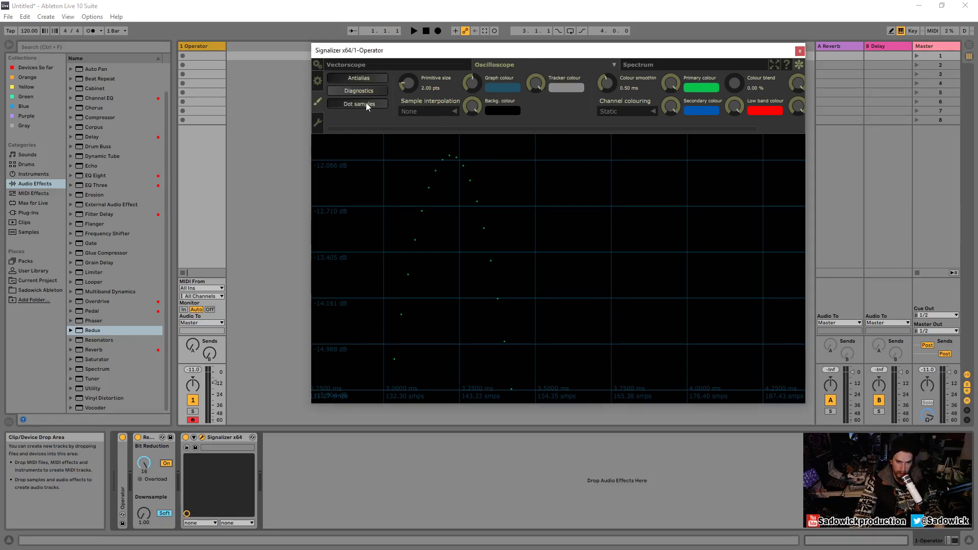
click(432, 111)
click(433, 140)
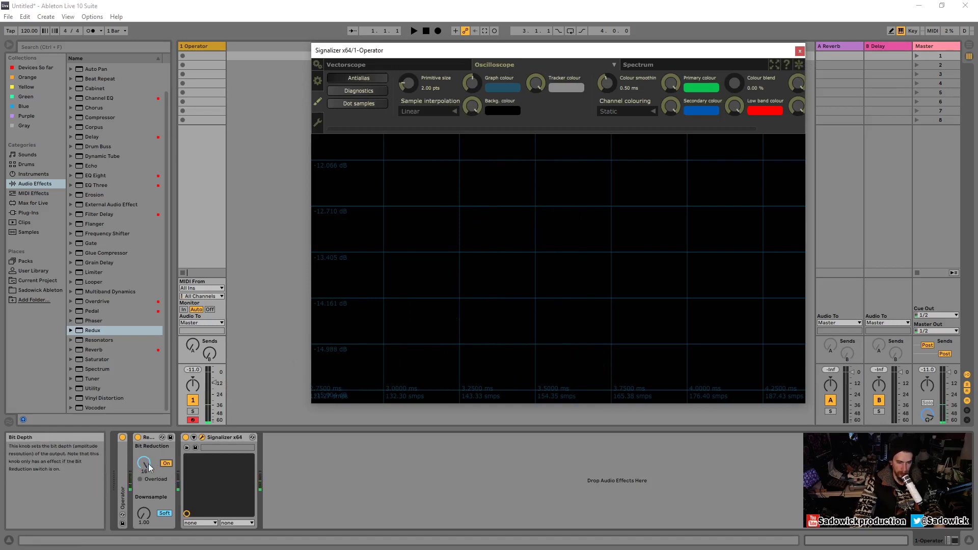
drag(144, 463, 143, 478)
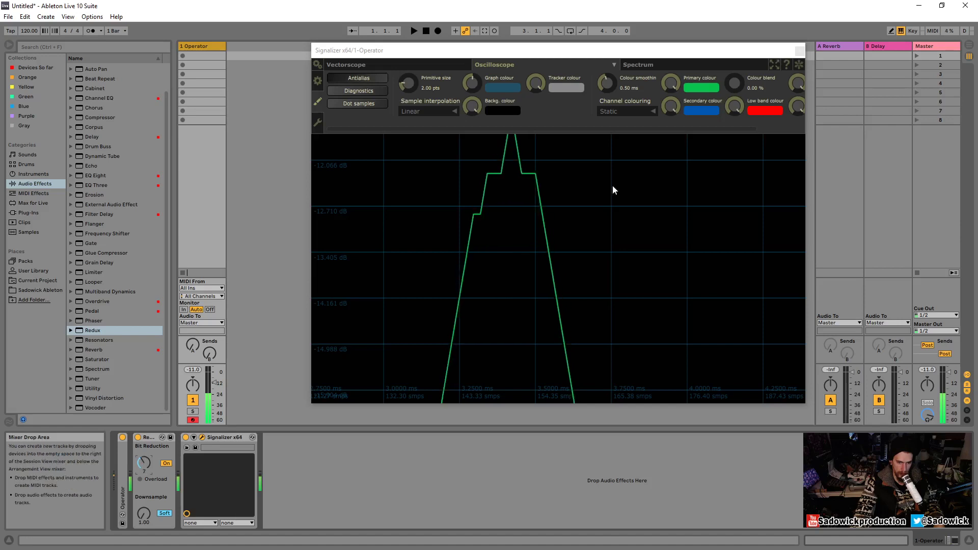
Step: Freeze the bit-reduced waveform and examine the stepping at its peaks, both close up and across several cycles
click(799, 64)
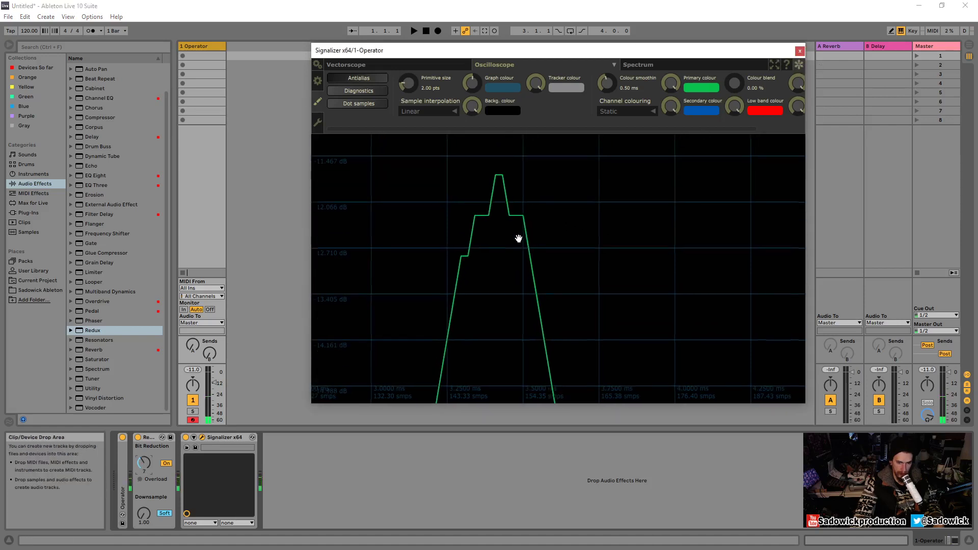
scroll(526, 236, down, 2)
drag(539, 252, 414, 222)
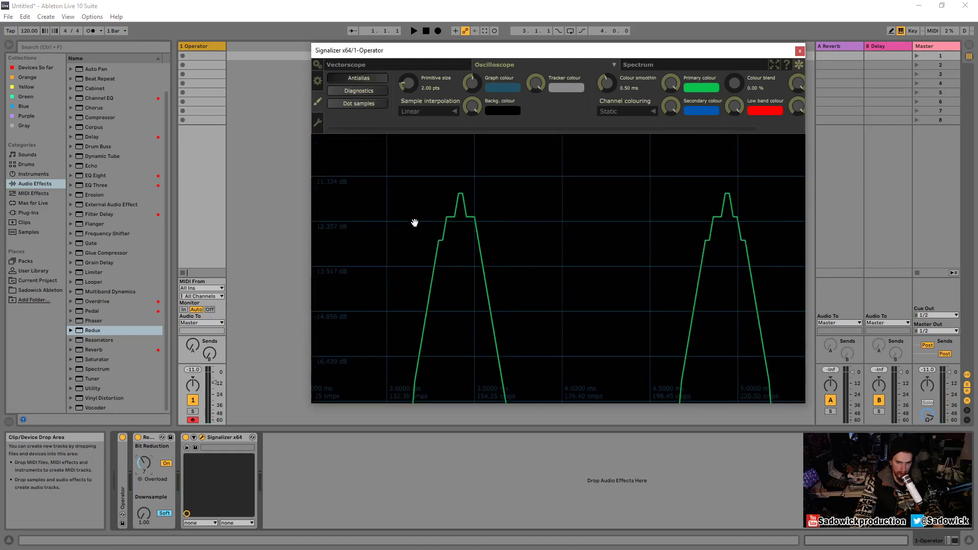
drag(422, 292, 471, 100)
drag(532, 136, 499, 299)
scroll(489, 292, down, 4)
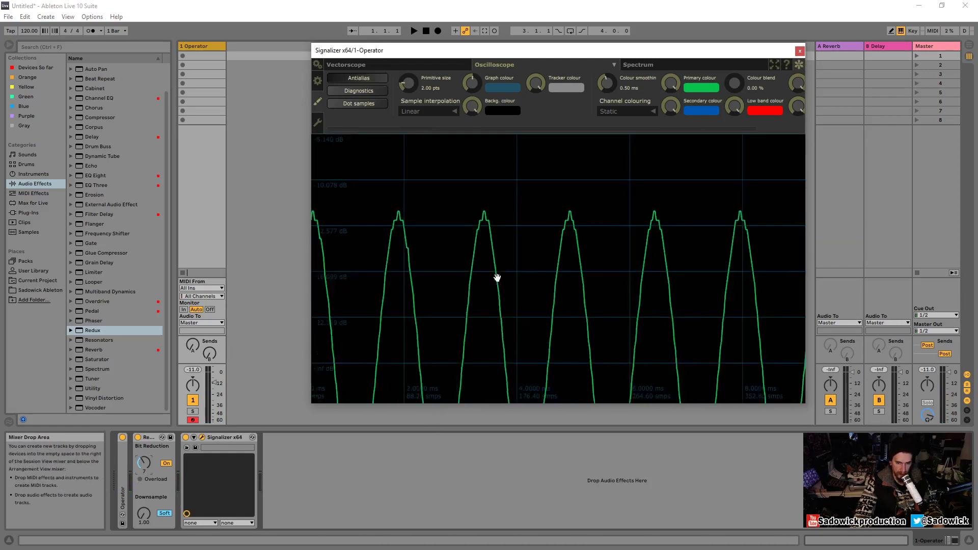
drag(518, 248, 530, 224)
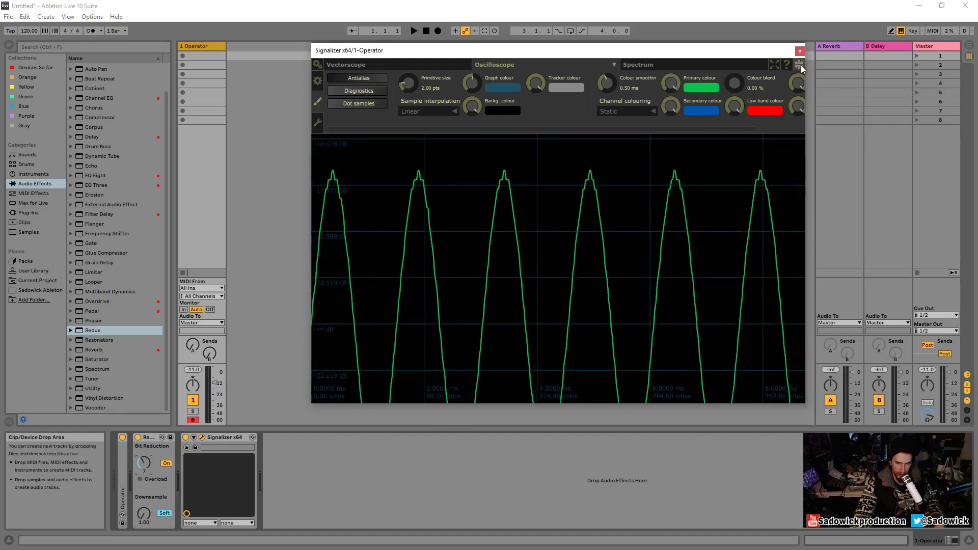
Step: Lower the computer keyboard's octave range to C1–D2, play a low note, and freeze and enlarge its stepped waveform
key(z)
key(a)
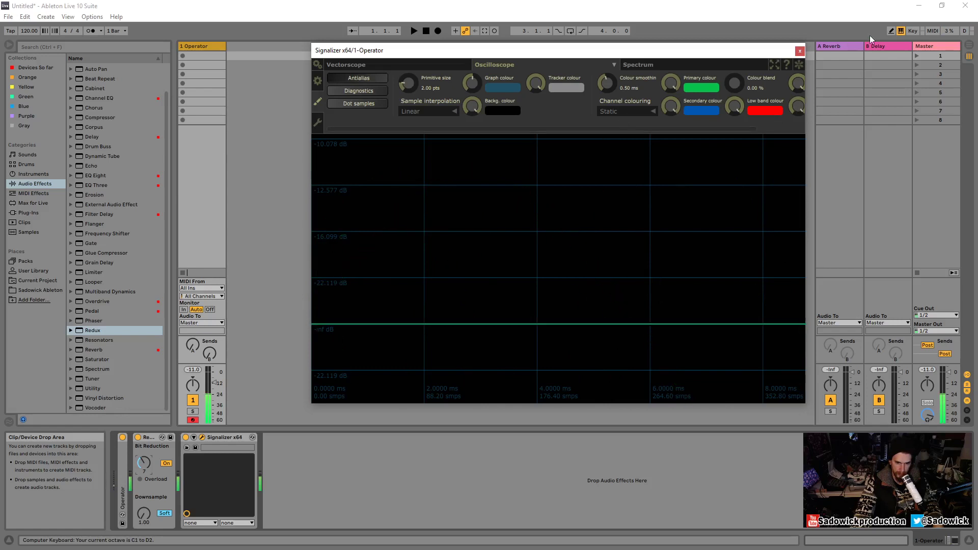
key(a)
click(797, 66)
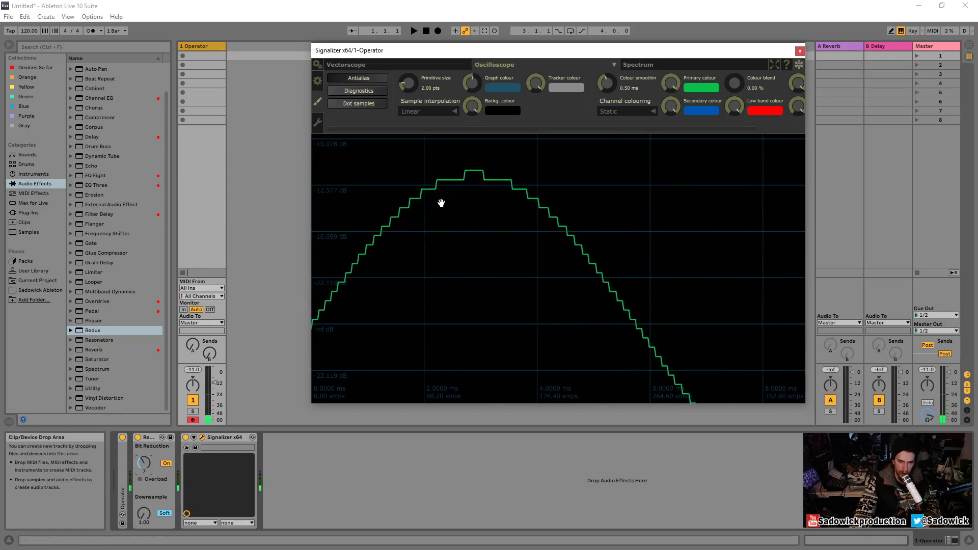
drag(437, 204, 865, 216)
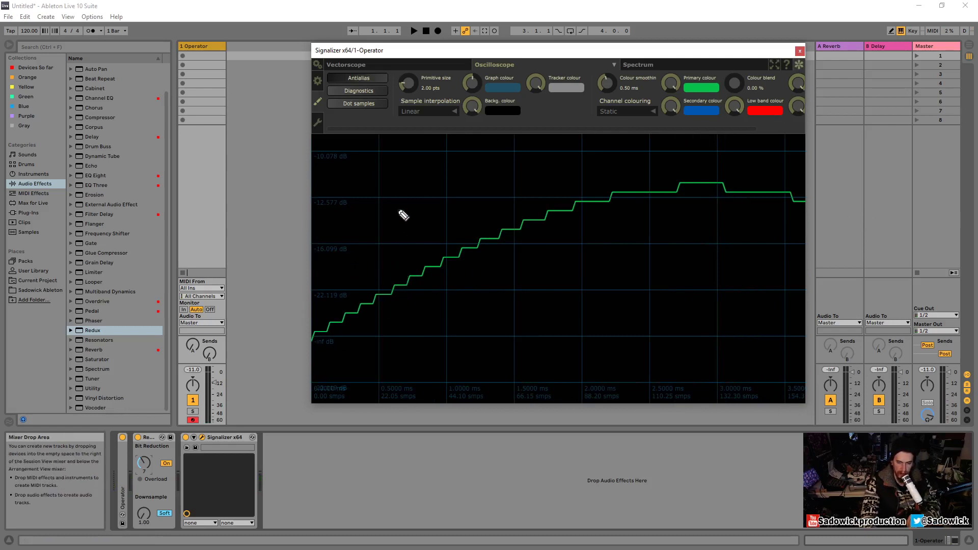
Step: Handwrite a horizontal arrow labelled 44.1k and the note 7-bits above the stepped waveform, and erase both
drag(397, 210, 402, 230)
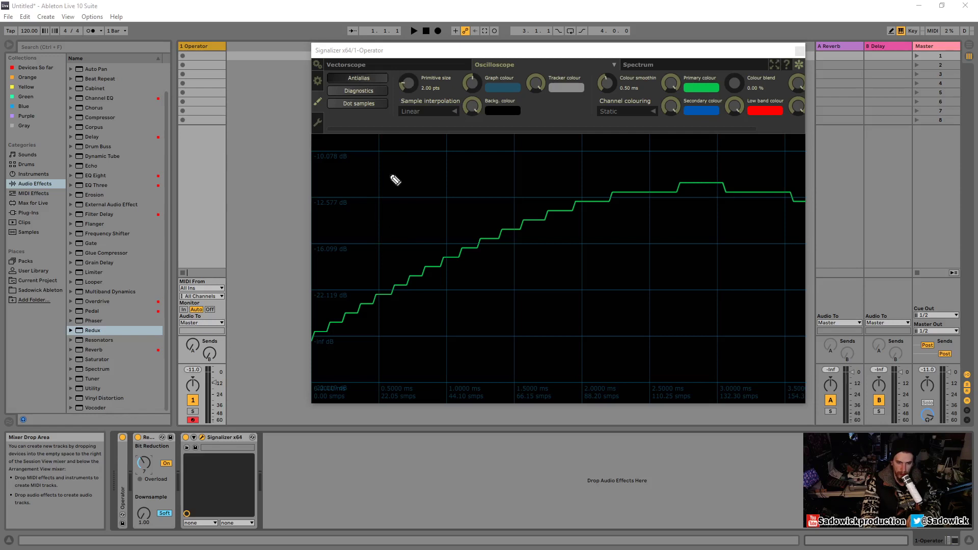
mouse_move(390, 174)
mouse_down()
mouse_move(434, 169)
mouse_move(424, 183)
mouse_move(468, 172)
mouse_up()
mouse_move(466, 160)
mouse_down()
mouse_move(461, 185)
mouse_move(473, 168)
mouse_move(484, 172)
mouse_up()
mouse_move(481, 160)
mouse_down()
mouse_move(481, 181)
mouse_move(509, 180)
mouse_up()
drag(522, 162, 530, 177)
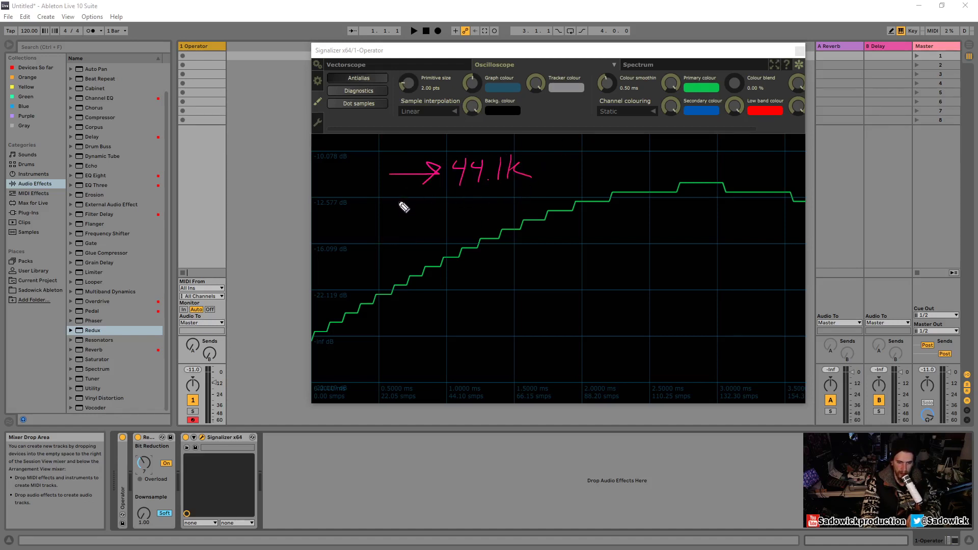
mouse_move(395, 207)
mouse_down()
mouse_move(404, 222)
mouse_move(466, 217)
mouse_up()
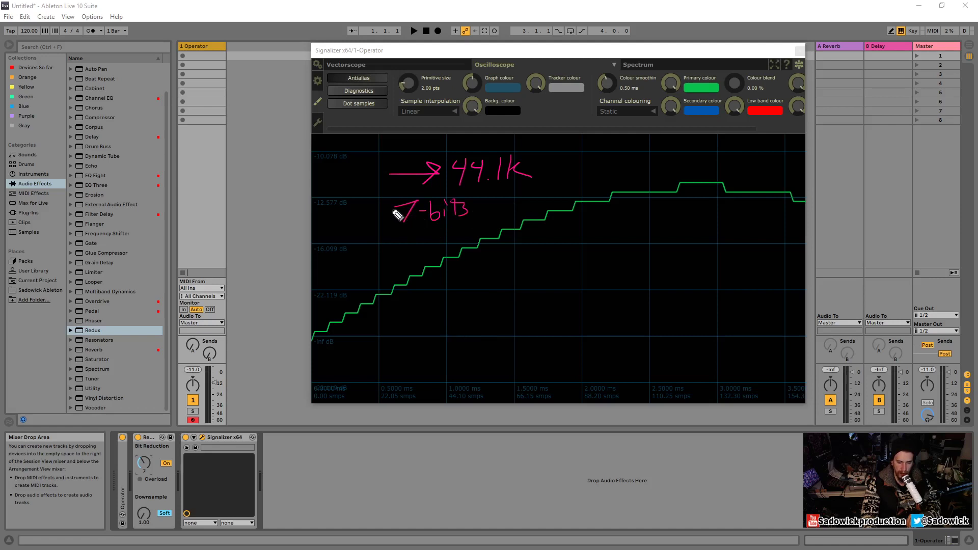
mouse_move(403, 230)
mouse_down()
mouse_move(421, 200)
mouse_move(469, 210)
mouse_move(456, 188)
mouse_move(493, 192)
mouse_up()
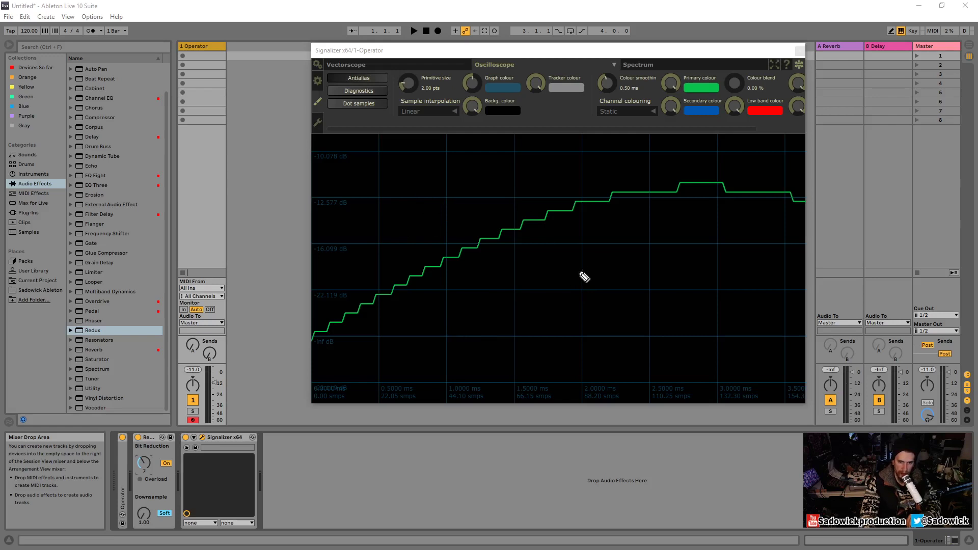
Step: Handwrite 16-Bits below the waveform and draw a vertical double-headed arrow beside it
mouse_move(611, 263)
mouse_down()
mouse_move(605, 283)
mouse_move(641, 281)
mouse_up()
mouse_move(641, 260)
mouse_down()
mouse_move(642, 280)
mouse_move(658, 281)
mouse_up()
mouse_move(665, 262)
mouse_down()
mouse_move(668, 280)
mouse_move(692, 279)
mouse_up()
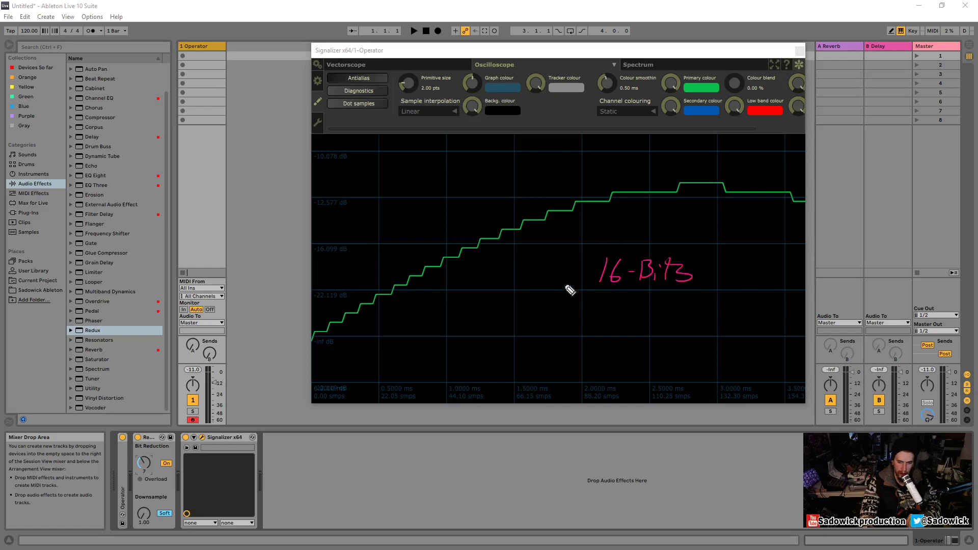
mouse_move(589, 242)
mouse_down()
mouse_move(592, 322)
mouse_move(603, 308)
mouse_up()
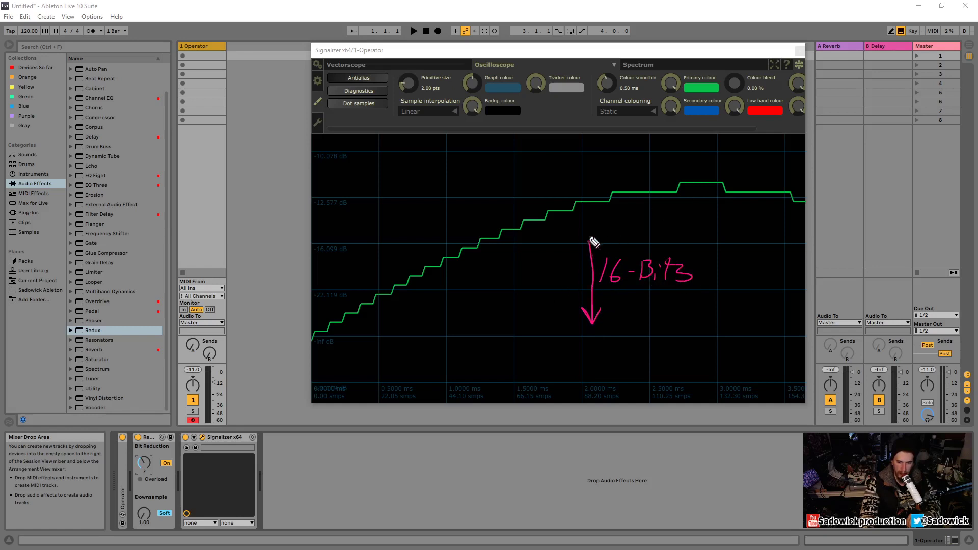
drag(580, 250, 603, 243)
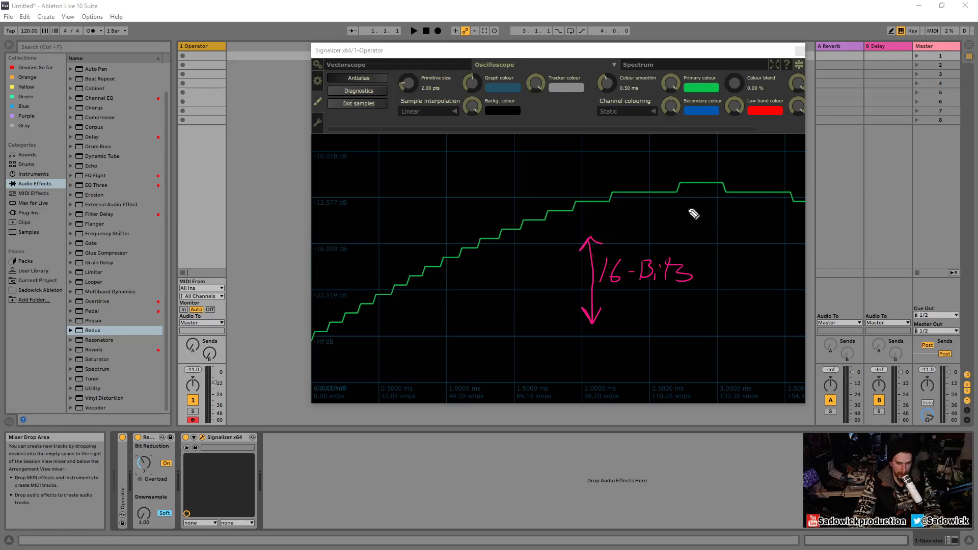
Step: Open the audio preferences to view the sample rate, and move the window clear of the 16-Bits note
click(92, 17)
click(109, 291)
click(376, 163)
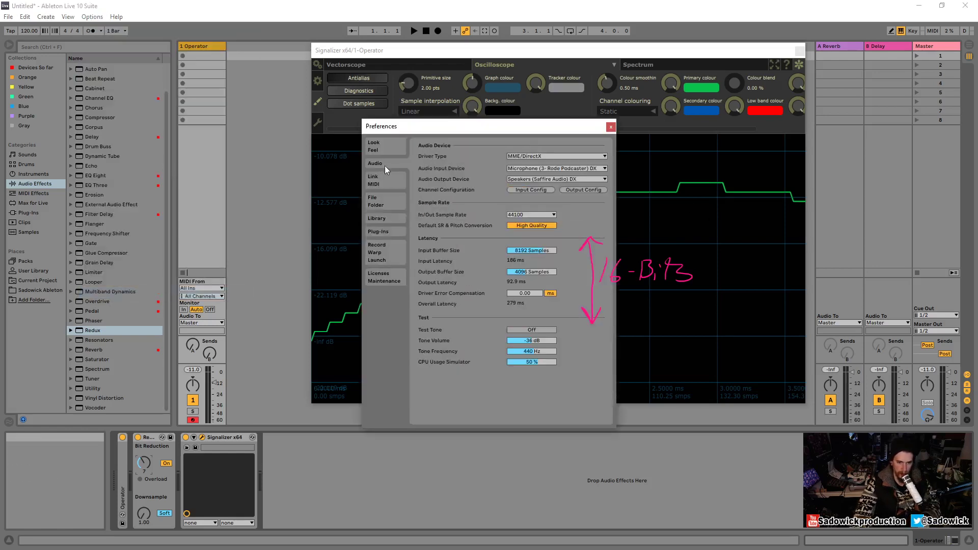
drag(542, 147, 300, 122)
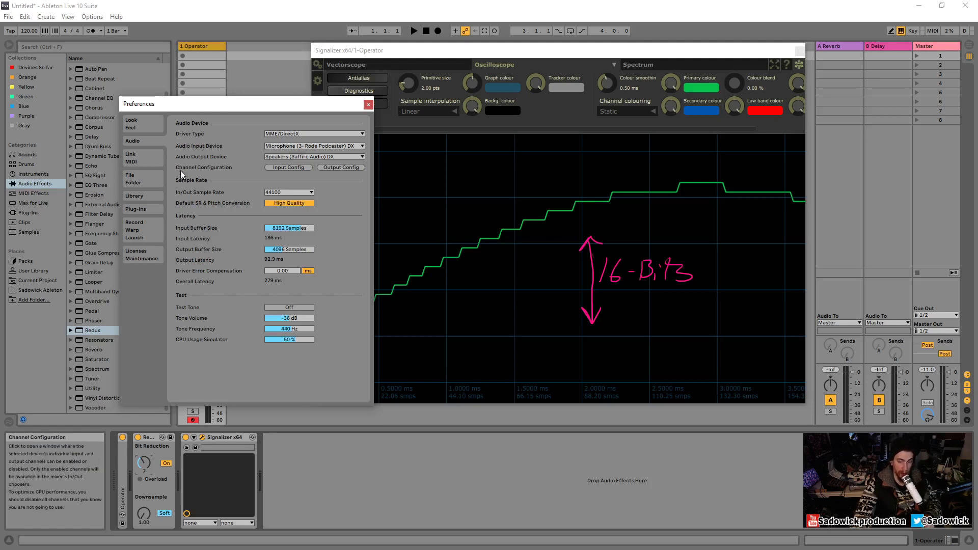
Step: Try a recording bit depth of 16 in the preferences and set it back to 24
click(142, 228)
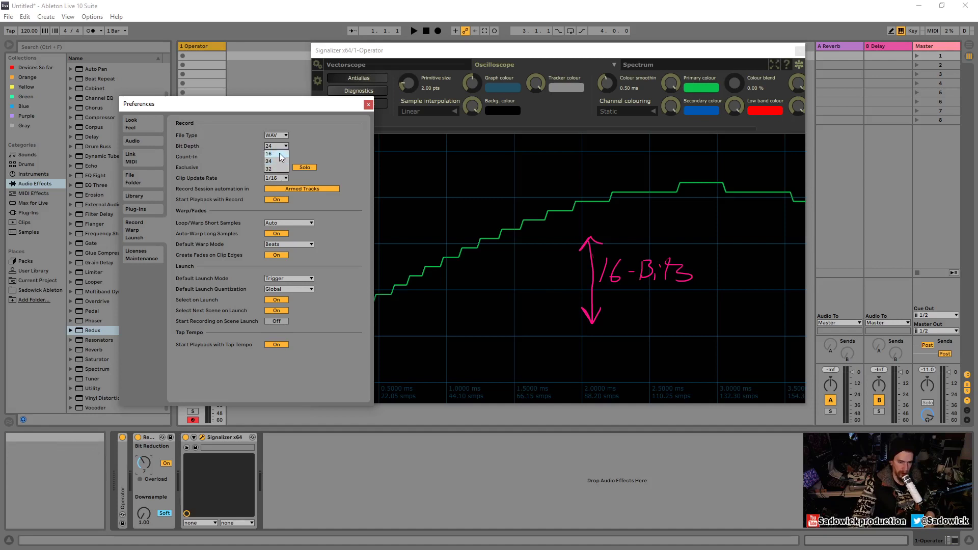
click(278, 154)
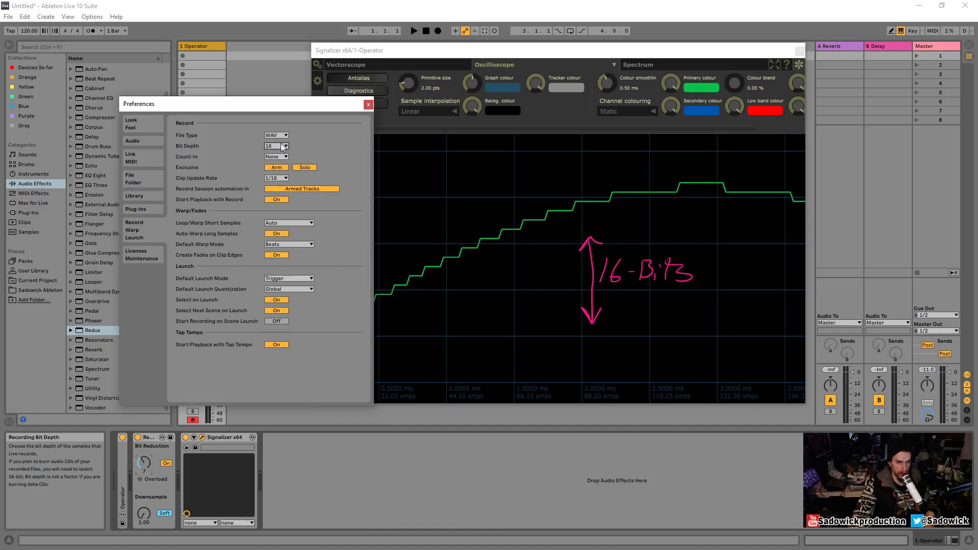
click(279, 161)
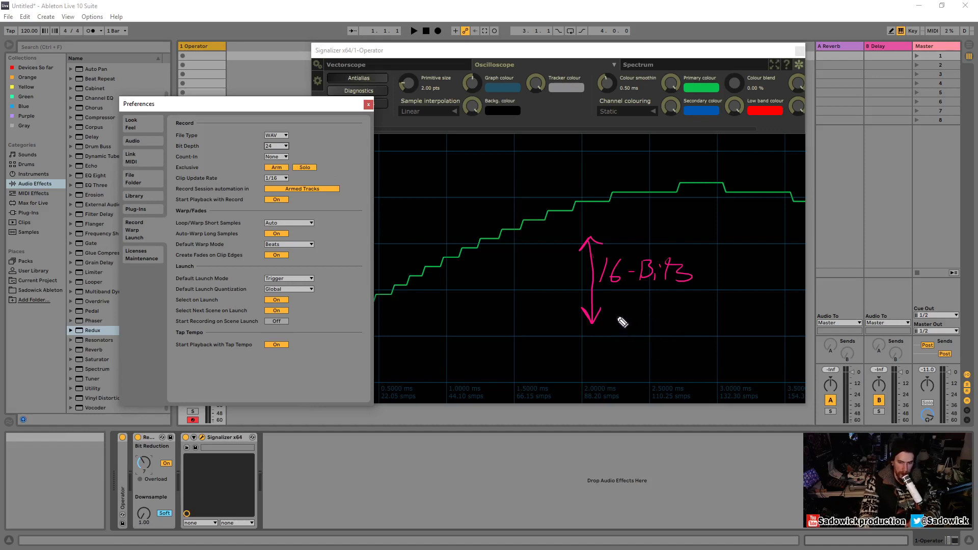
Step: Erase the vertical double-headed arrow beside the 16-Bits note
click(583, 316)
click(590, 241)
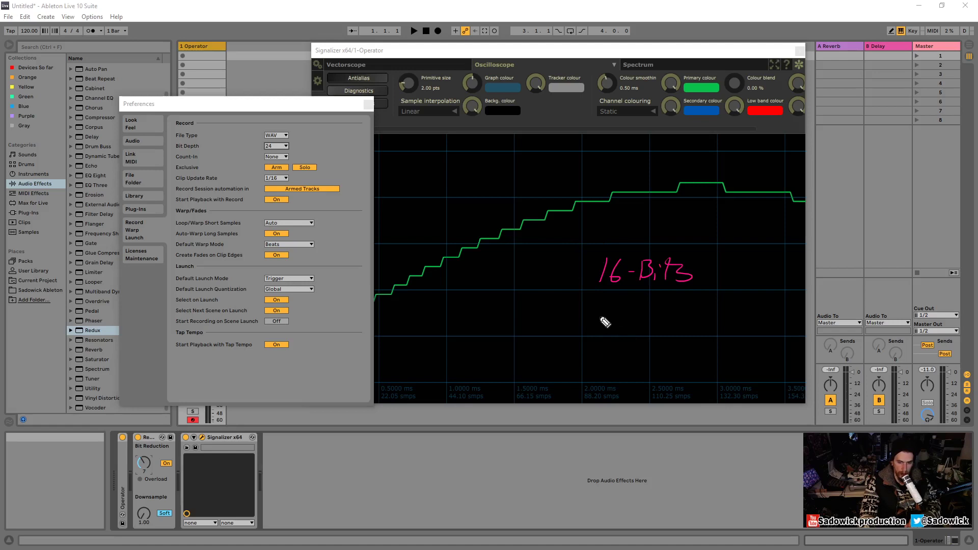
Step: Handwrite 24-Bits and 32-Bits in a column below the 16-Bits note, and underline the 16
mouse_move(600, 317)
mouse_down()
mouse_move(611, 329)
mouse_move(622, 325)
mouse_up()
mouse_move(618, 317)
mouse_down()
mouse_move(620, 330)
mouse_move(633, 321)
mouse_move(636, 332)
mouse_up()
mouse_move(637, 316)
mouse_down()
mouse_move(643, 330)
mouse_move(659, 332)
mouse_up()
mouse_move(662, 322)
mouse_down()
mouse_move(671, 331)
mouse_move(660, 321)
mouse_up()
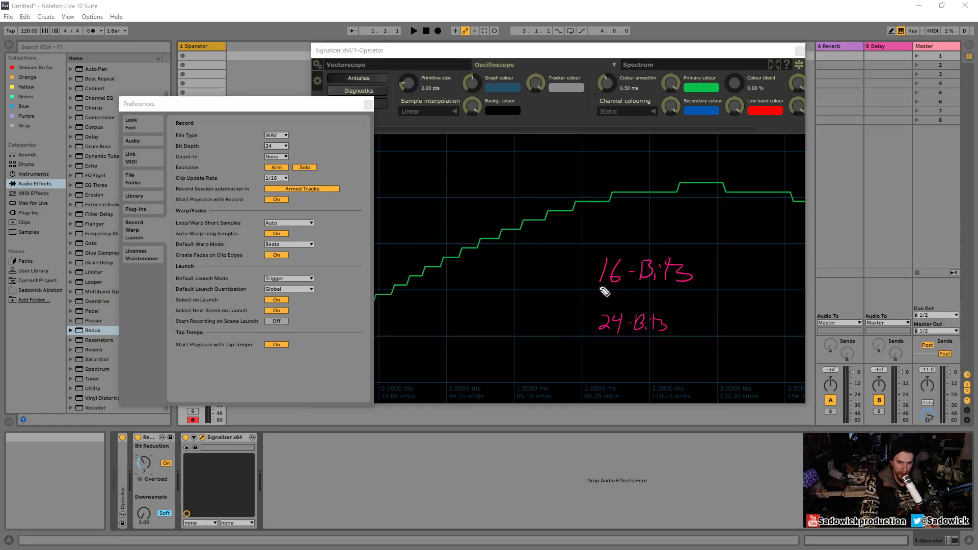
drag(594, 289, 623, 286)
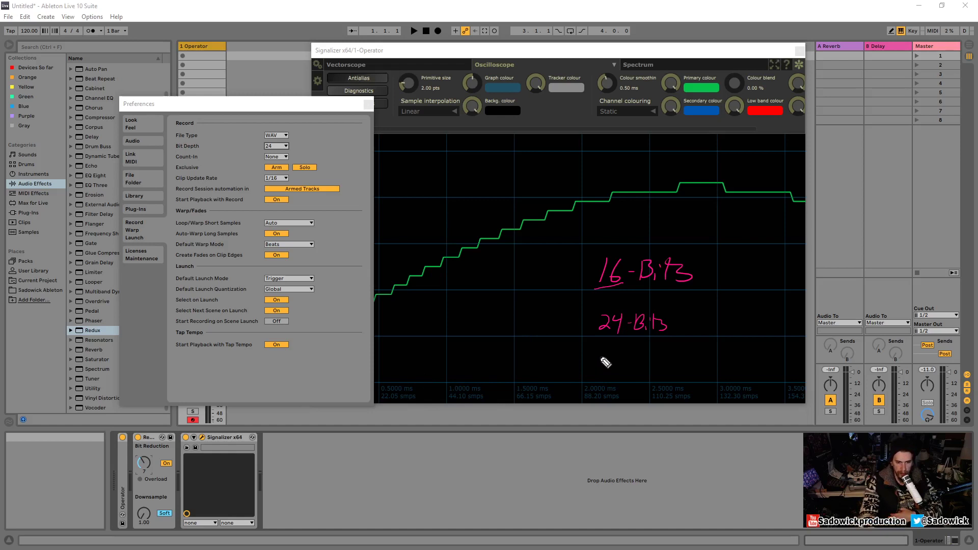
mouse_move(598, 356)
mouse_down()
mouse_move(599, 372)
mouse_move(659, 363)
mouse_up()
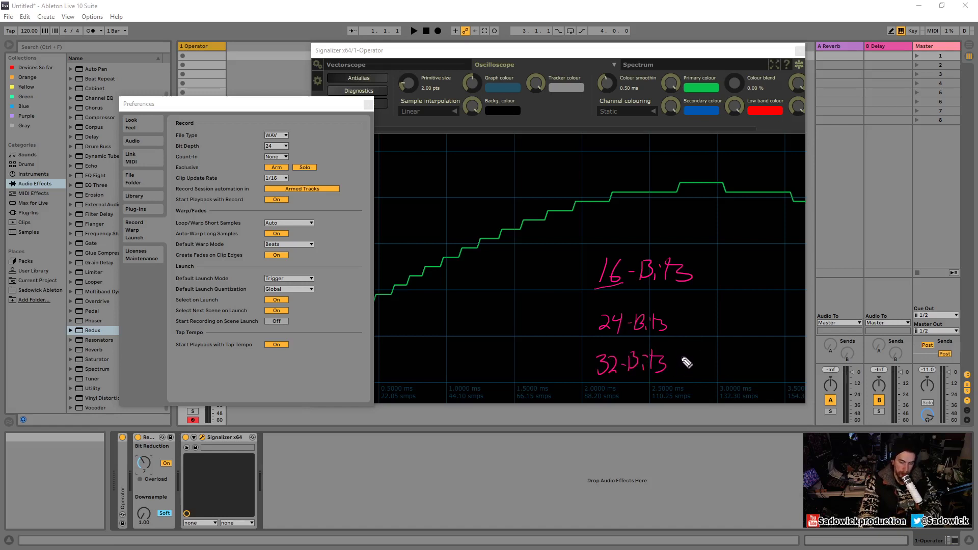
Step: Underline the 24-Bits note and draw a small arrow from it up to the 16-Bits note
drag(593, 337, 681, 335)
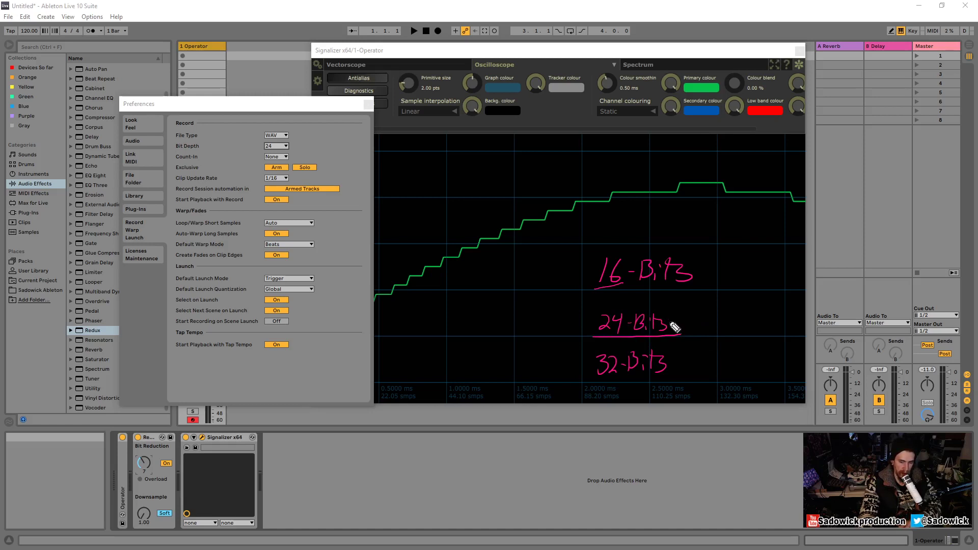
drag(632, 291, 631, 286)
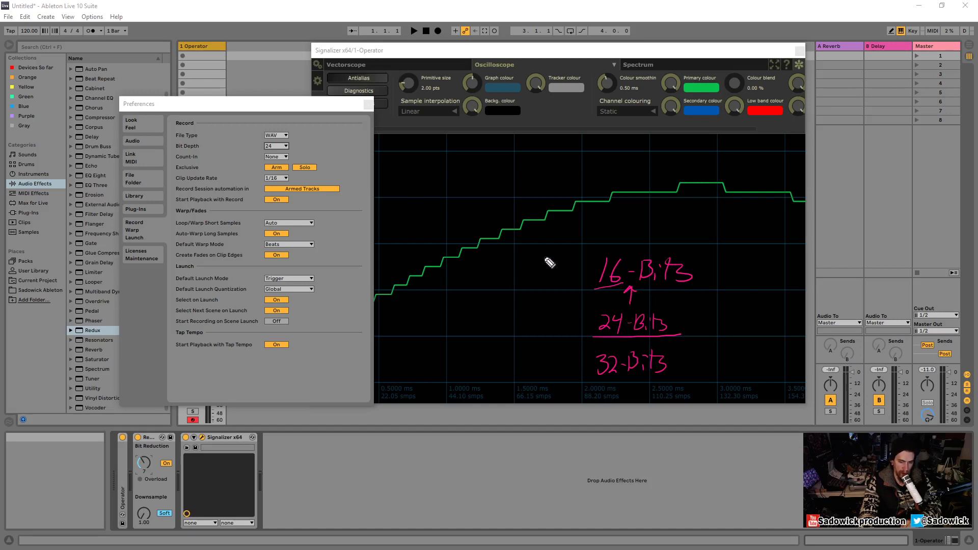
Step: Trace a few steps of the rising waveform with the pen and undo that stroke
drag(479, 249, 539, 216)
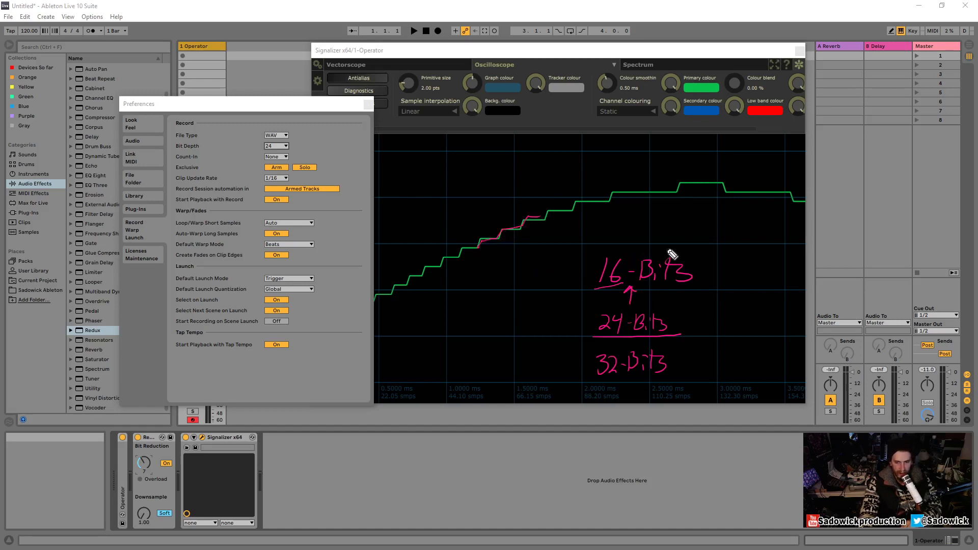
key(ctrl+z)
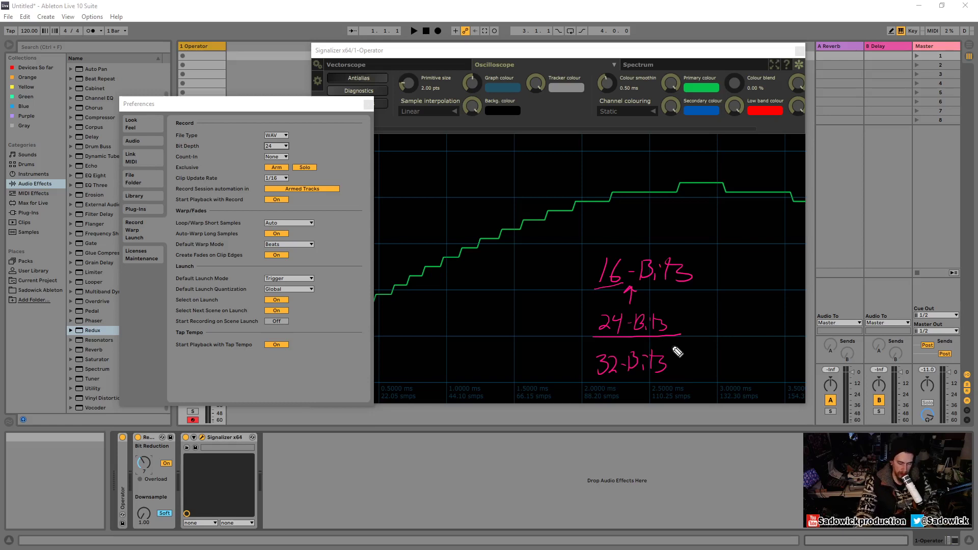
Step: Try a recording bit depth of 32, set it back to 24, and close the preferences
click(277, 145)
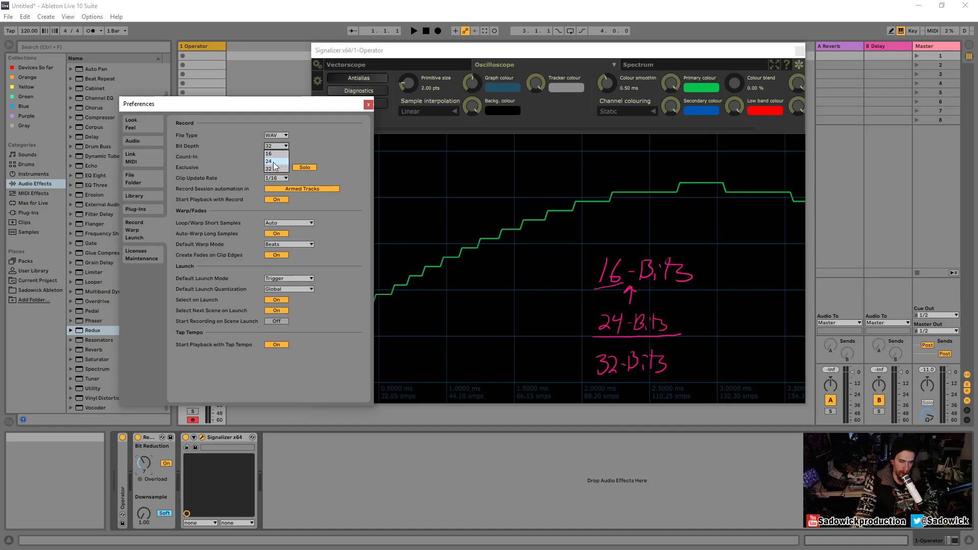
click(274, 161)
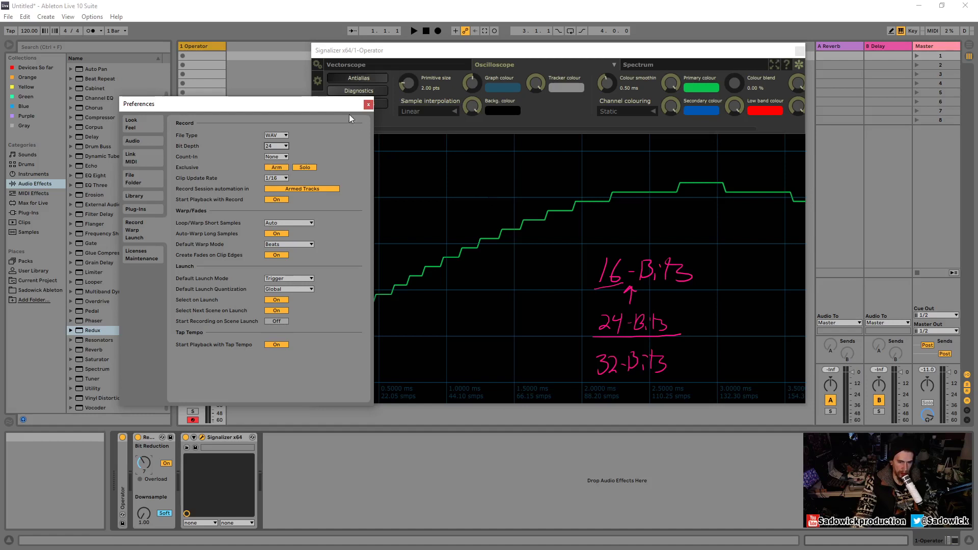
click(368, 105)
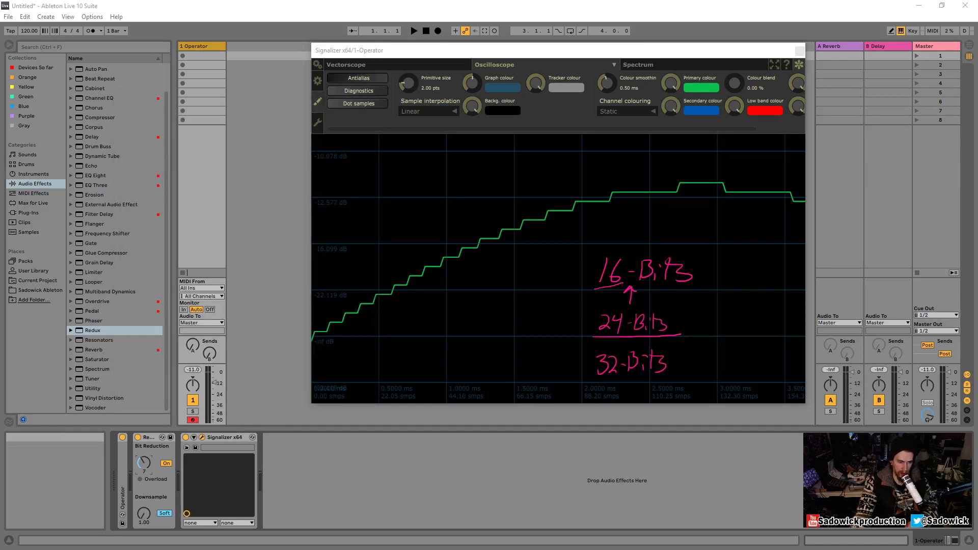
Step: Clear all the handwritten bit-depth notes and return to the live Signalizer window
key(Escape)
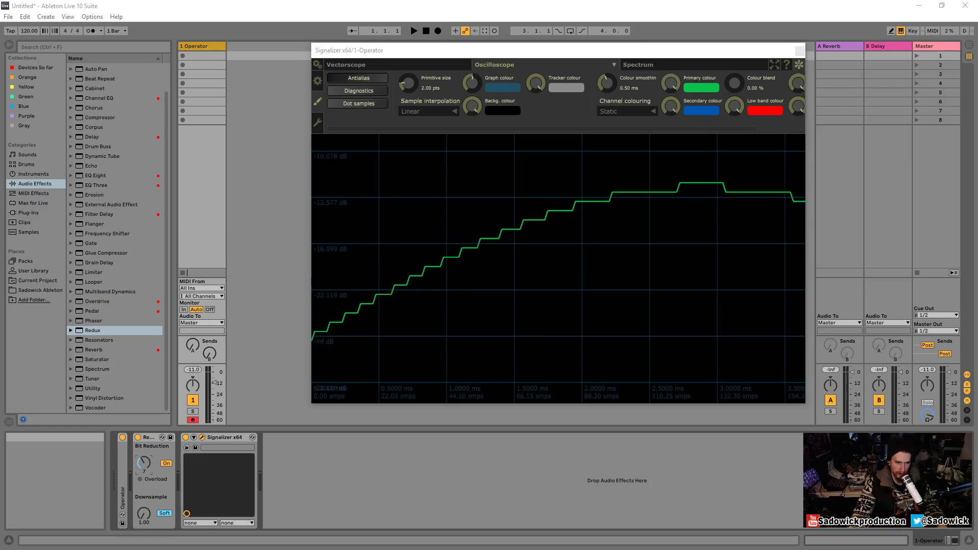
click(312, 301)
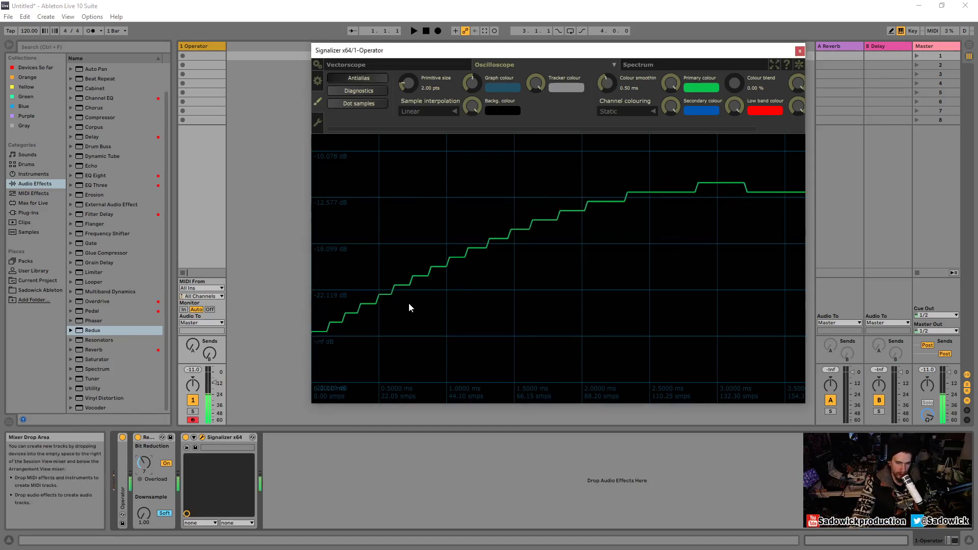
Step: Play a note in the C2 to D3 octave and freeze the oscilloscope on its stepped waveform
key(z)
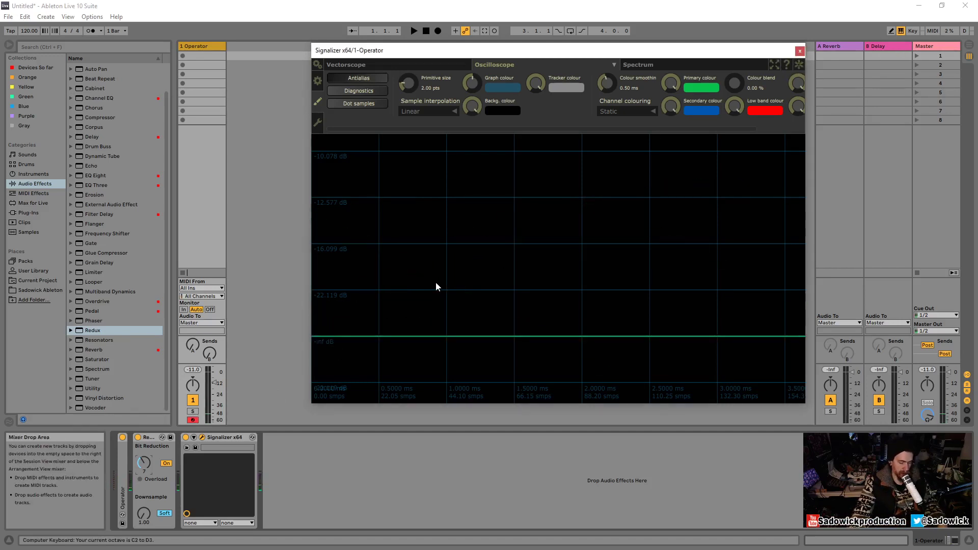
key(a)
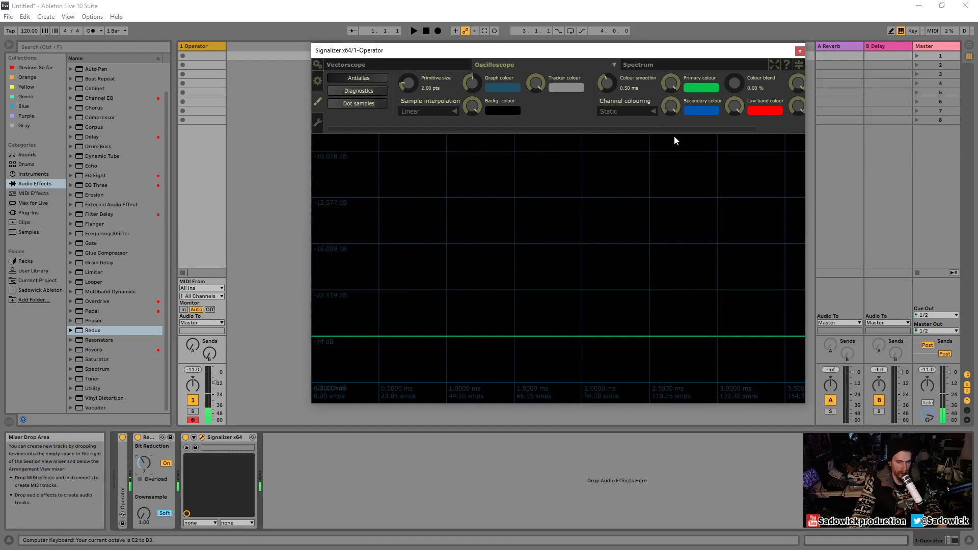
key(a)
click(800, 64)
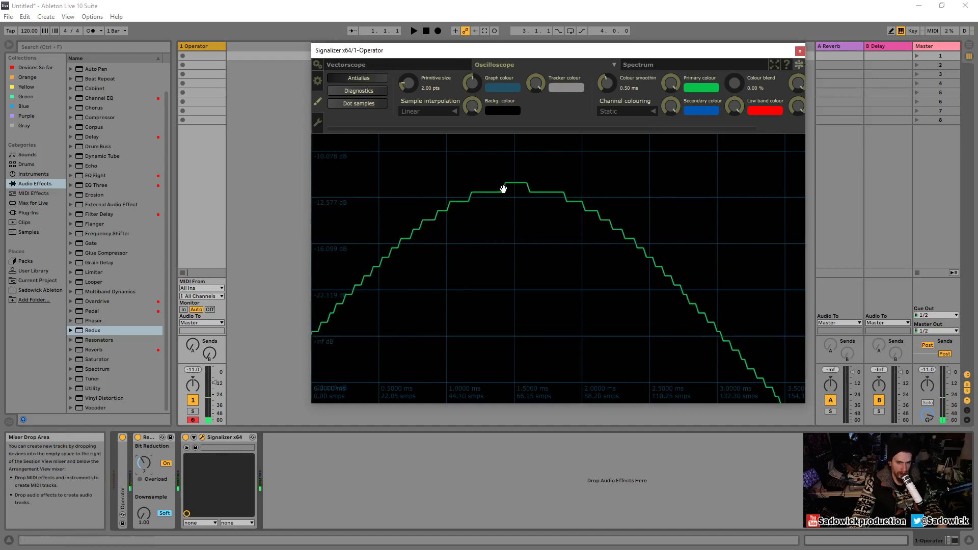
Step: Zoom in on the steps around the frozen waveform's peak, and reset the oscilloscope to its full view
drag(478, 194, 491, 280)
scroll(491, 280, up, 3)
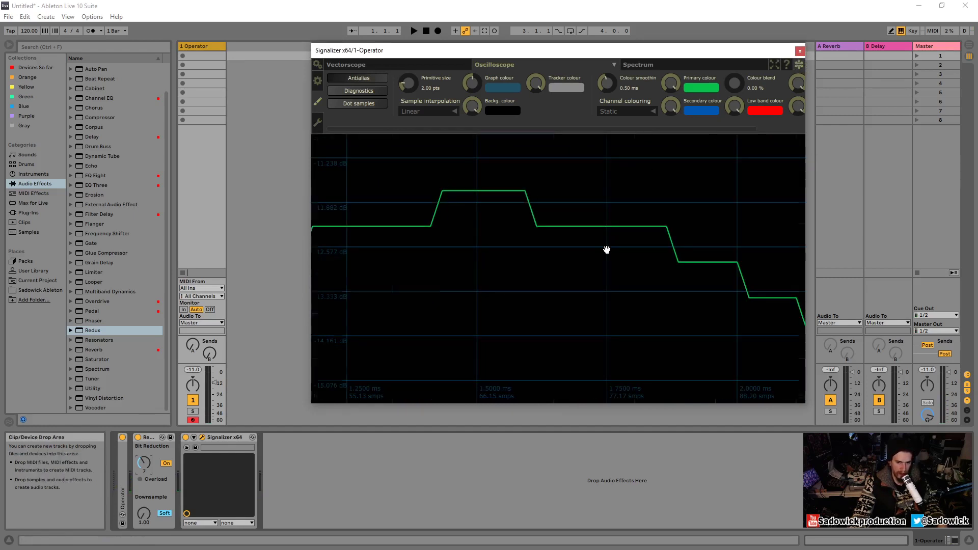
double_click(581, 258)
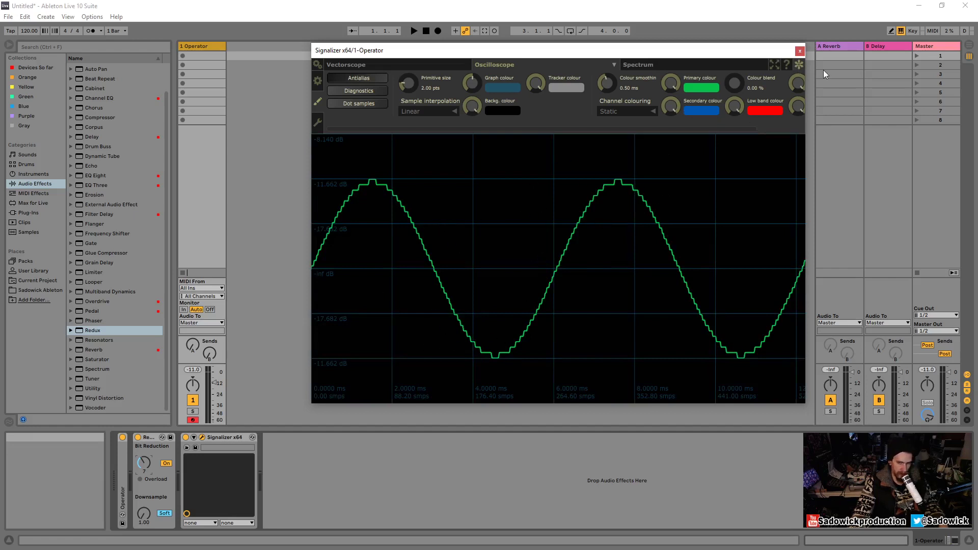
Step: Play the same note in several octaves between C2 and D5 to compare the bit-reduced waves in the oscilloscope
key(d)
key(x)
key(d)
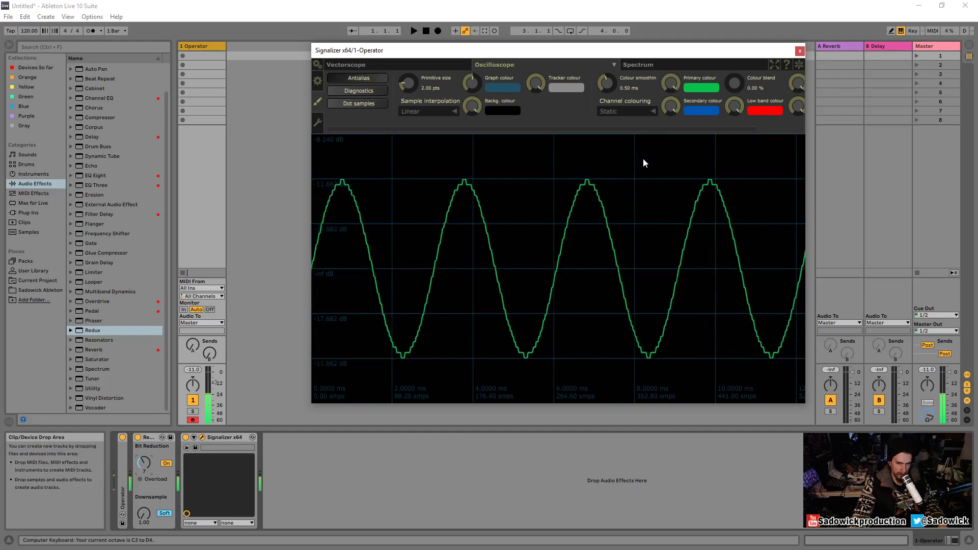
key(d)
key(z)
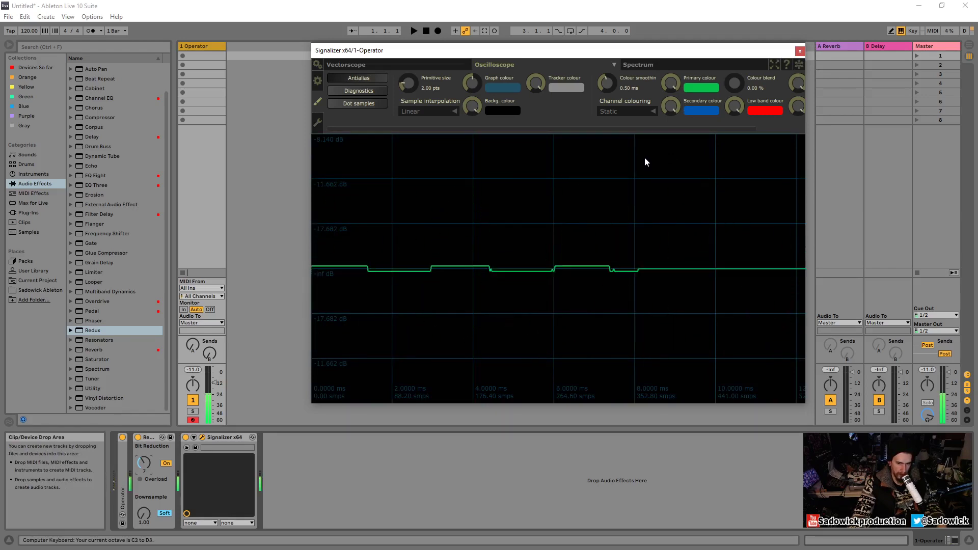
key(d)
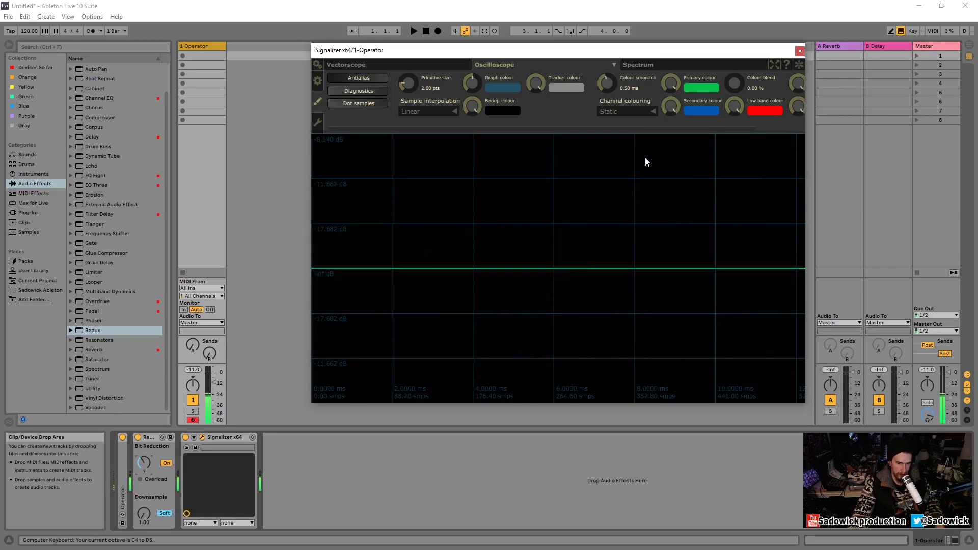
key(z)
key(z)
key(d)
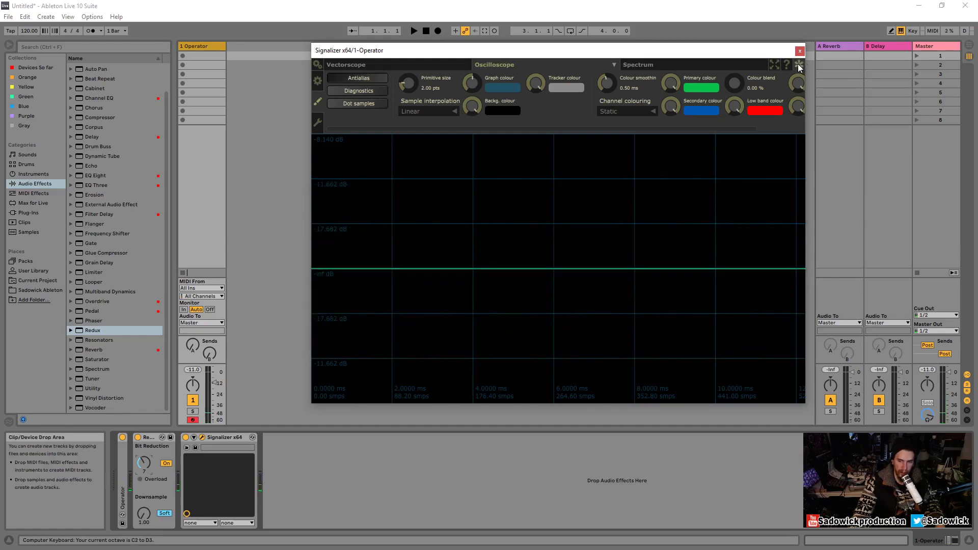
Step: Switch Signalizer to the Spectrum view and play notes in different octaves to examine the noise from bit reduction
click(646, 63)
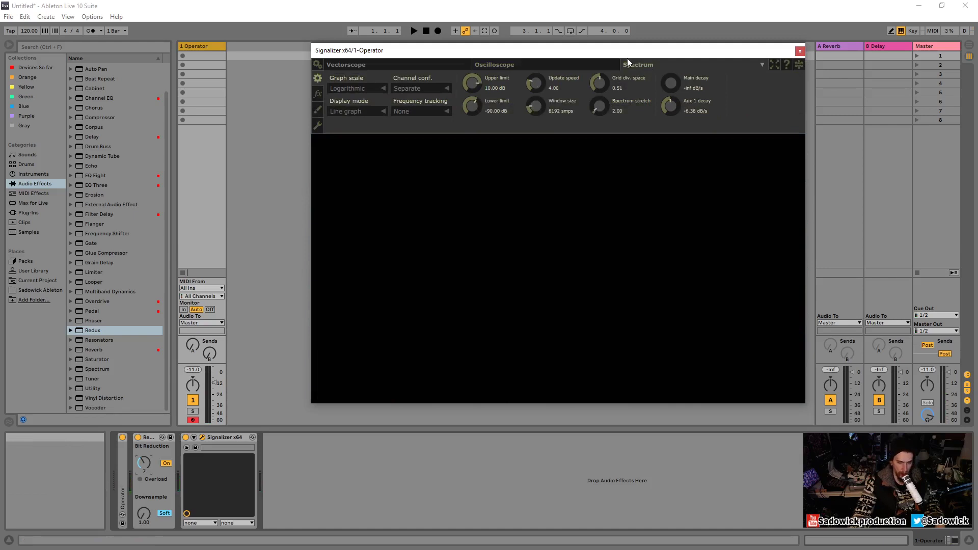
key(d)
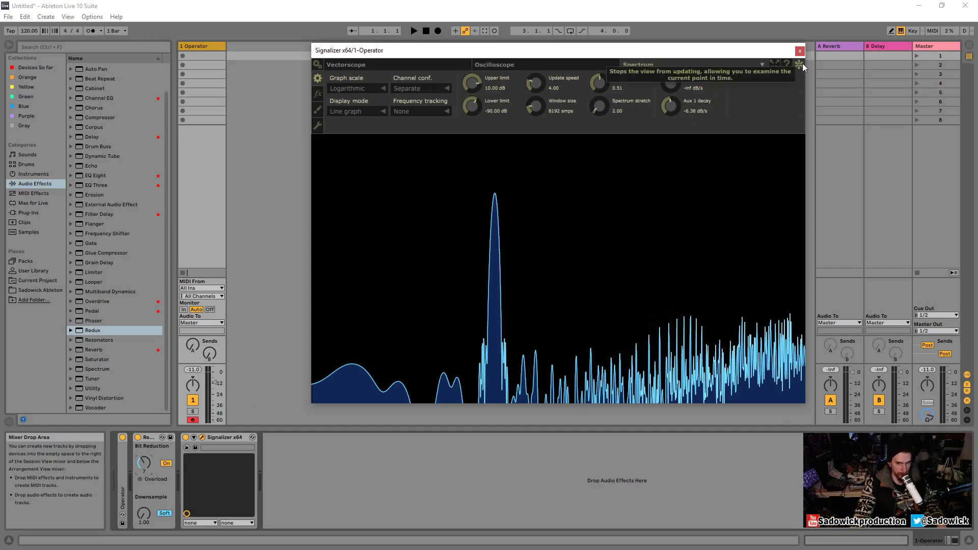
drag(679, 53, 663, 54)
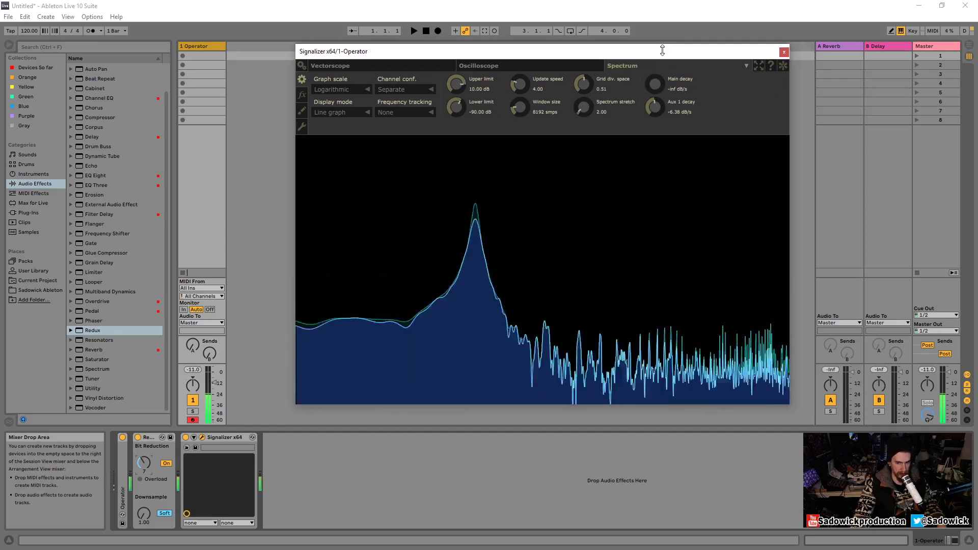
key(x)
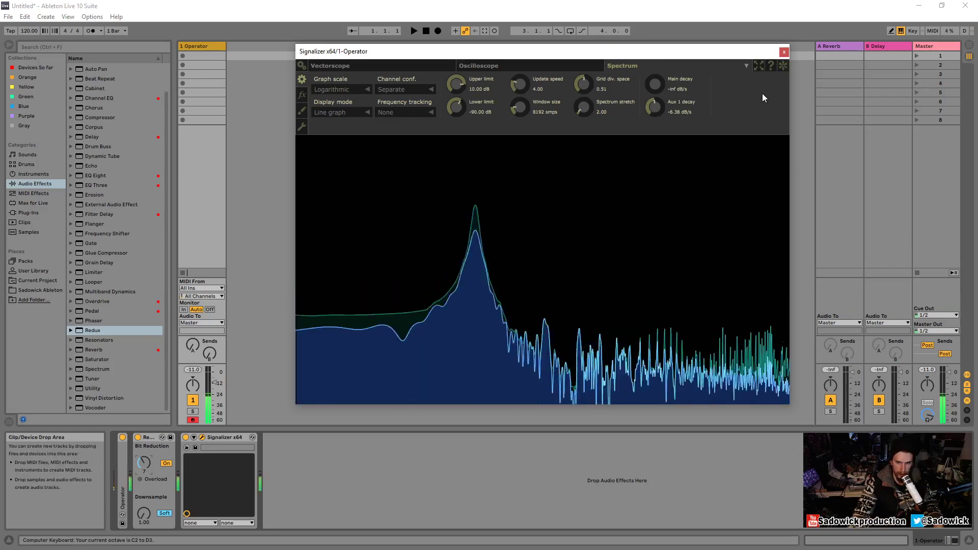
key(x)
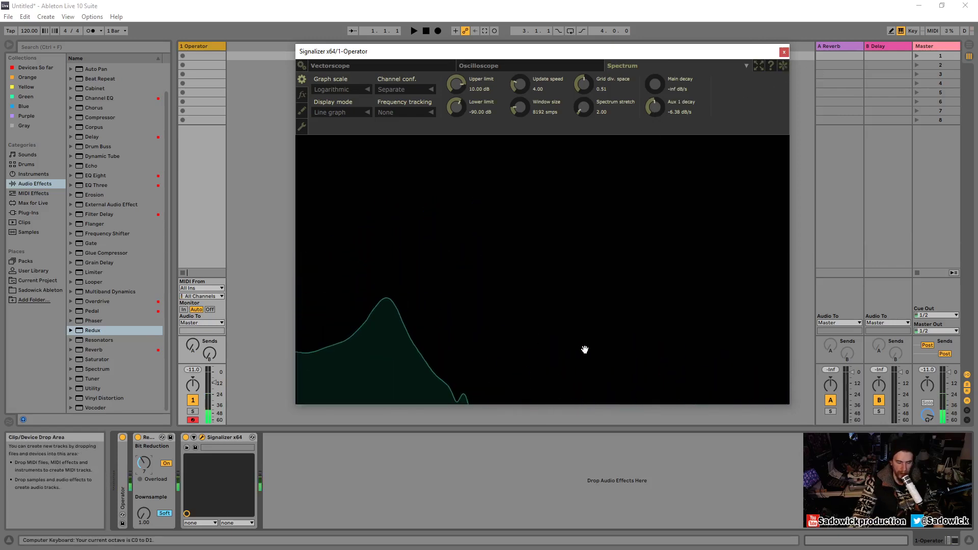
Step: Return Signalizer to the Oscilloscope view, turn off Redux's Bit Reduction, and set its Downsample to 10.5
click(498, 66)
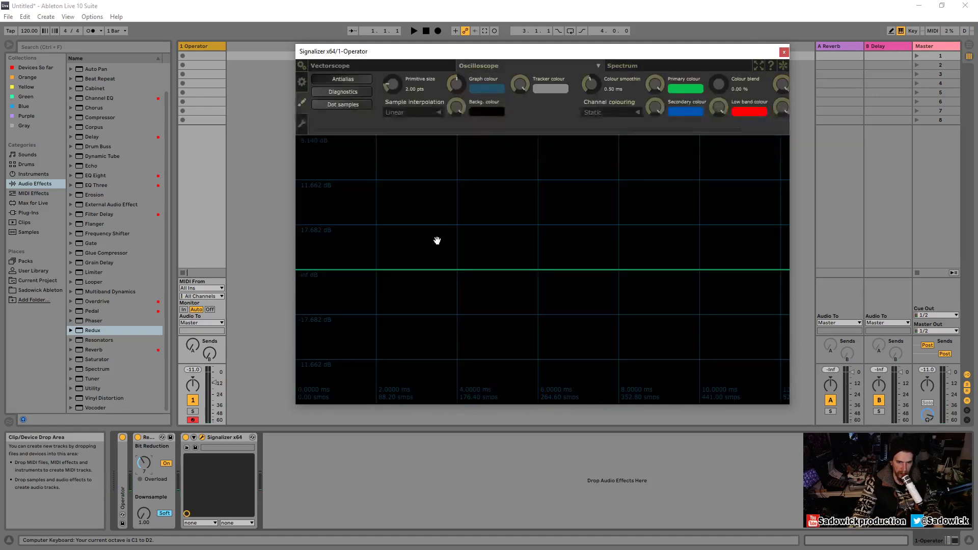
key(a)
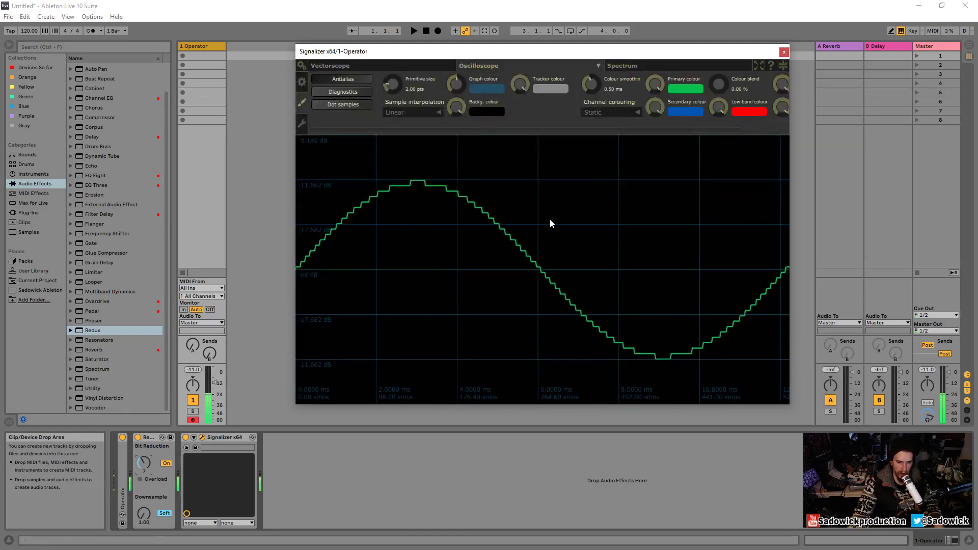
click(166, 463)
drag(142, 514, 143, 500)
Step: Play notes in low and high octaves to examine how downsampling alone steps the wave in the oscilloscope
key(a)
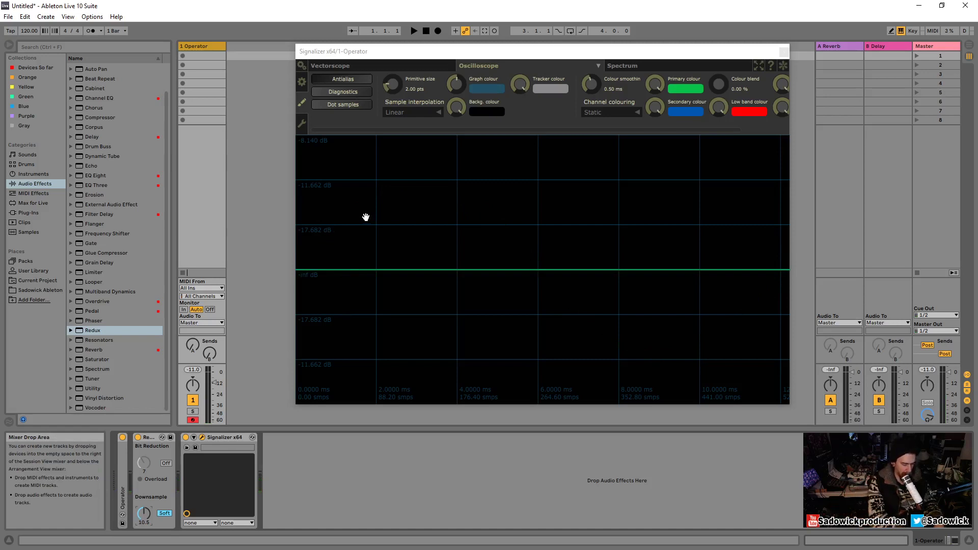
key(a)
key(a)
key(z)
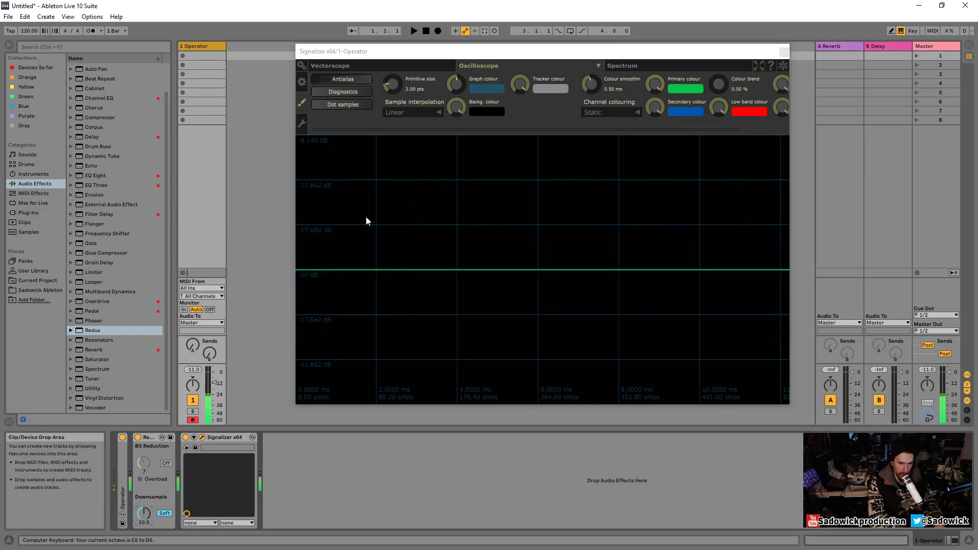
key(a)
key(k)
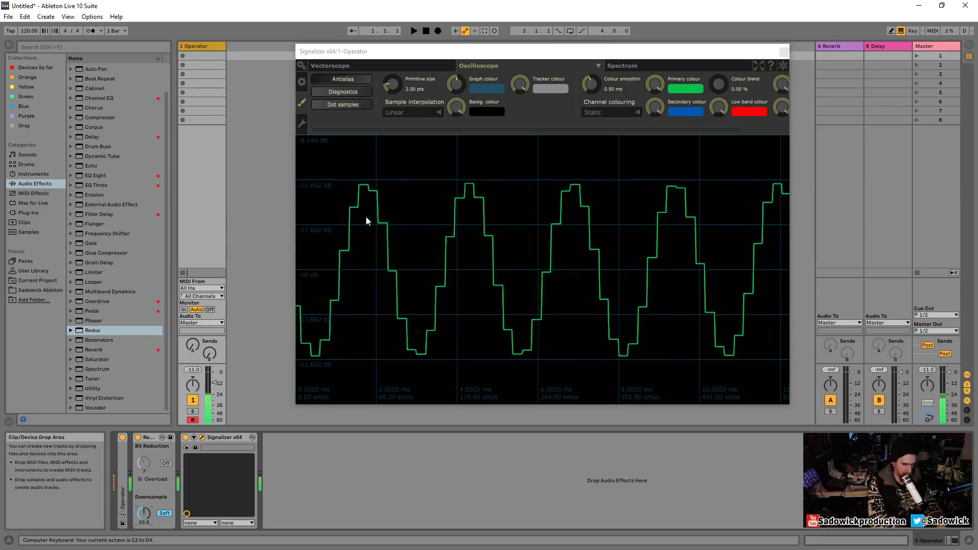
key(g)
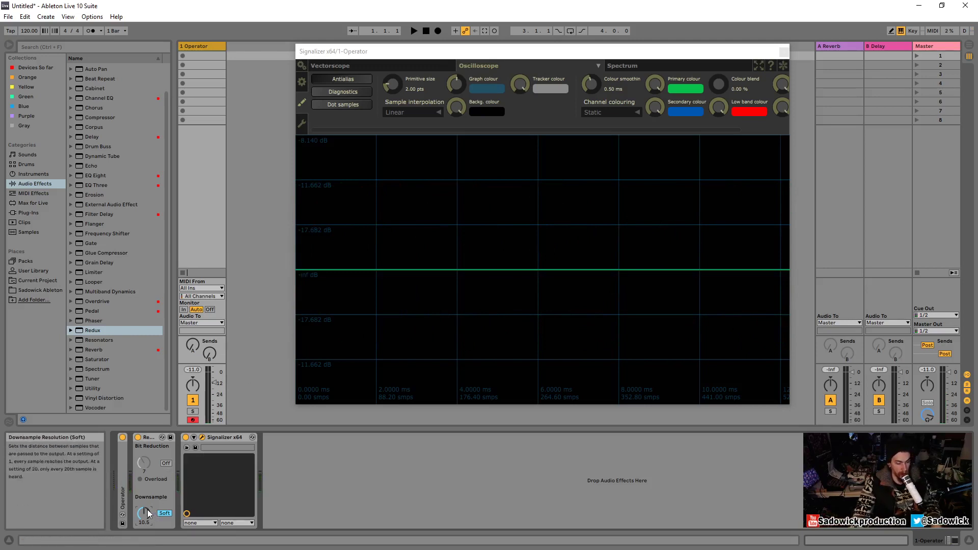
Step: Turn Redux's Bit Reduction back on and set Downsample to 1.00
click(165, 463)
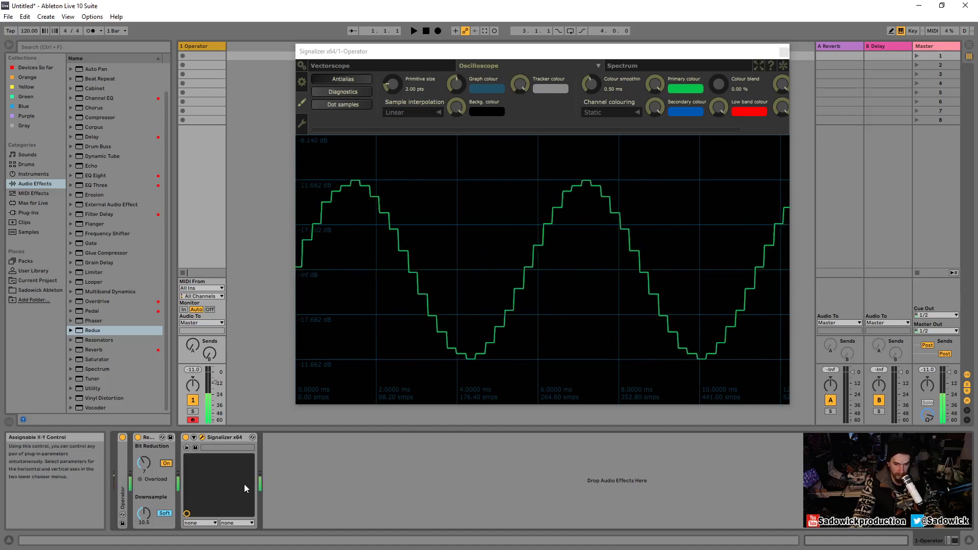
drag(144, 513, 144, 536)
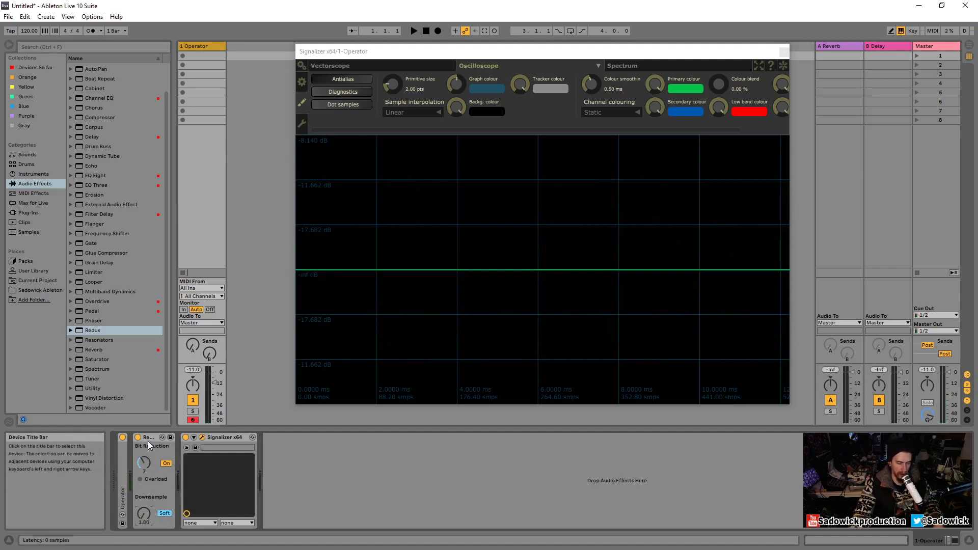
Step: Switch Signalizer back to the live Spectrum view to examine the bit-reduced signal
click(786, 69)
click(699, 65)
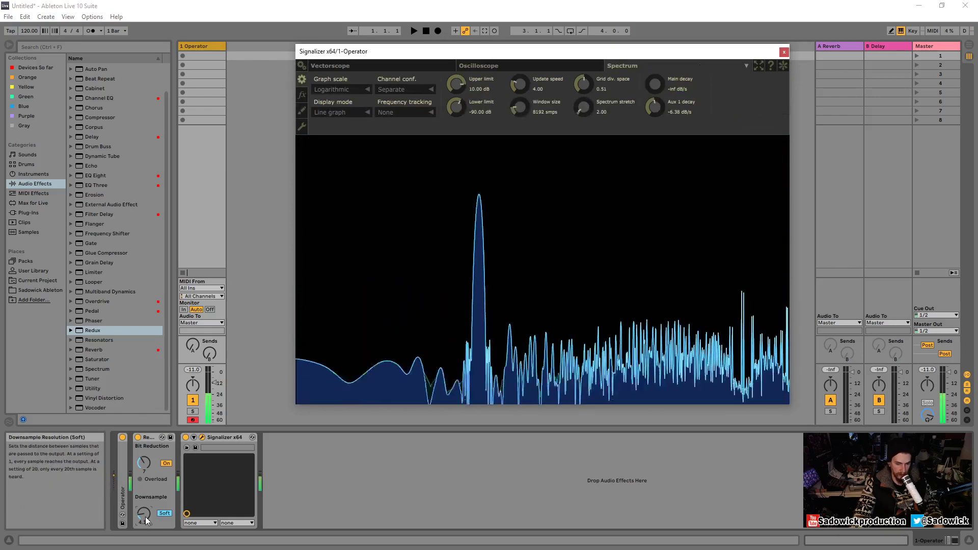
Step: Remove Redux and Signalizer from the Operator track
mouse_move(146, 517)
mouse_down()
mouse_move(145, 499)
mouse_move(146, 517)
mouse_up()
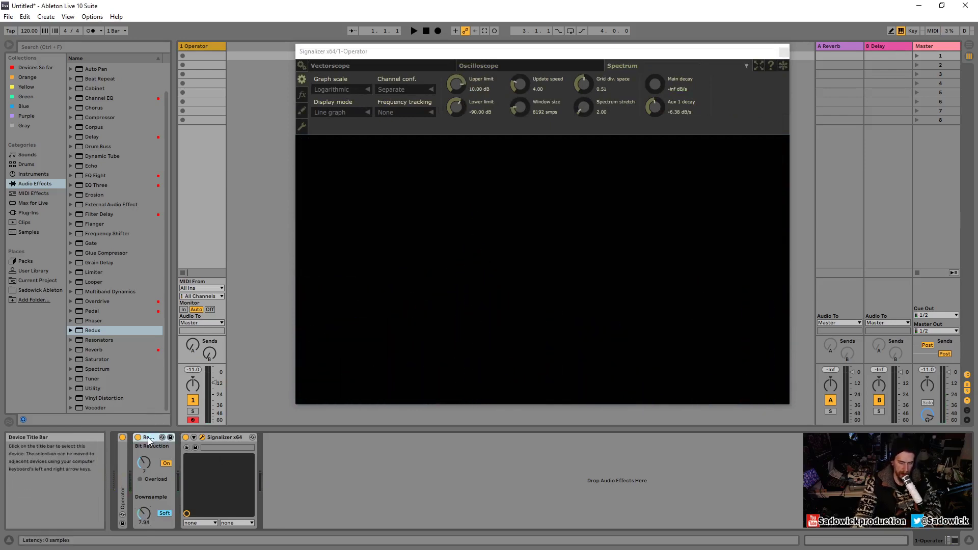
key(Delete)
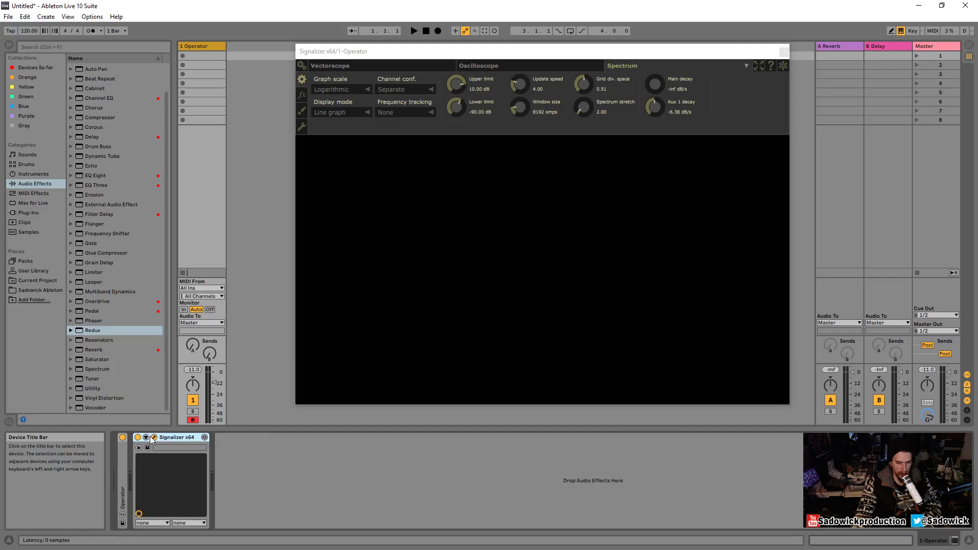
key(Delete)
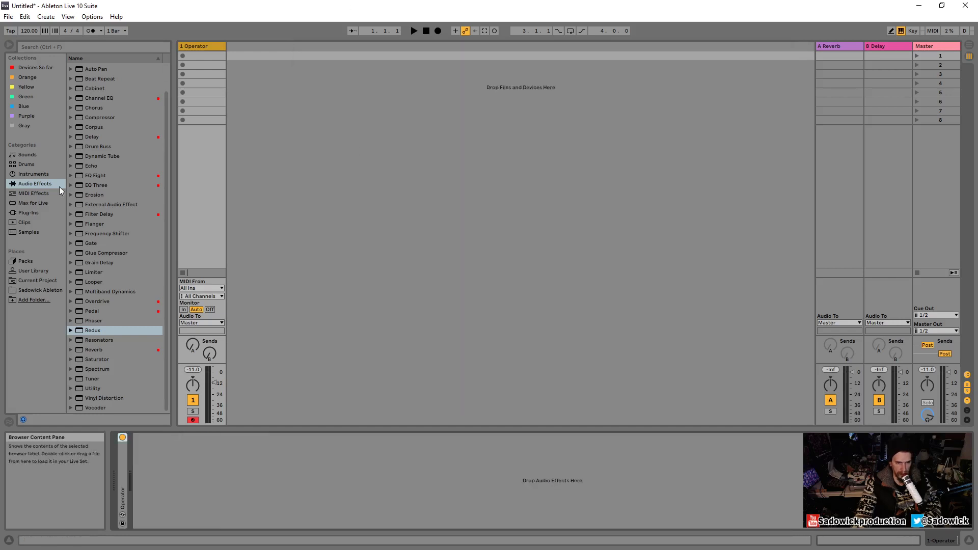
Step: Load the 808 Core Kit onto a new track and create an empty clip in its first slot
click(37, 164)
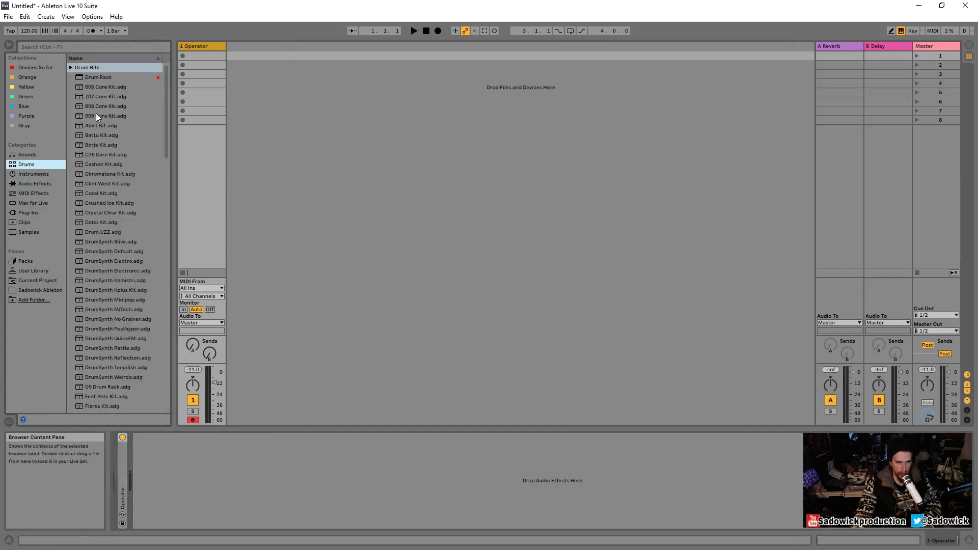
drag(95, 105, 256, 79)
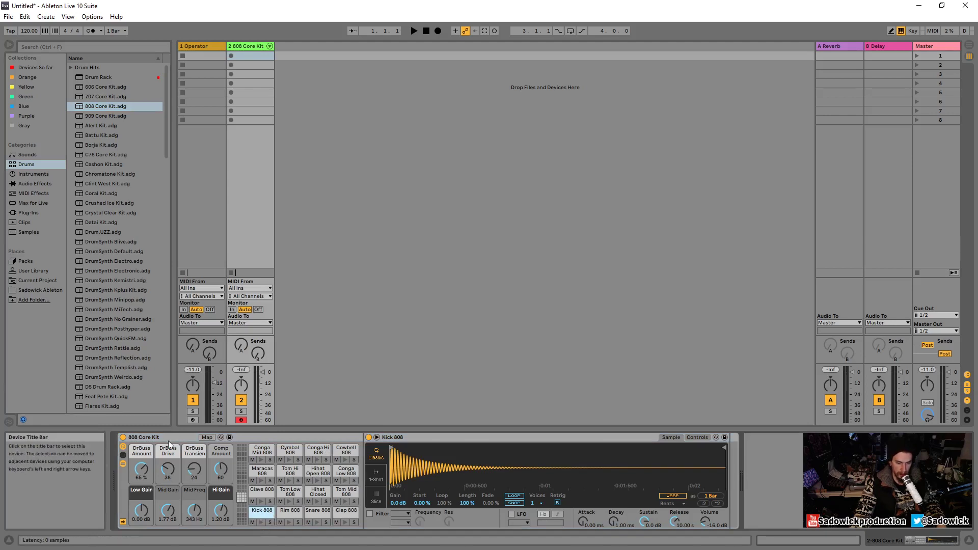
double_click(240, 55)
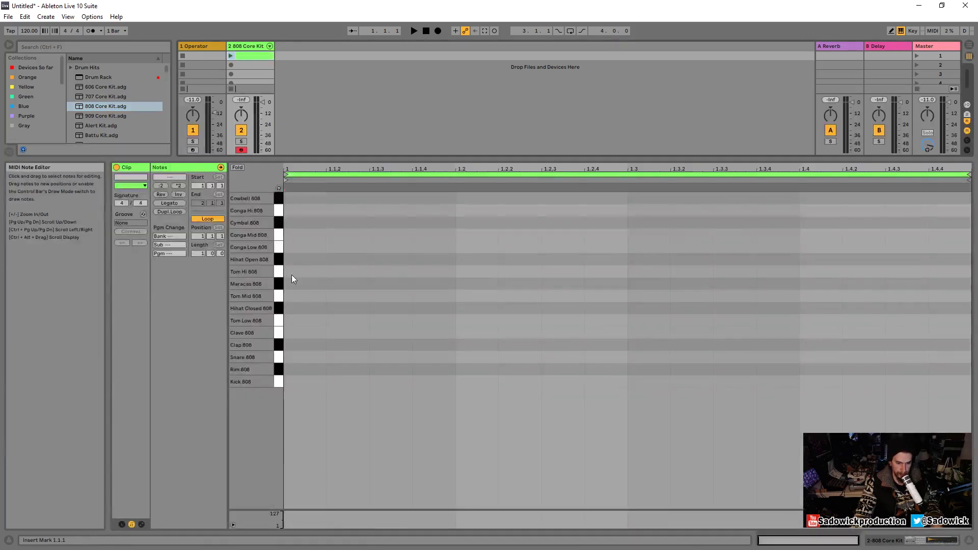
Step: Launch the 808 clip and program kicks at 1.1.1, 1.2.3 and 1.3.1 with snares at 1.1.4 and 1.4.1
double_click(299, 384)
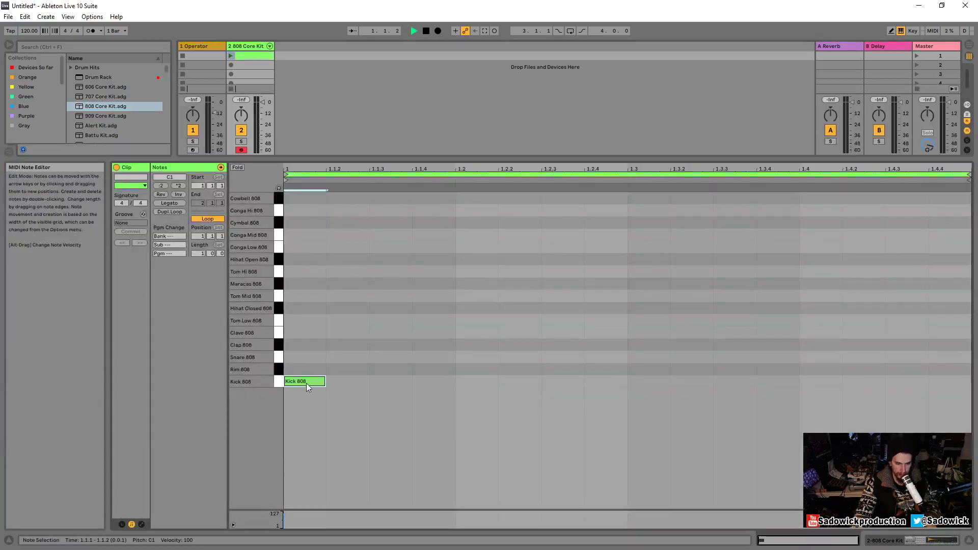
click(230, 55)
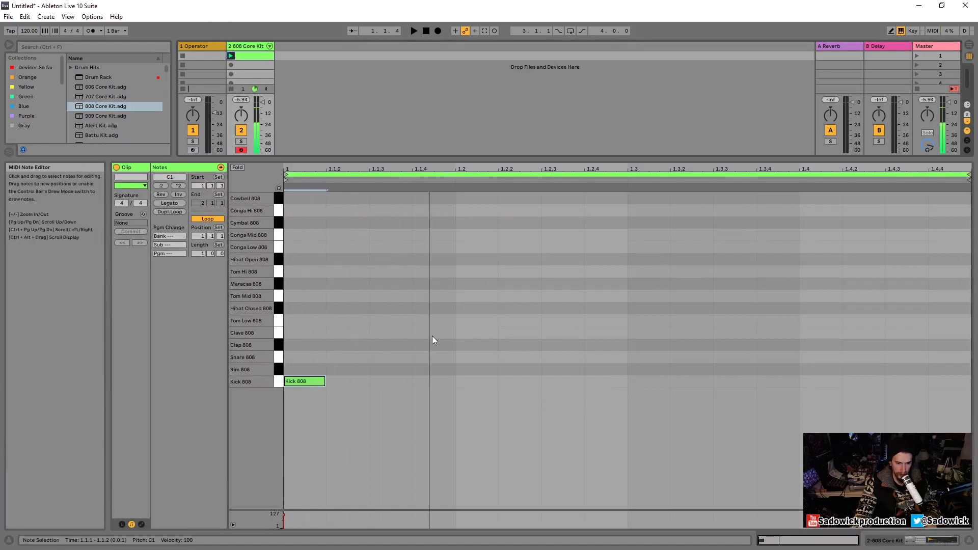
double_click(463, 359)
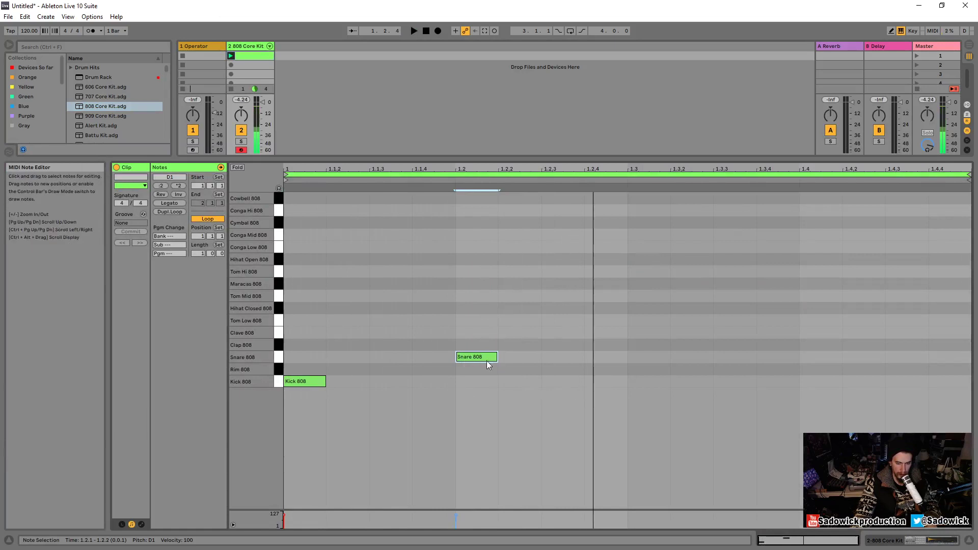
drag(482, 356, 438, 356)
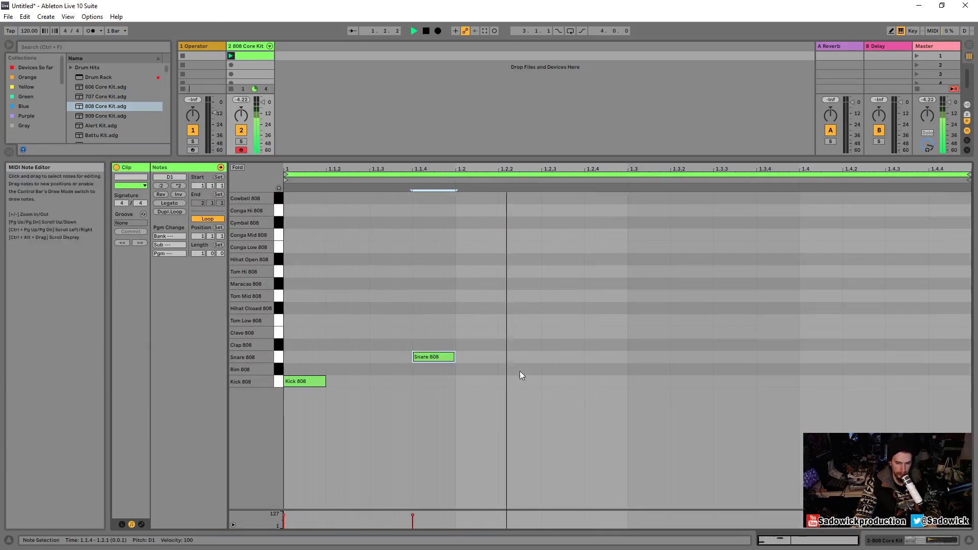
double_click(553, 382)
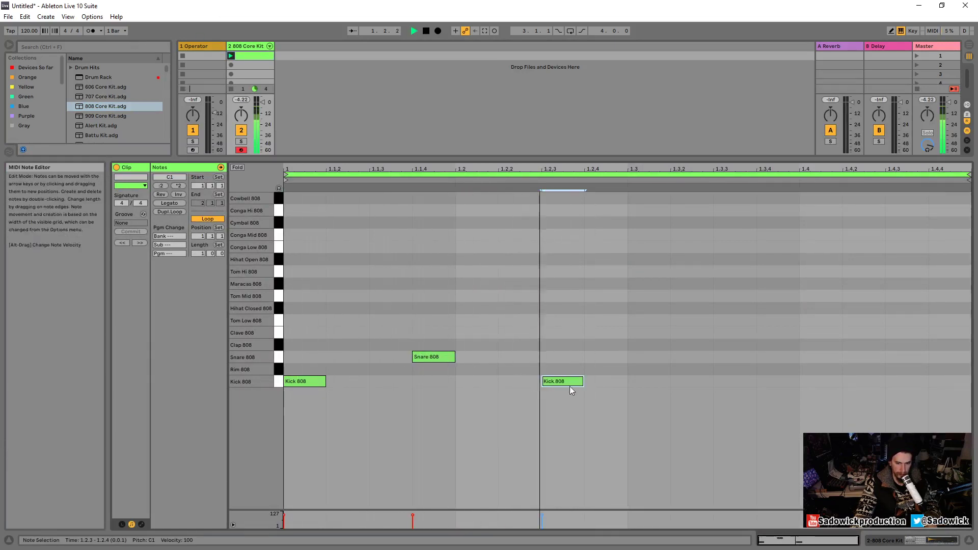
double_click(643, 382)
double_click(807, 357)
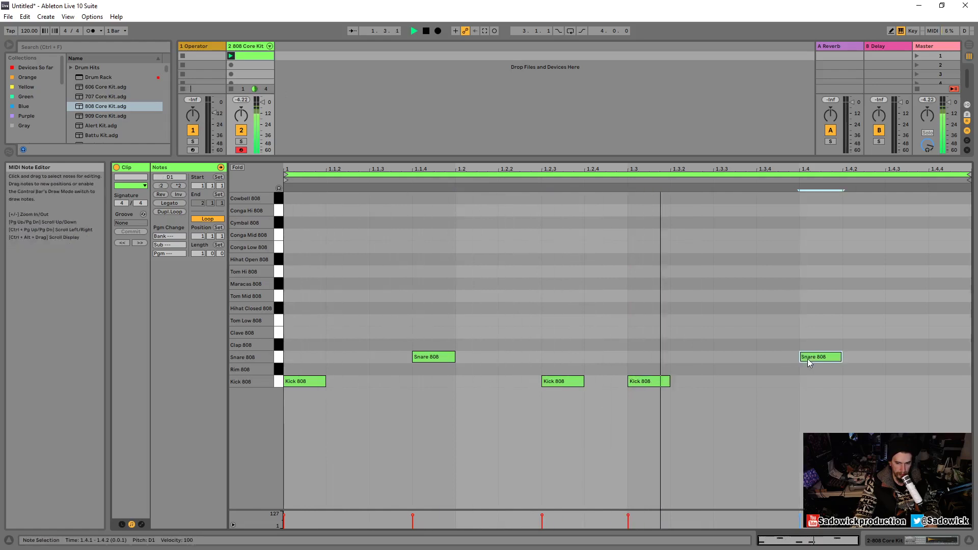
Step: Collapse the 808 Core Kit rack in the device chain and add Redux followed by EQ Eight after it
click(883, 543)
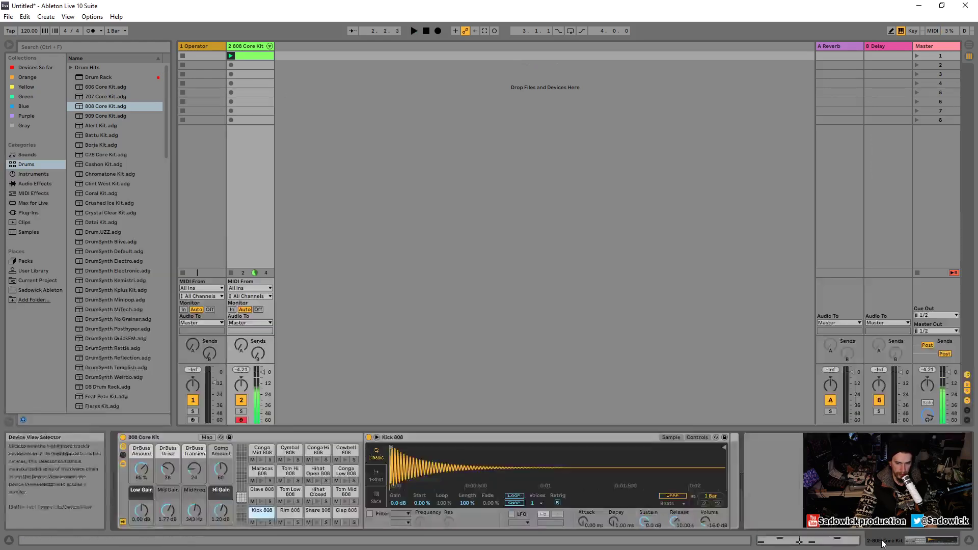
double_click(158, 437)
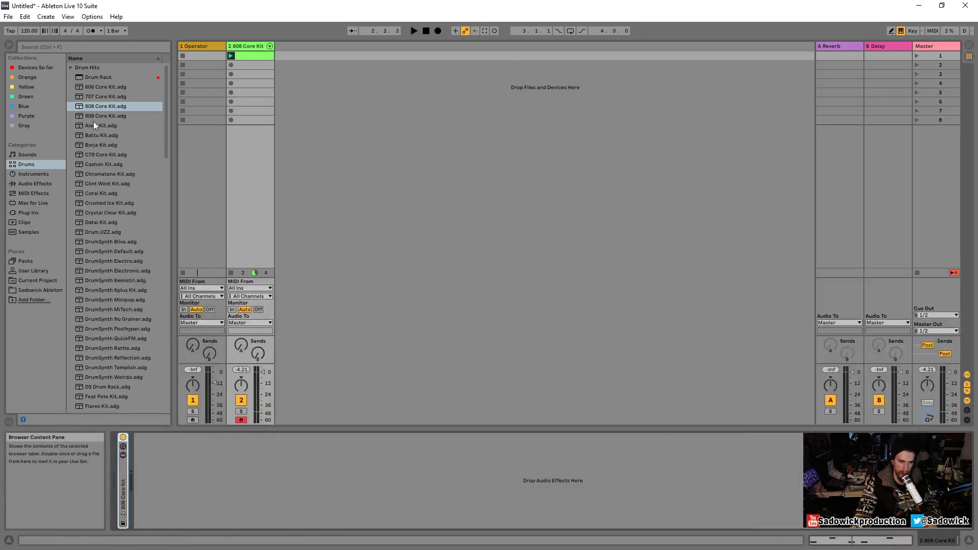
click(29, 173)
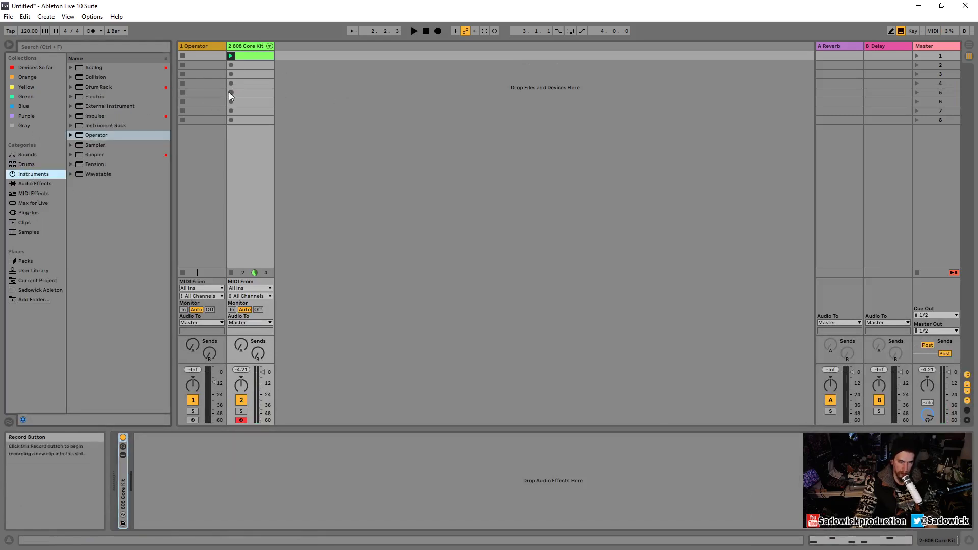
click(32, 184)
drag(90, 329, 185, 475)
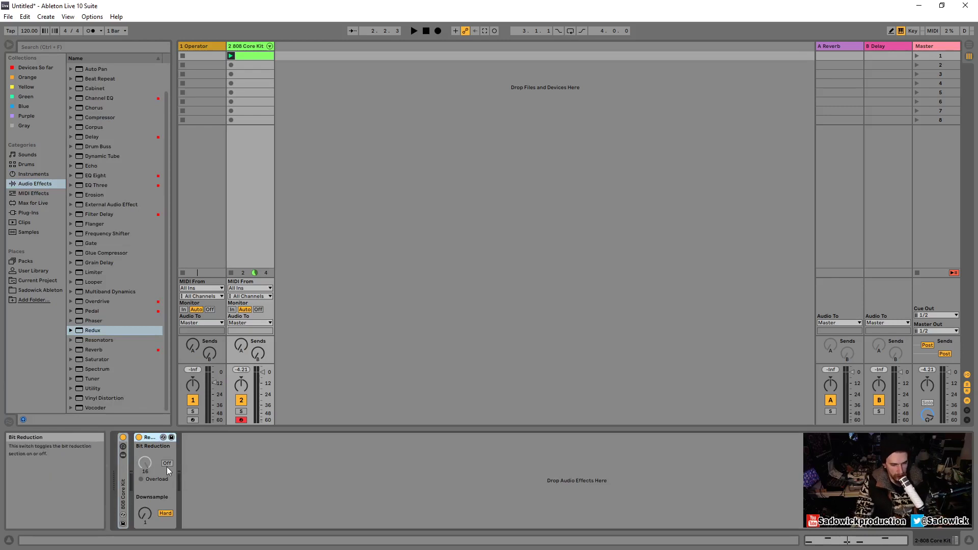
drag(95, 176, 289, 532)
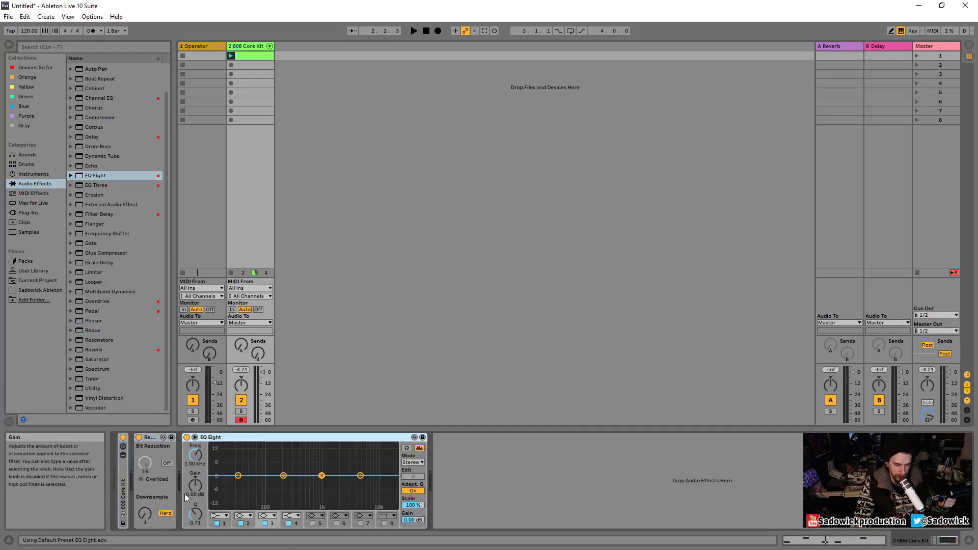
Step: Play the 808 beat while raising Redux's hard Downsample to 16 to hear its effect
key(space)
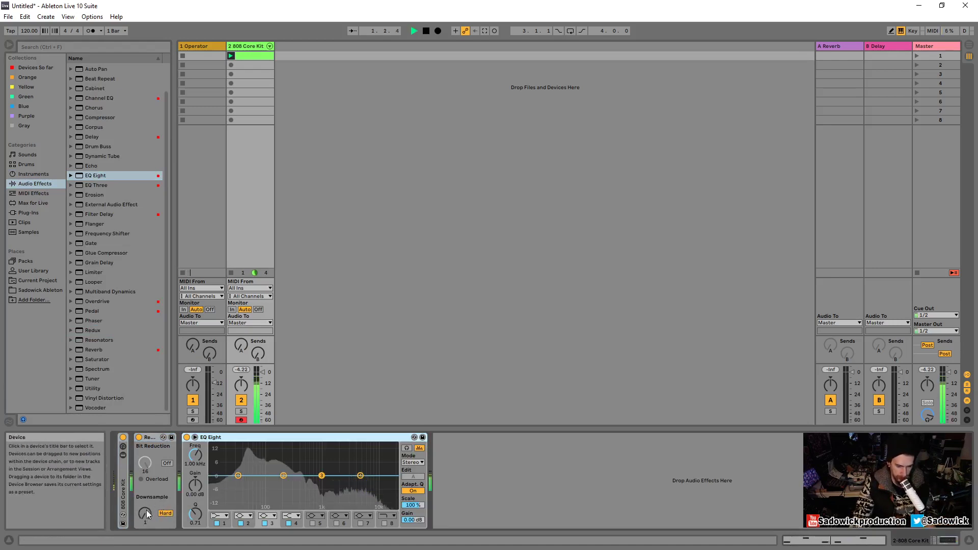
drag(145, 511, 145, 495)
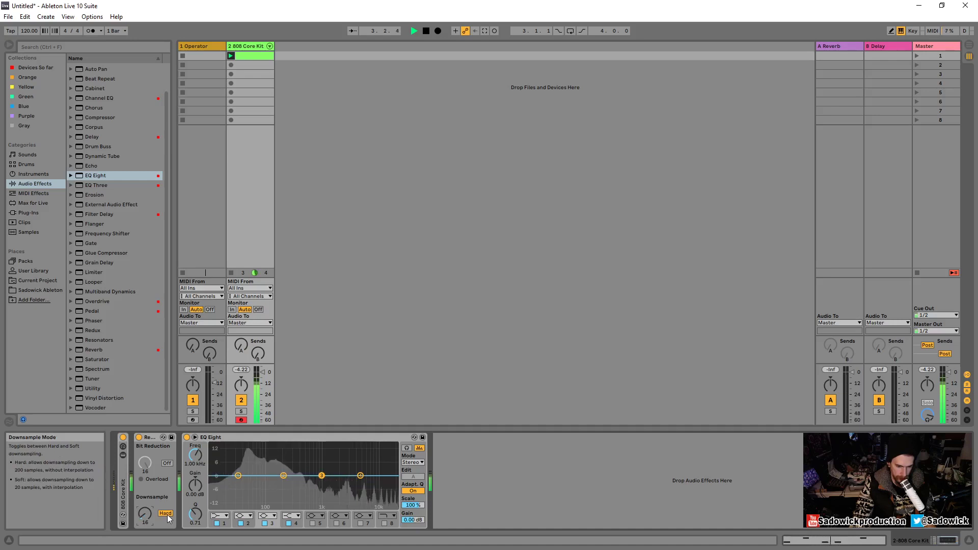
key(space)
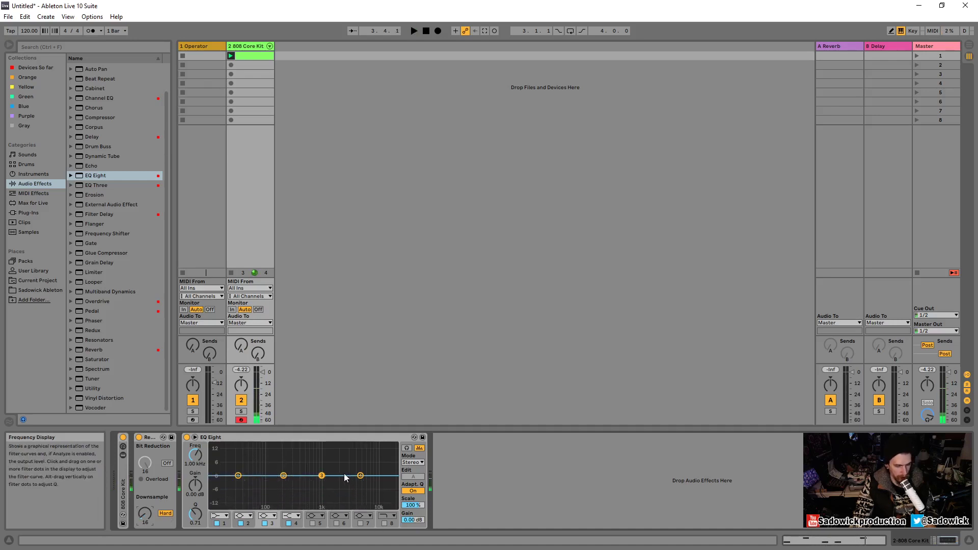
Step: Enable EQ Eight's band 8 high-cut filter and set its frequency to 22.0 kHz during playback
click(384, 523)
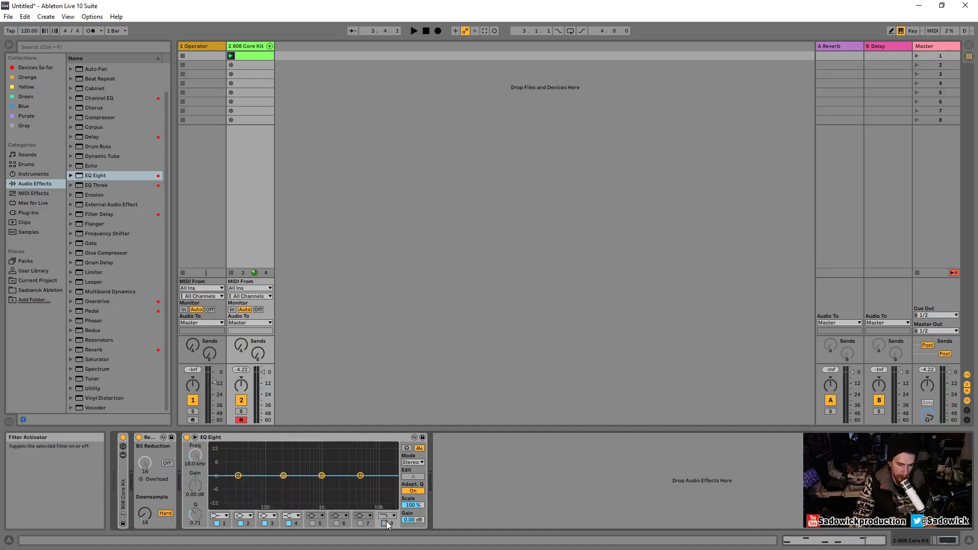
key(space)
drag(315, 486, 395, 487)
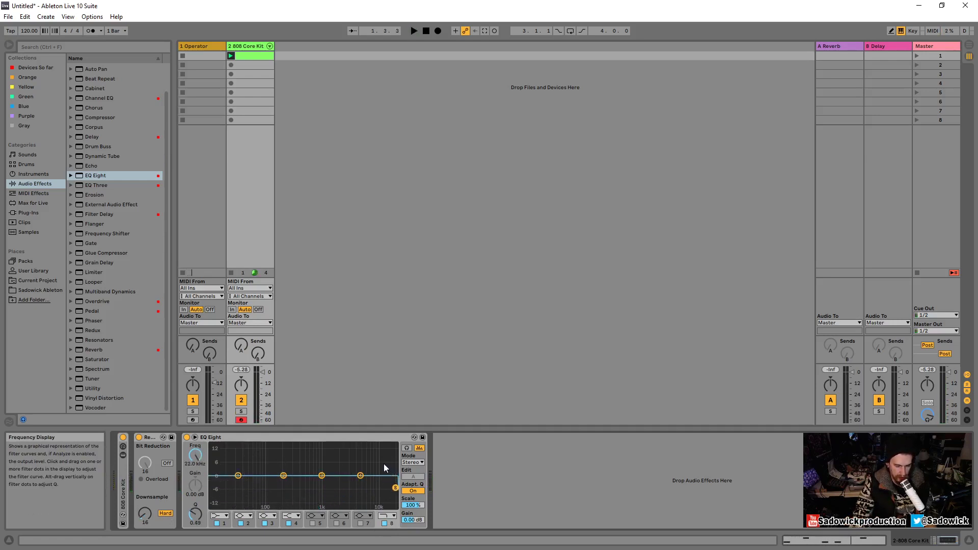
Step: Set Redux's Downsample to 1 while the 808 beat plays, and stop playback
key(space)
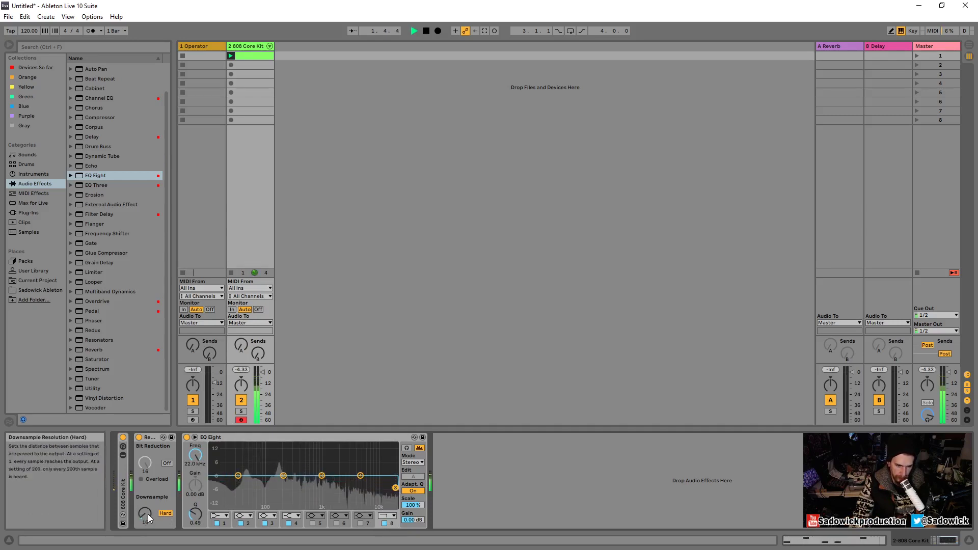
drag(147, 514, 148, 529)
key(space)
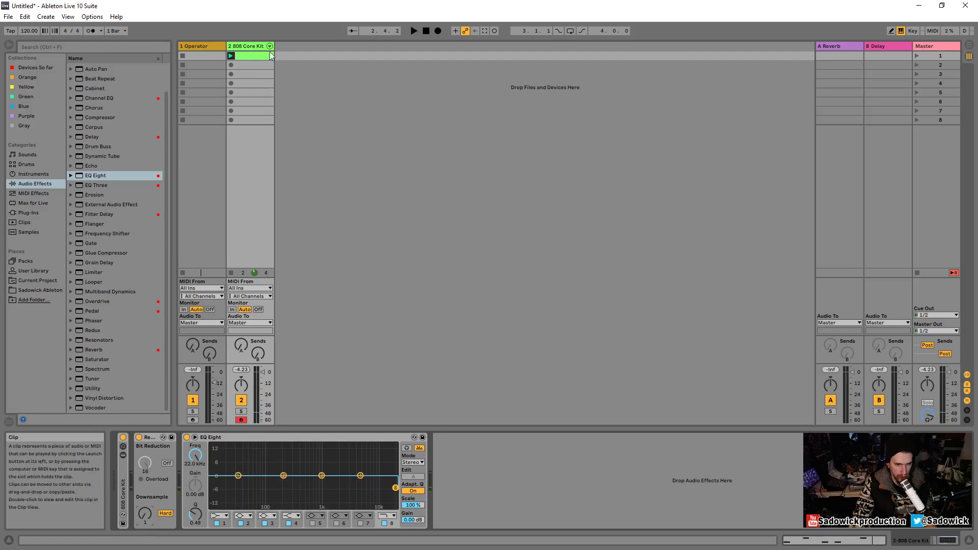
Step: Load the 707 Core Kit onto another new track and create an empty clip in its first slot
click(26, 165)
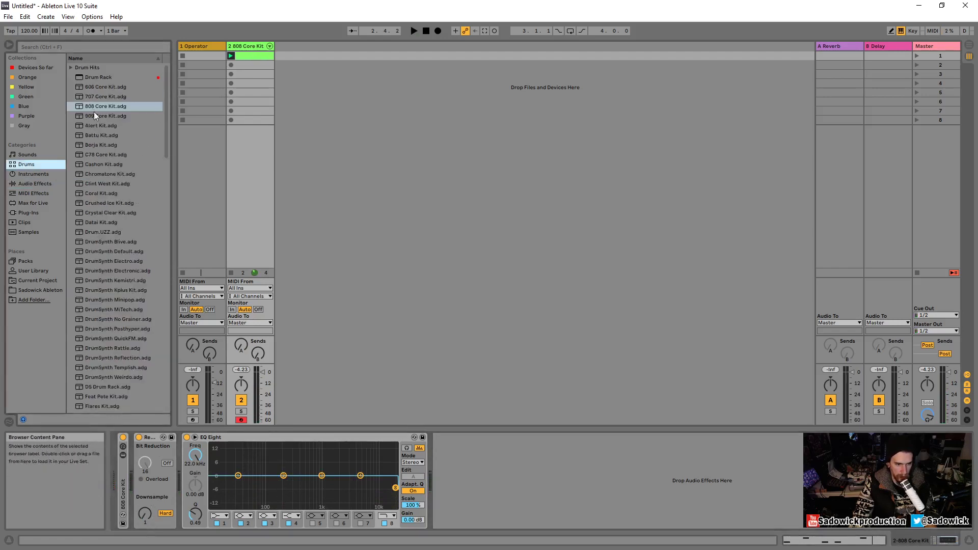
click(93, 96)
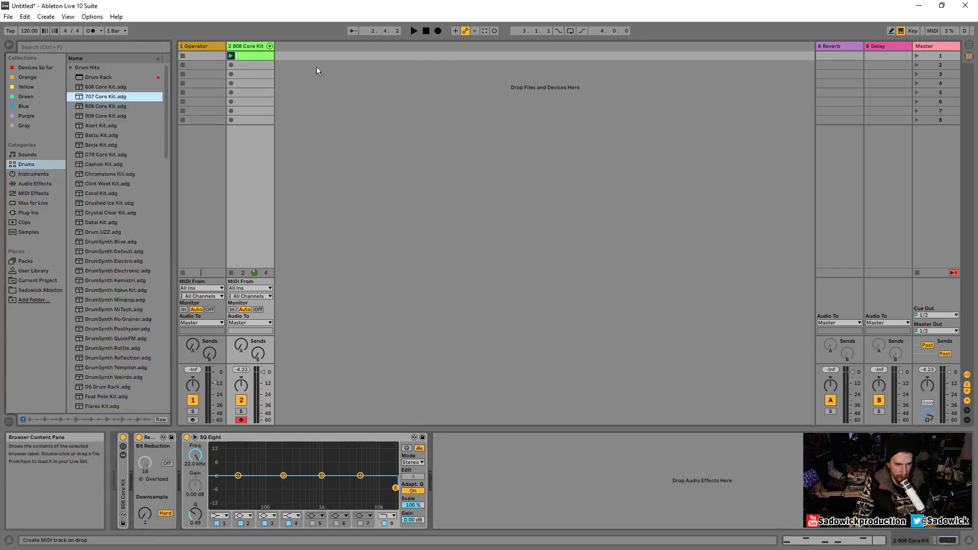
drag(301, 54, 301, 54)
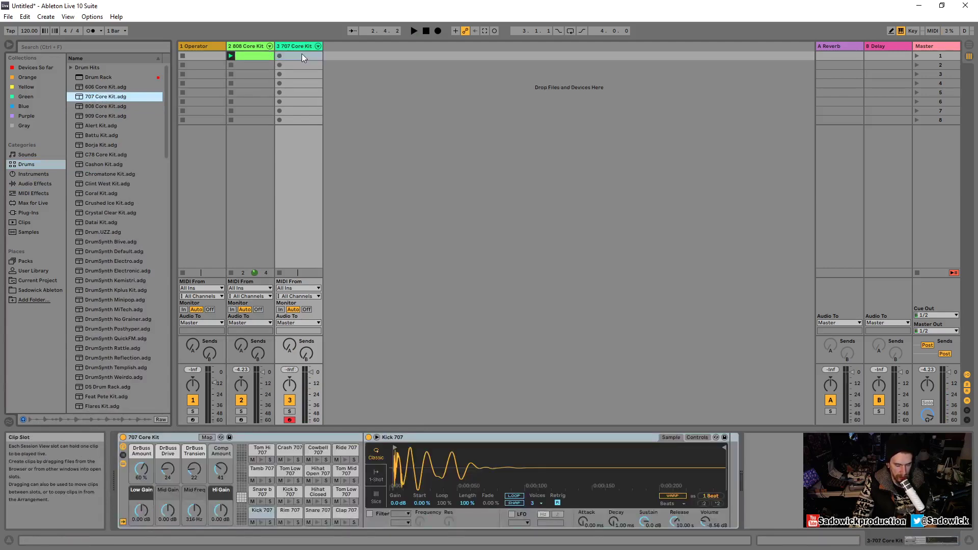
double_click(301, 55)
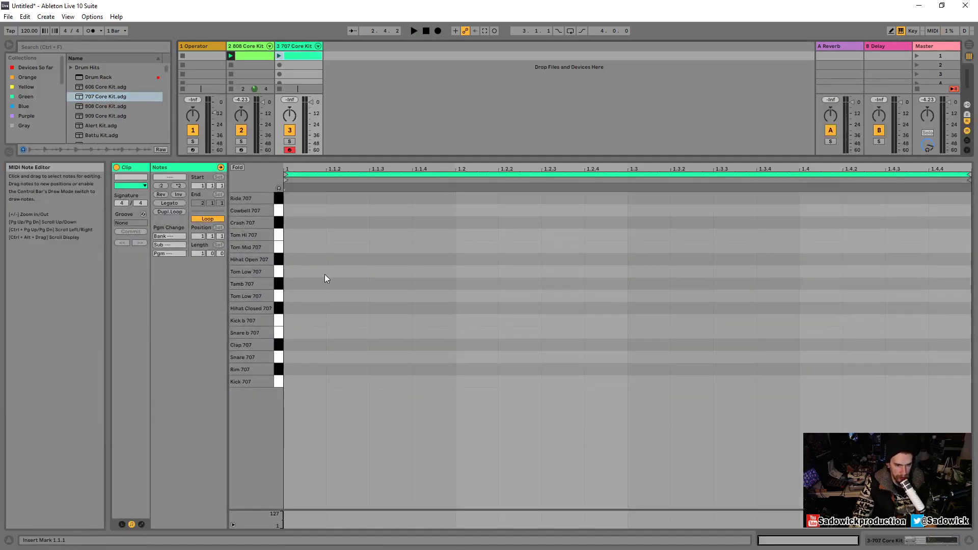
Step: Launch the 707 clip and fill its first beat with four consecutive closed hi-hat sixteenth notes
double_click(390, 262)
key(space)
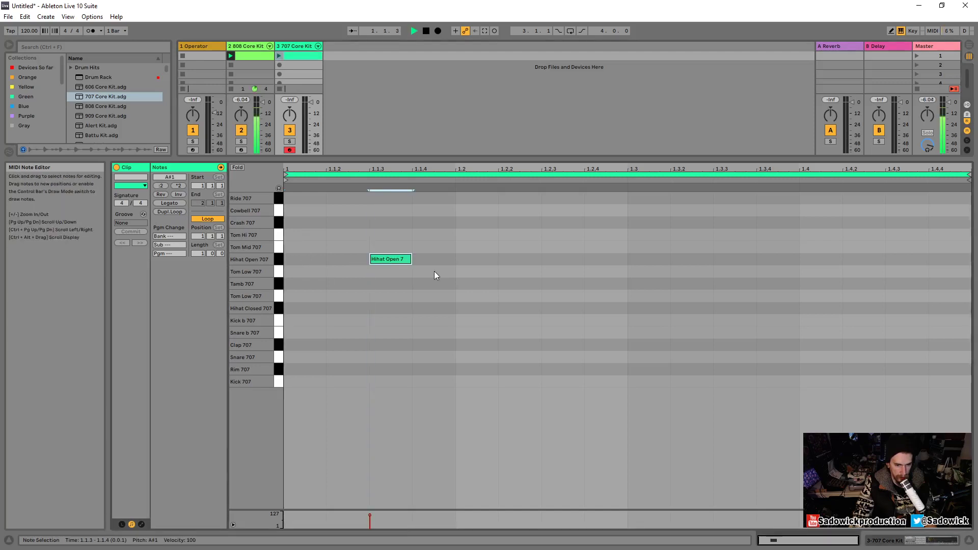
click(280, 59)
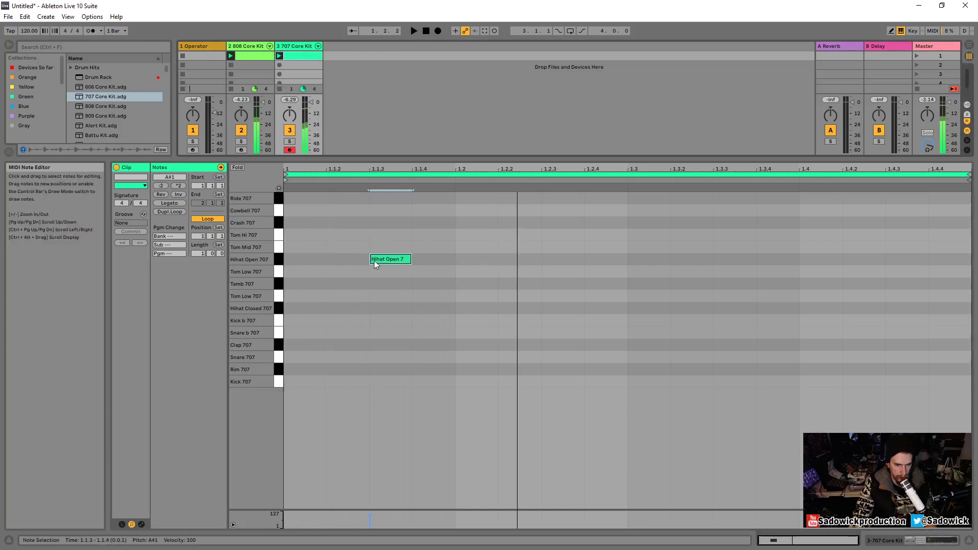
drag(386, 261, 298, 312)
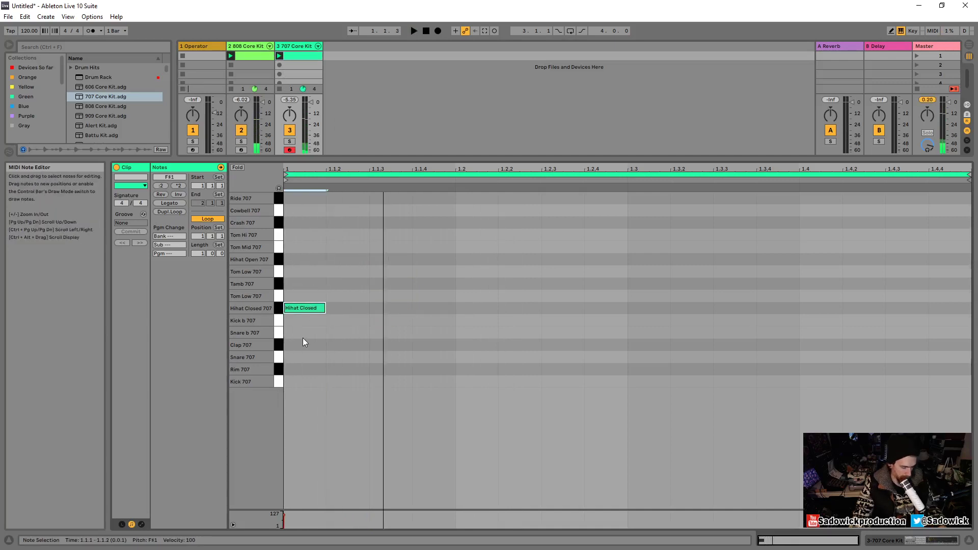
key(ctrl+d)
key(ctrl+d)
key(ctrl+d)
click(303, 290)
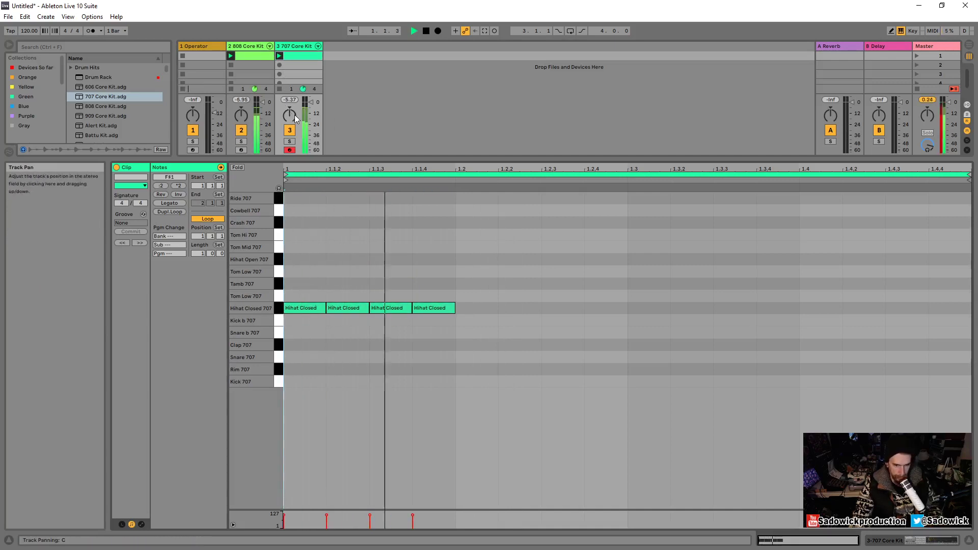
Step: Lower the 707 Core Kit track's volume and solo the track during playback
key(space)
drag(309, 102, 308, 114)
key(space)
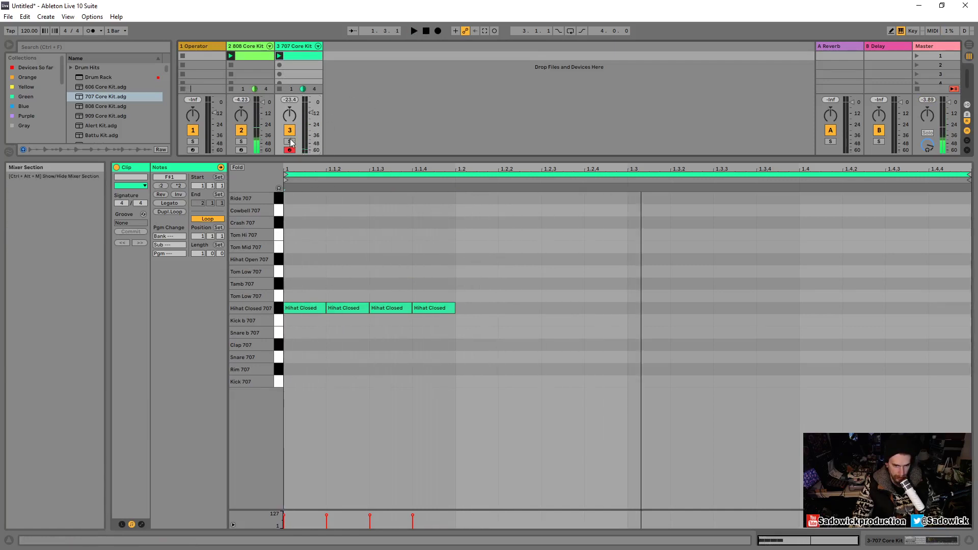
click(290, 141)
key(space)
Step: Duplicate the four closed hi-hat notes three times to fill the whole bar
drag(302, 286, 438, 338)
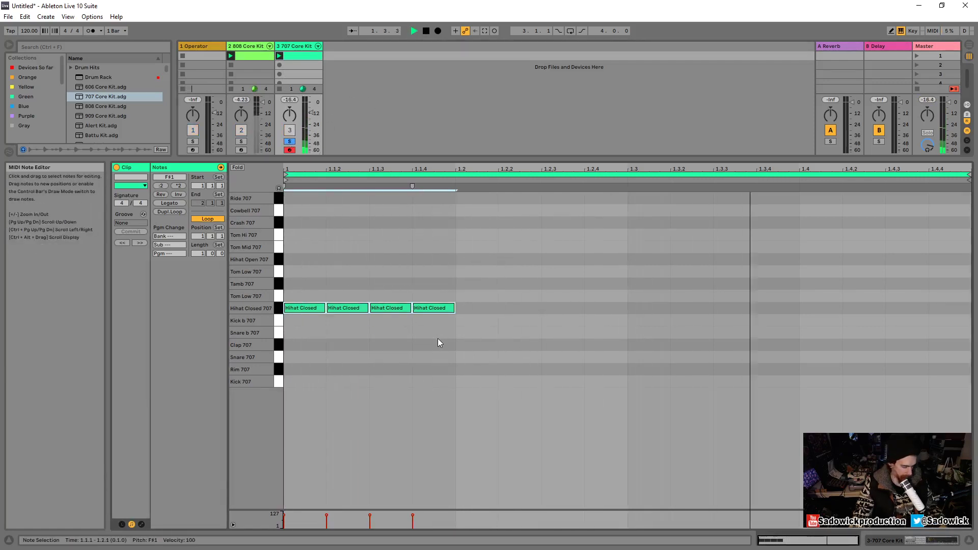
key(ctrl+d)
key(ctrl+d)
key(ctrl+d)
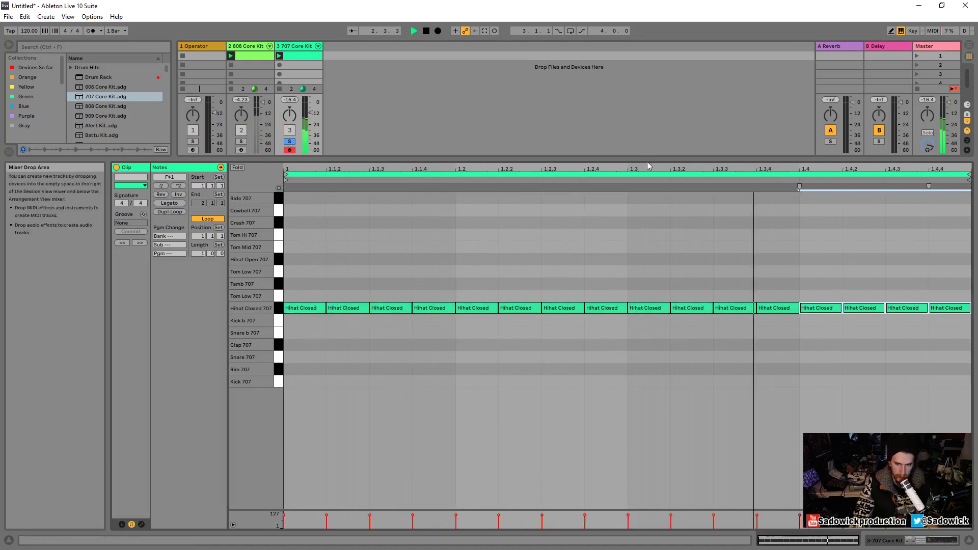
Step: Stop playback and add Redux after the 707 Core Kit in its device chain, with the kit rack collapsed
key(space)
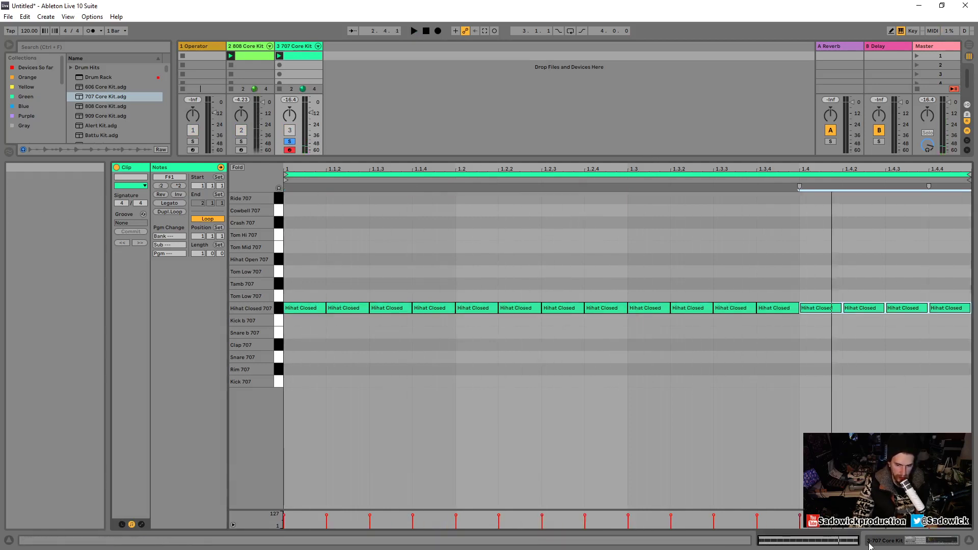
click(869, 545)
double_click(153, 439)
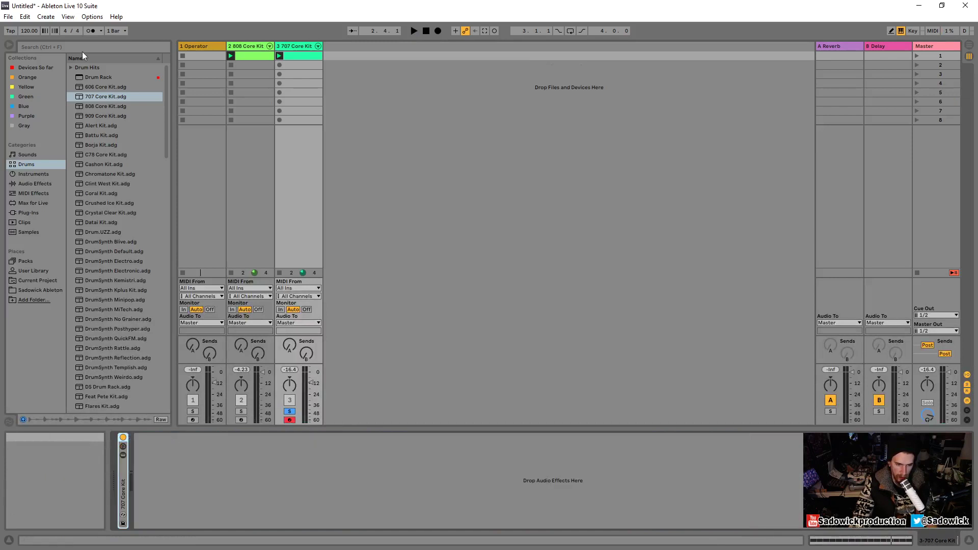
click(31, 184)
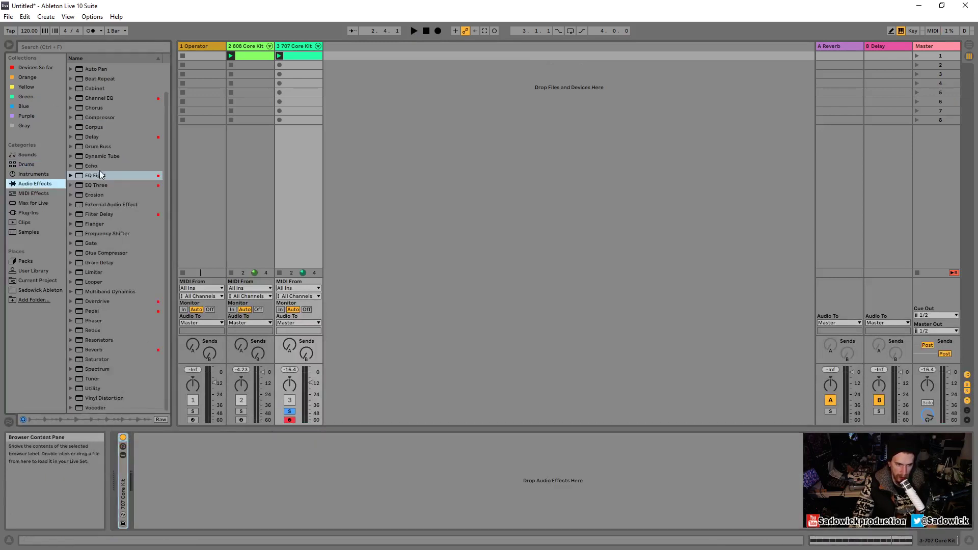
drag(103, 330, 188, 455)
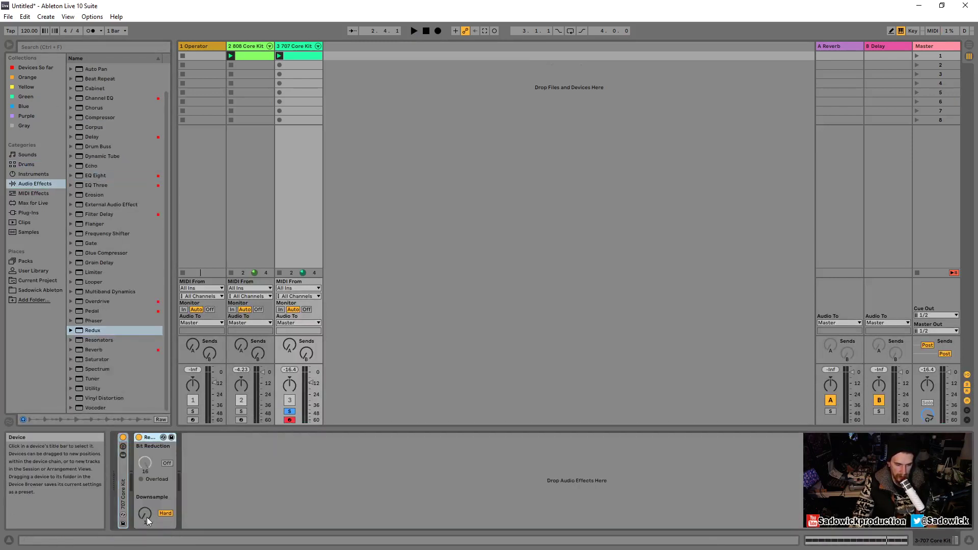
Step: Switch Redux's Downsample to Soft and adjust it to 4.62 while auditioning the hi-hats
click(163, 512)
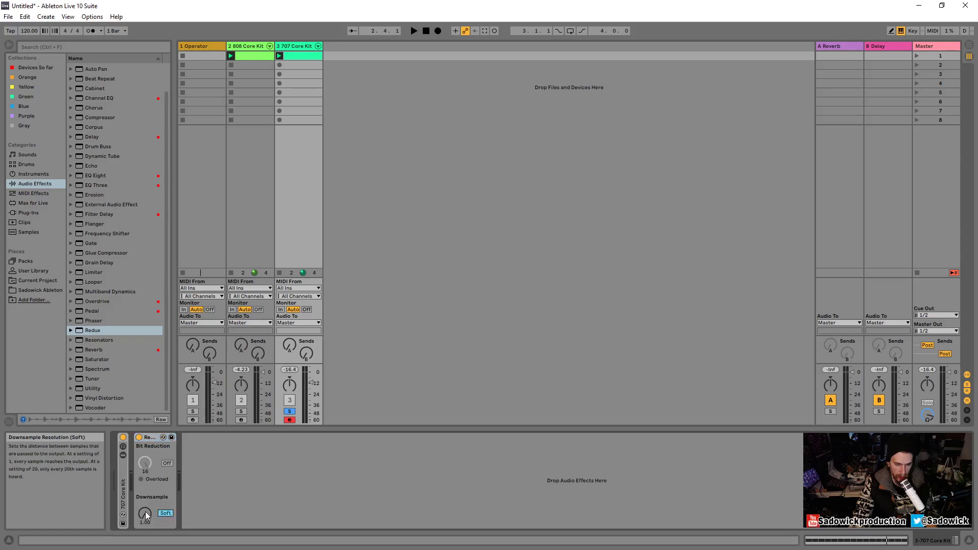
drag(145, 511, 145, 494)
key(space)
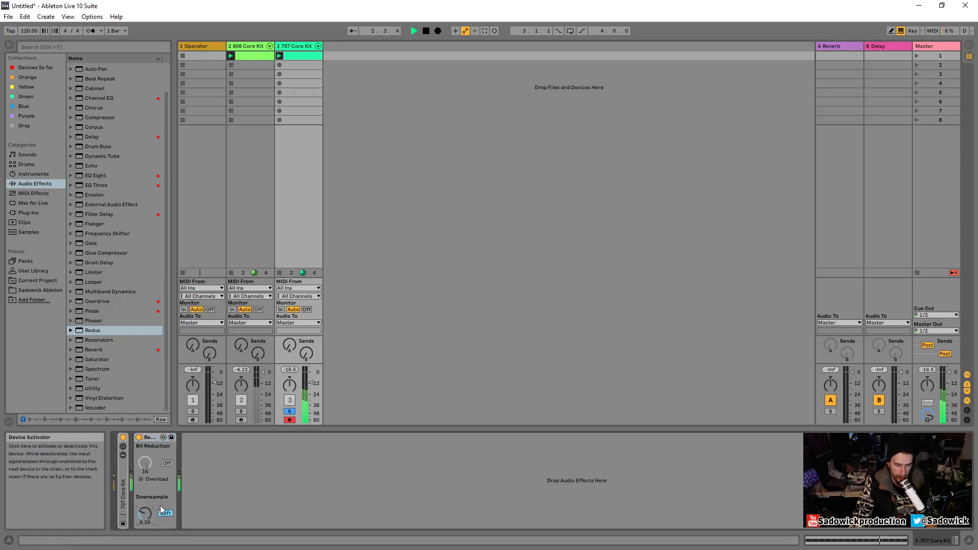
drag(145, 513, 145, 509)
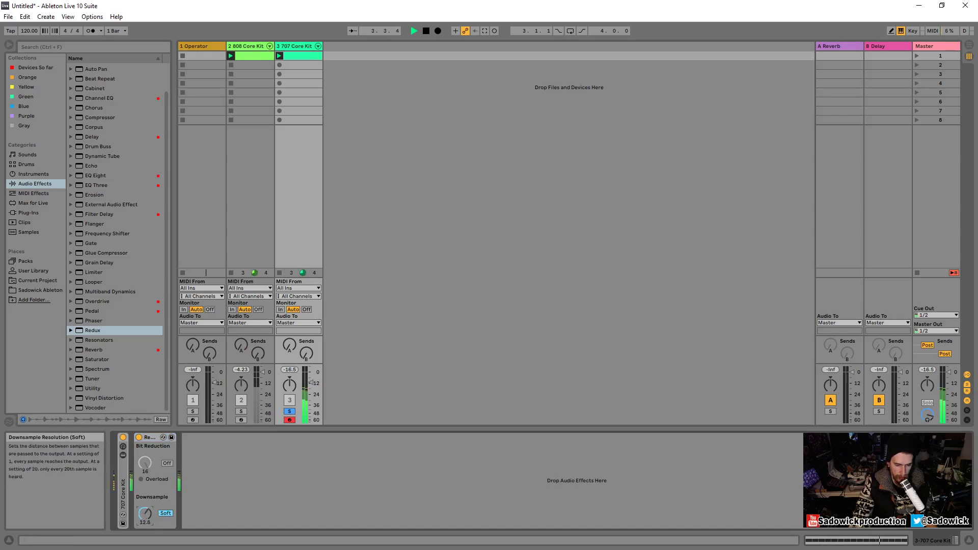
key(space)
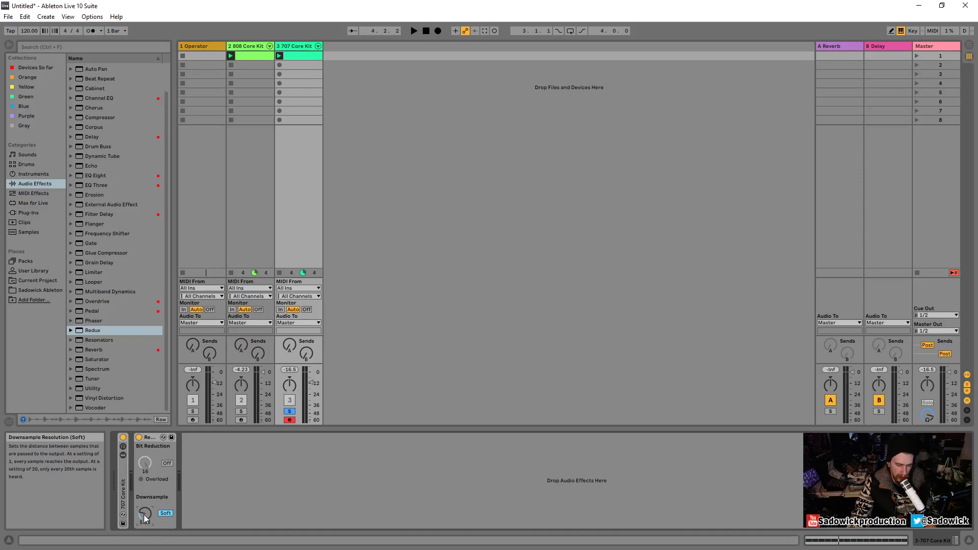
key(space)
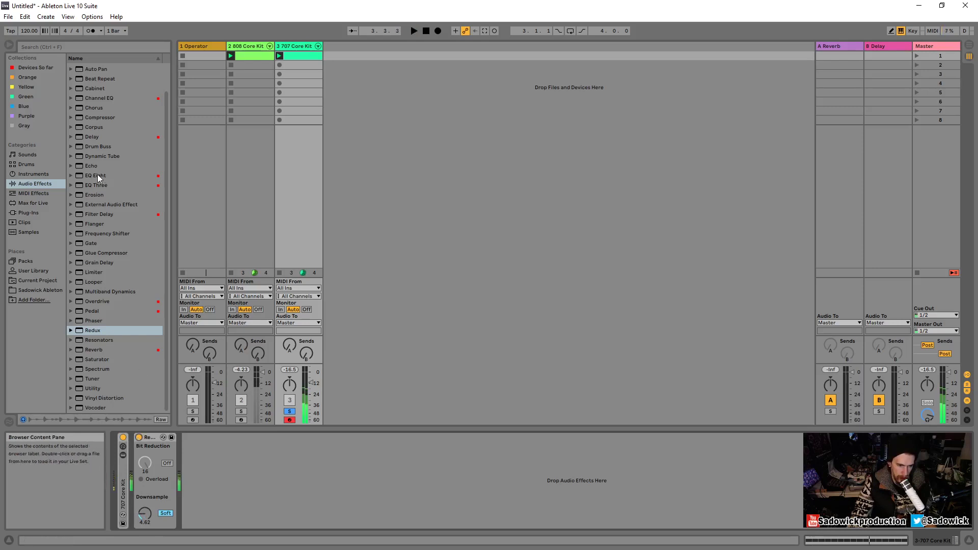
Step: Add EQ Eight after Redux, dip band 3 around 1 kHz and enable the band 8 high cut at about 8.80 kHz
drag(96, 175, 252, 466)
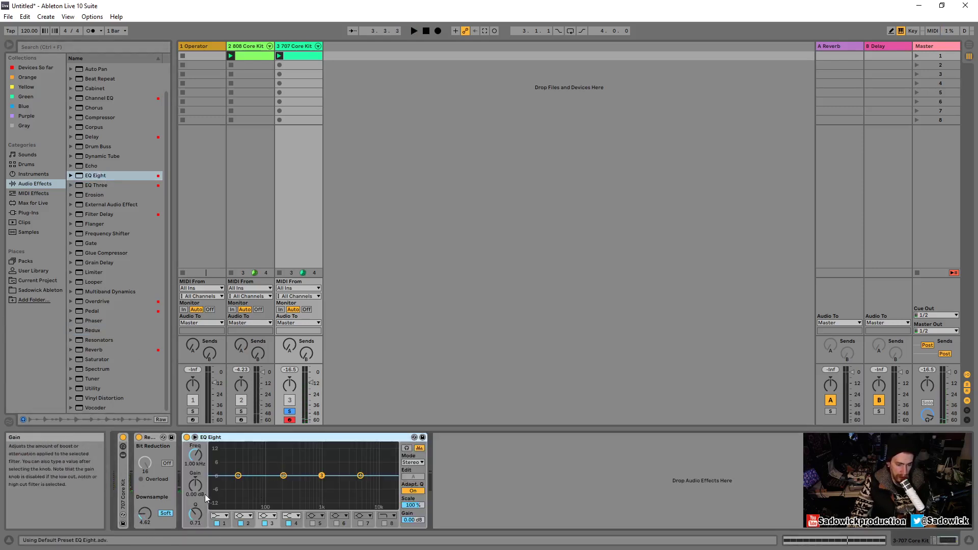
mouse_move(321, 475)
mouse_down()
mouse_move(321, 485)
mouse_move(365, 484)
mouse_up()
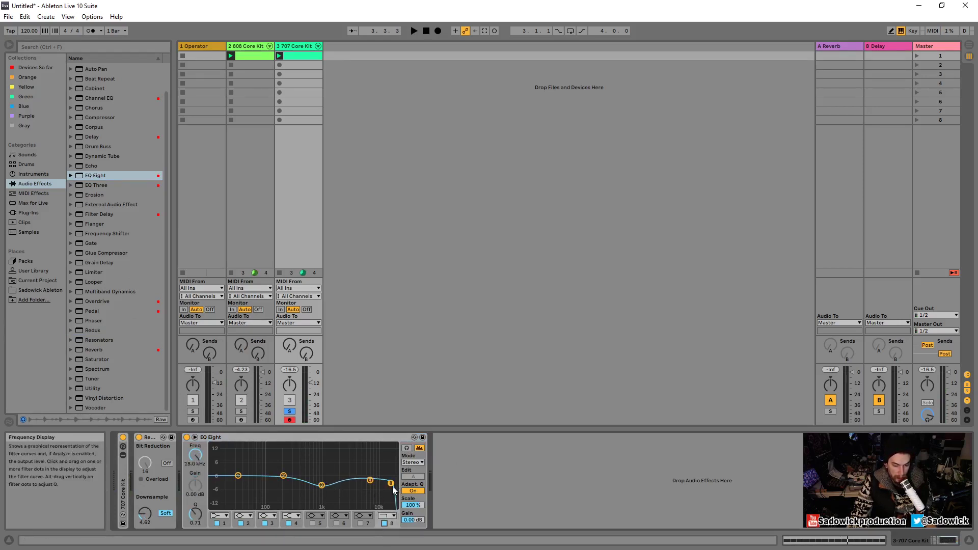
click(384, 523)
key(space)
drag(387, 484, 374, 481)
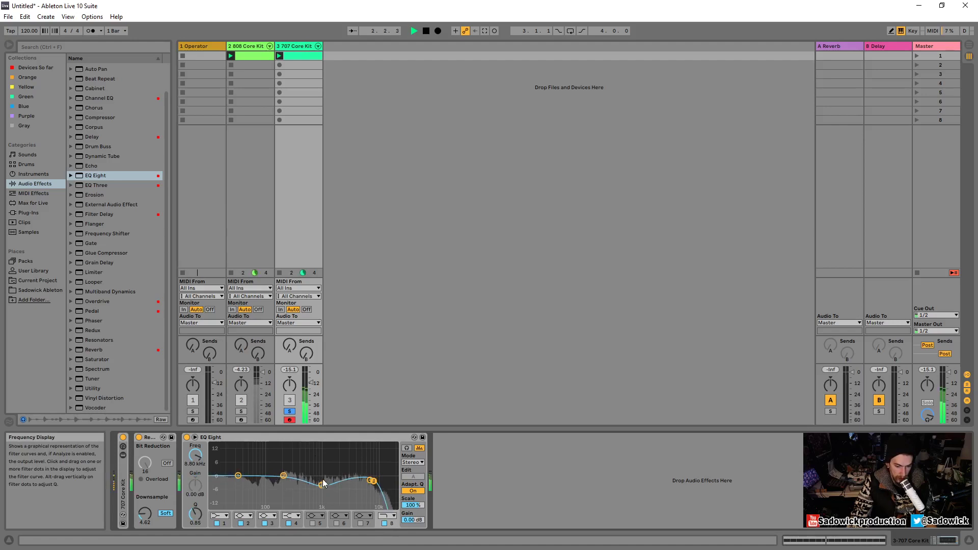
Step: Unsolo the 707 Core Kit, play it together with the selected 808 Core Kit track, and mute the 707 track
click(289, 411)
key(space)
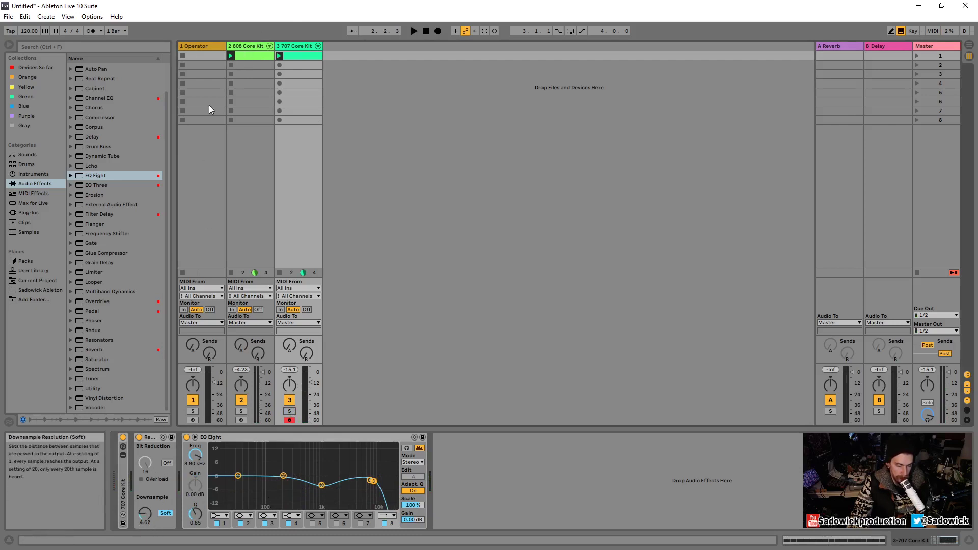
click(251, 45)
key(space)
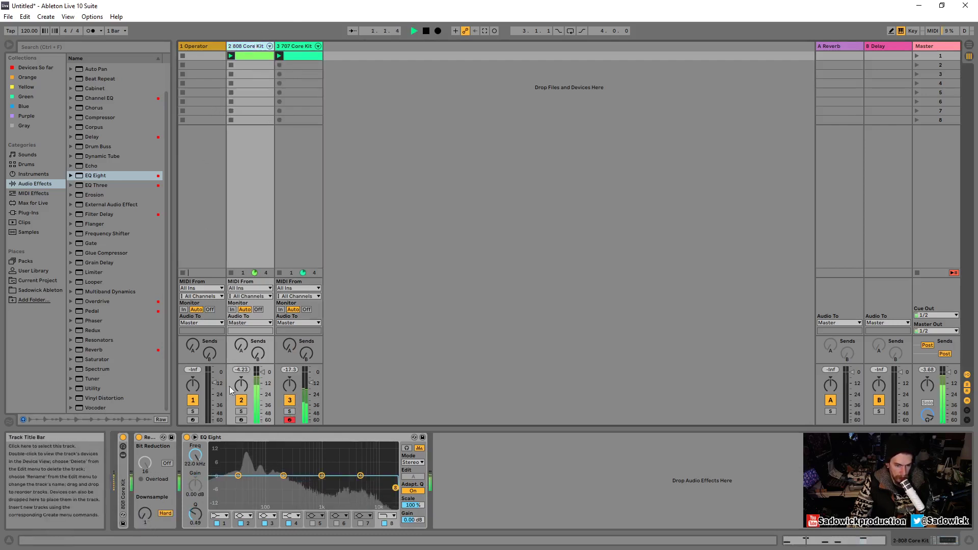
click(289, 401)
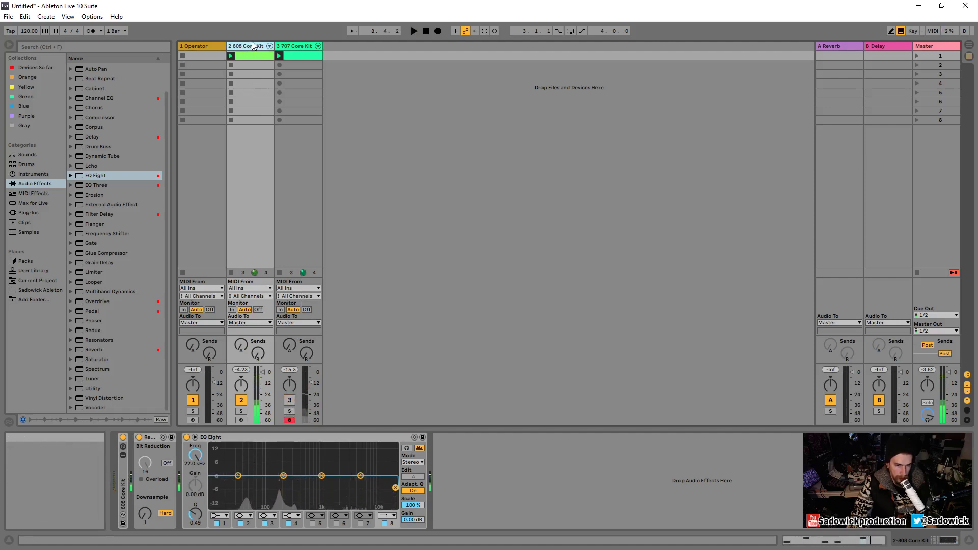
Step: Solo the Kick 808 pad inside the 808 Core Kit rack and collapse the rack
double_click(123, 492)
click(269, 522)
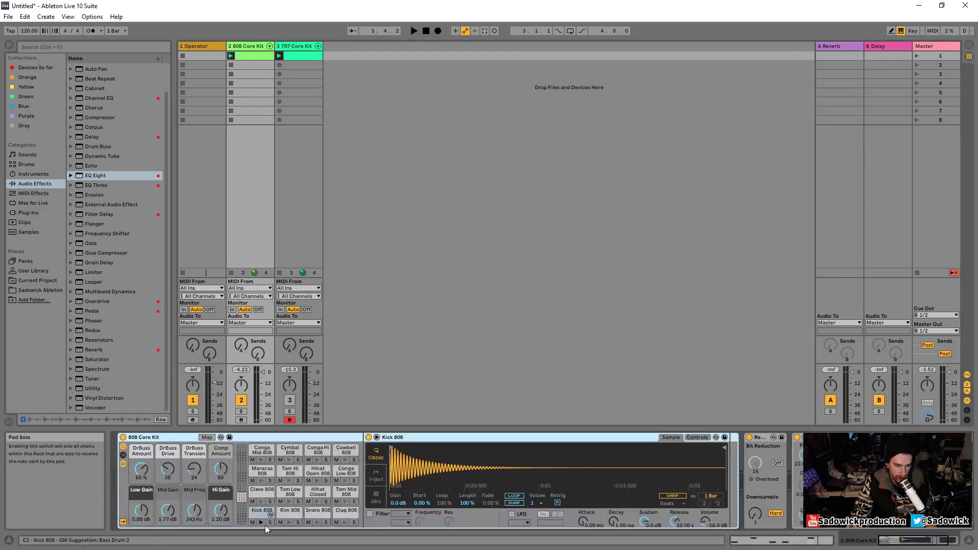
double_click(182, 436)
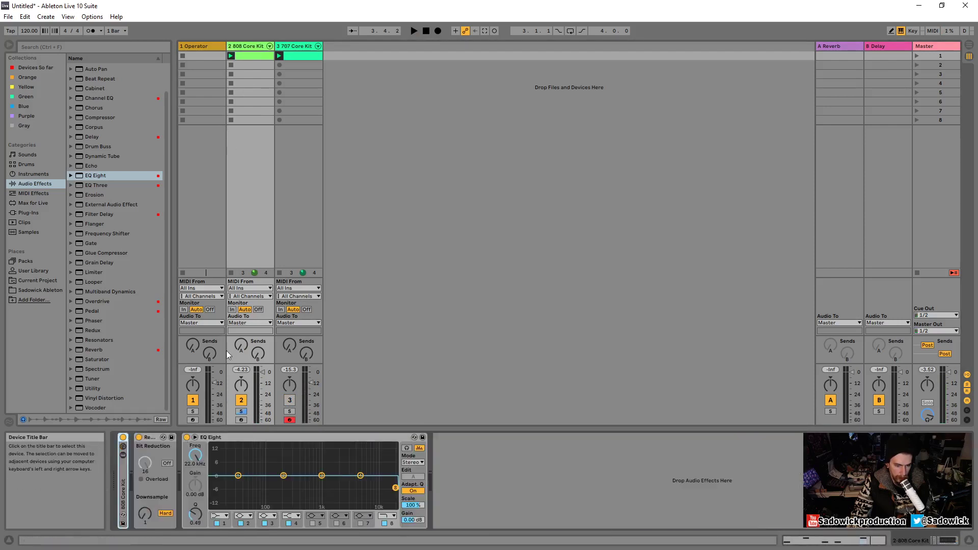
click(234, 47)
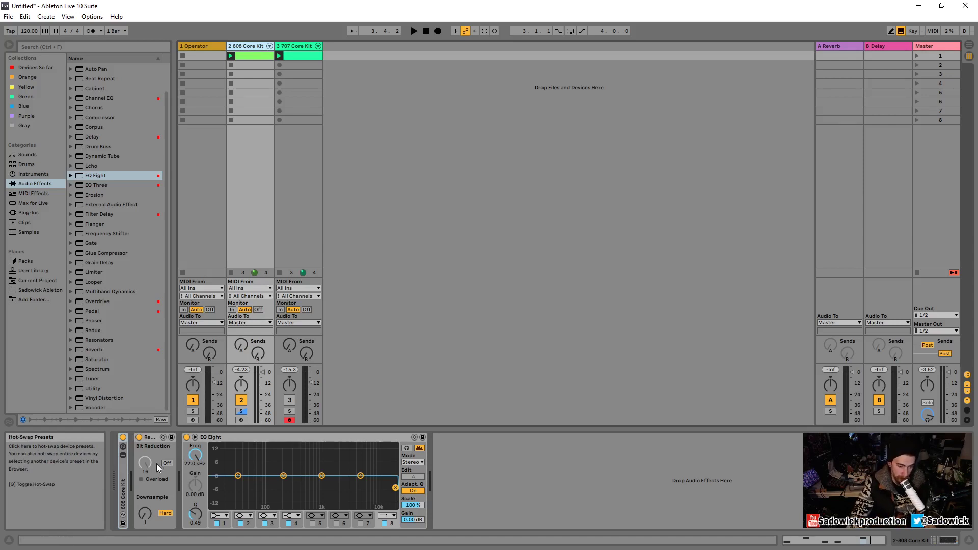
Step: Turn on Redux's Bit Reduction on the 808 track at 12 bits and play the soloed kick
mouse_move(146, 462)
mouse_down()
mouse_move(146, 471)
mouse_move(145, 460)
mouse_up()
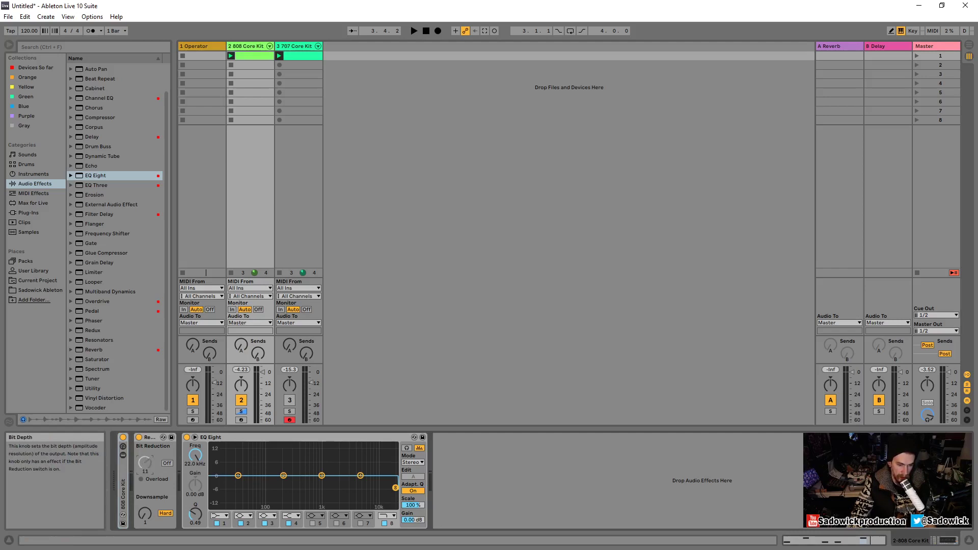
click(166, 463)
key(space)
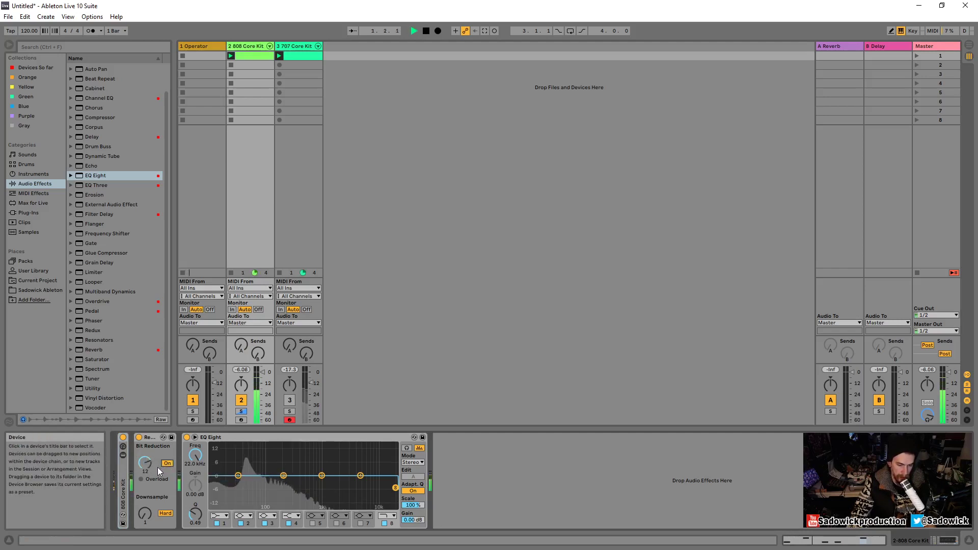
key(space)
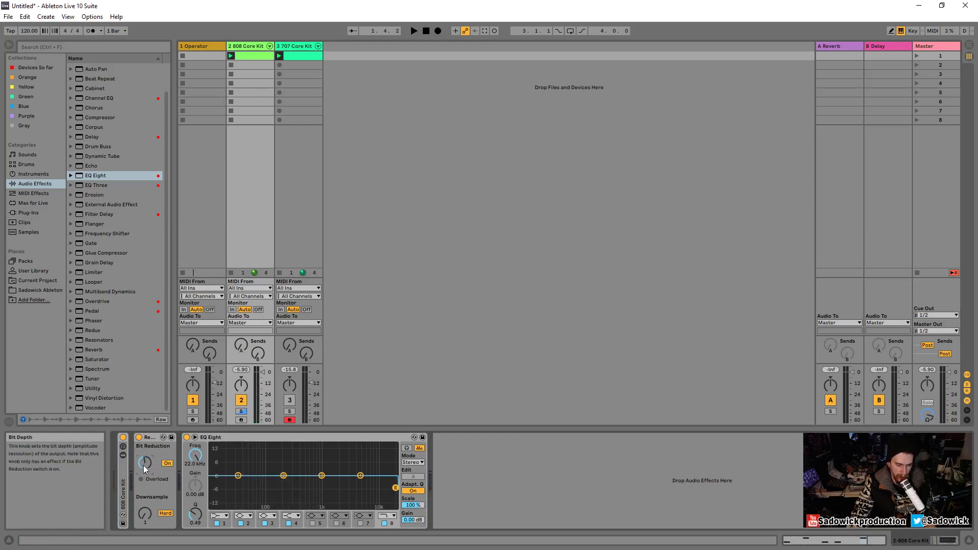
Step: Compare the soloed kick at Redux bit depths between 6 and 9, settling on 8
key(space)
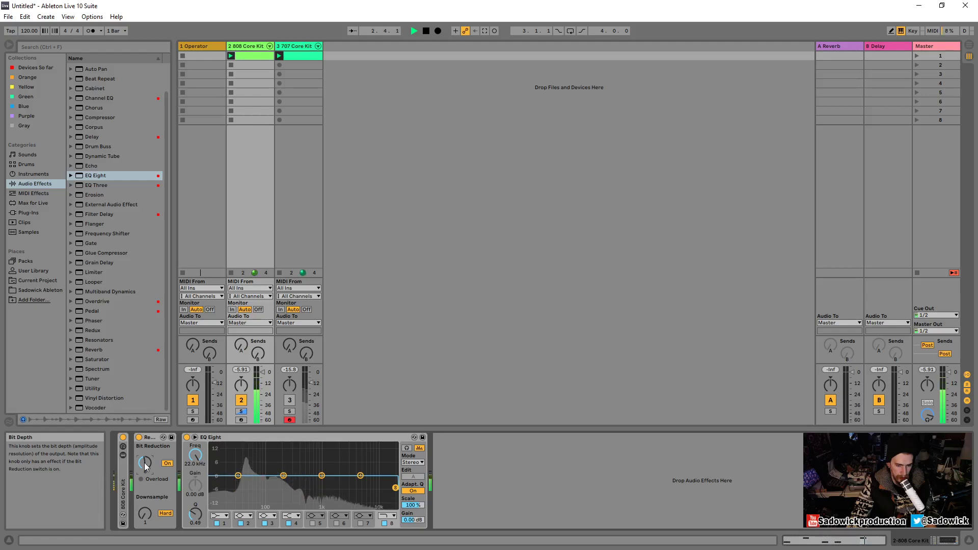
key(space)
click(145, 463)
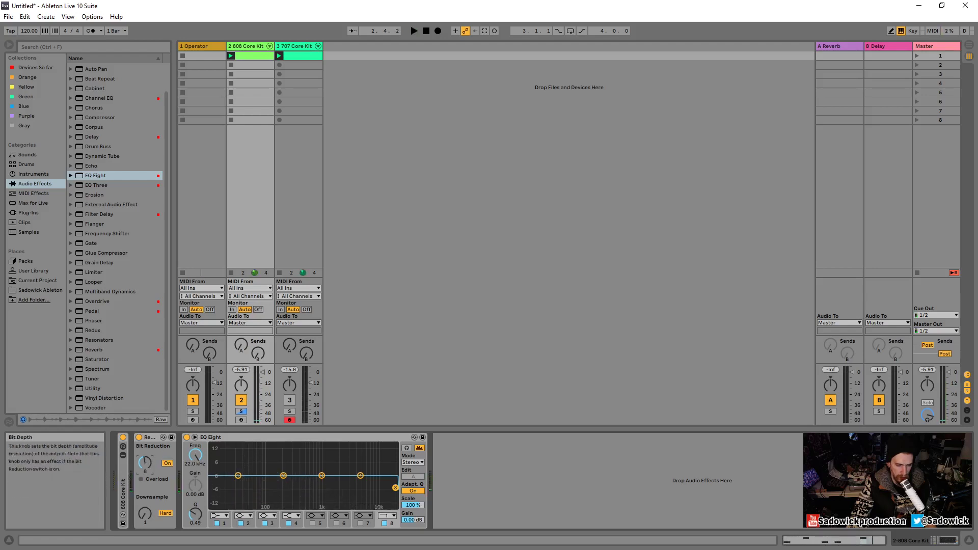
key(space)
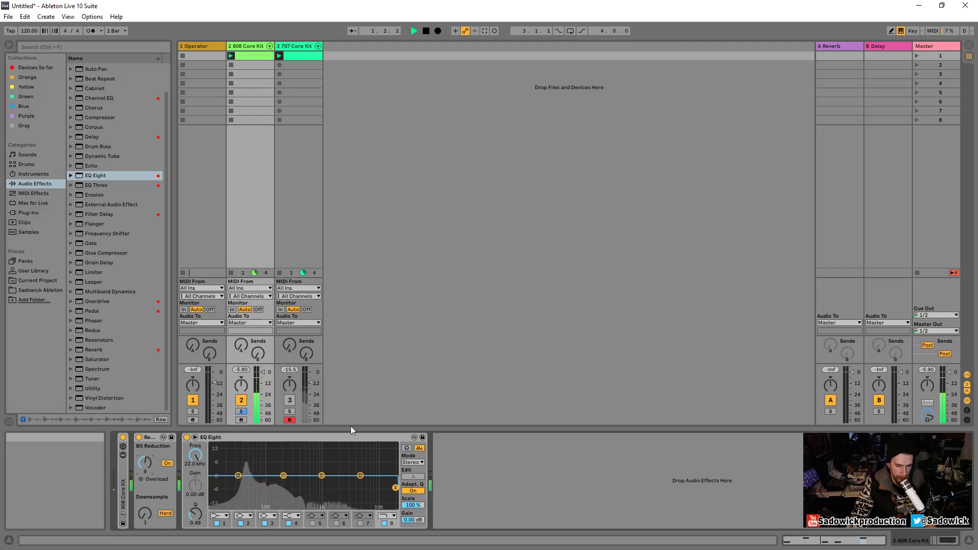
click(144, 466)
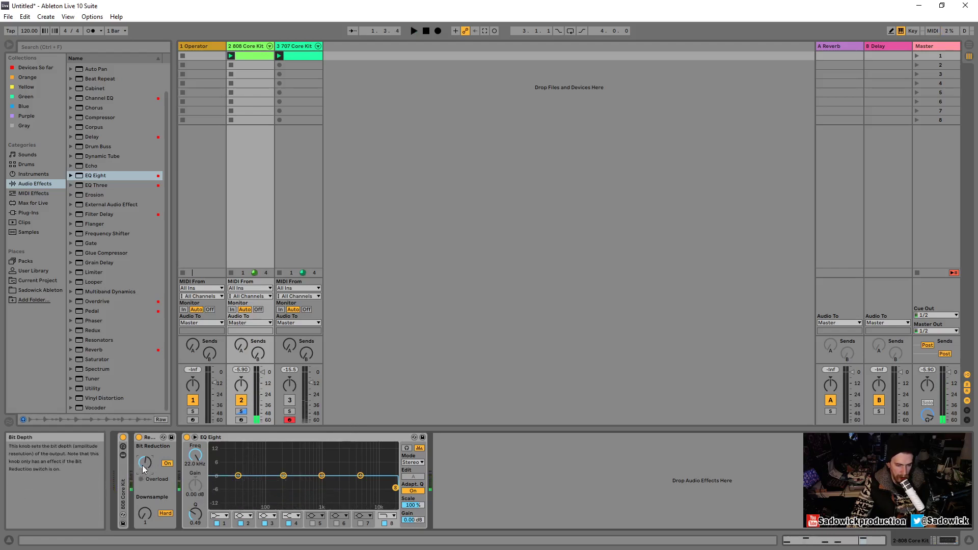
key(space)
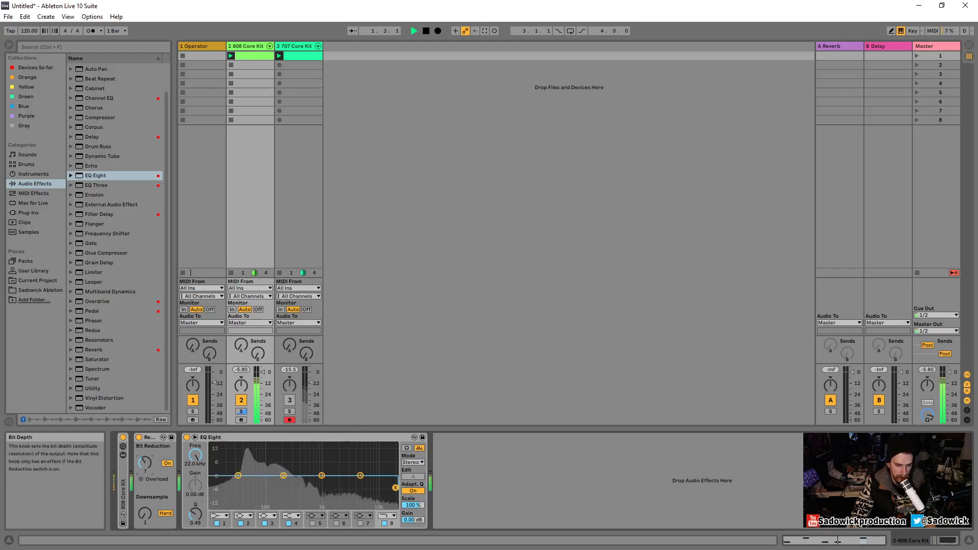
Step: Make EQ Eight's band 8 a steeper high cut with a lower cutoff, and dip band 3 at about 1.14 kHz
mouse_move(395, 487)
mouse_down()
mouse_move(319, 482)
mouse_move(390, 476)
mouse_up()
click(387, 515)
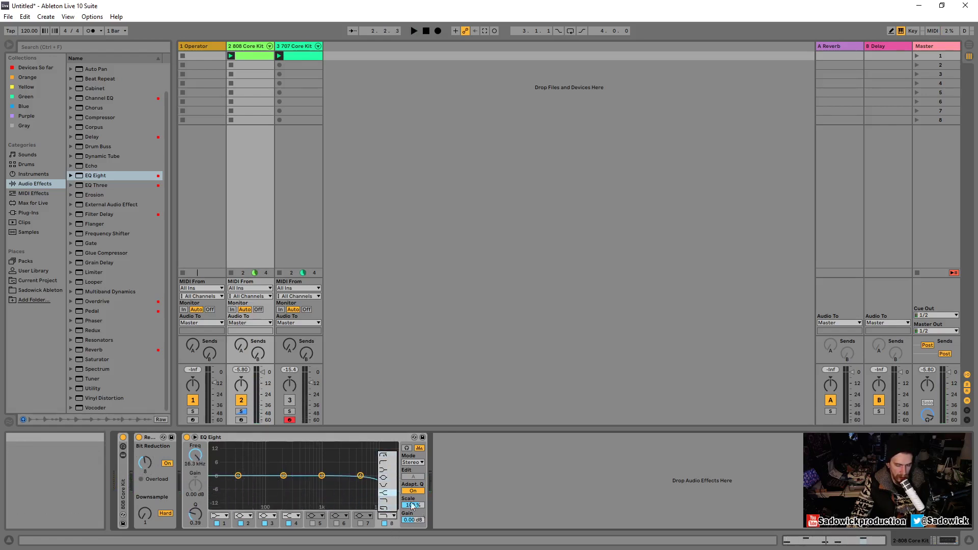
click(385, 509)
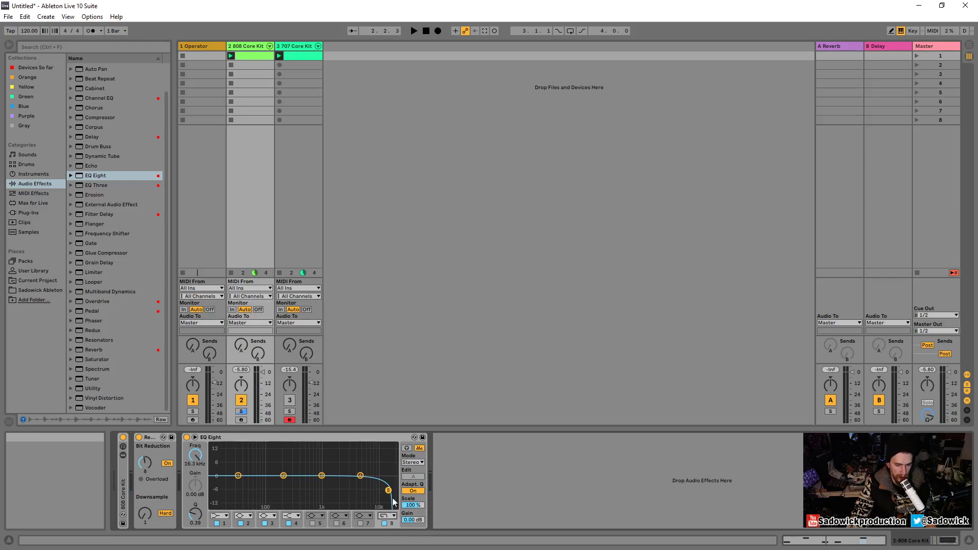
drag(390, 475, 324, 483)
key(space)
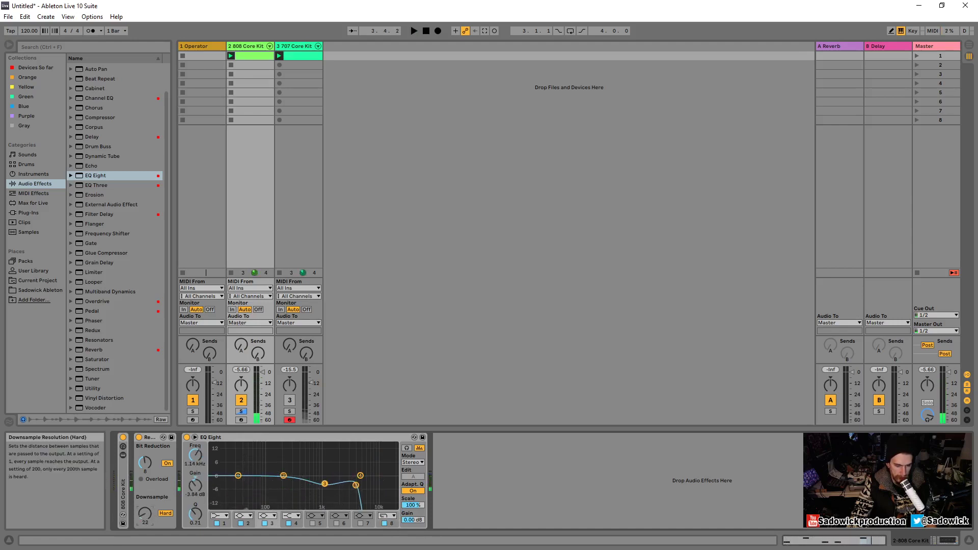
Step: Set Redux's hard Downsample to 18, then unsolo the Kick 808 pad and play the full 808 beat
drag(145, 514, 145, 506)
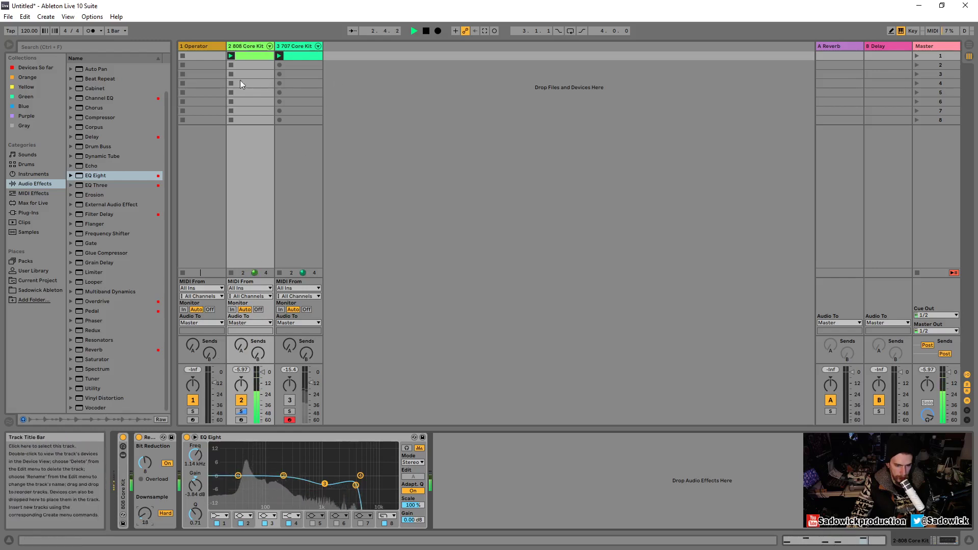
double_click(123, 489)
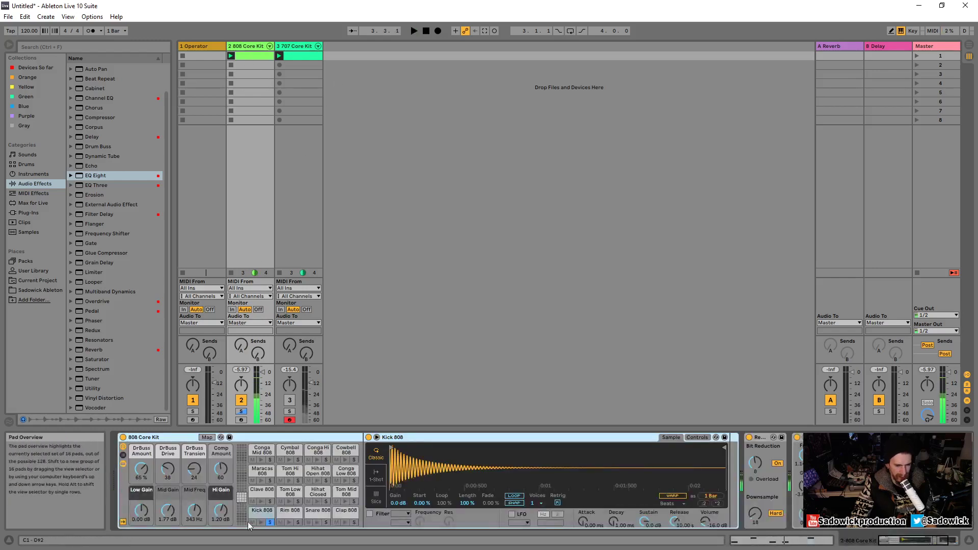
click(269, 521)
key(space)
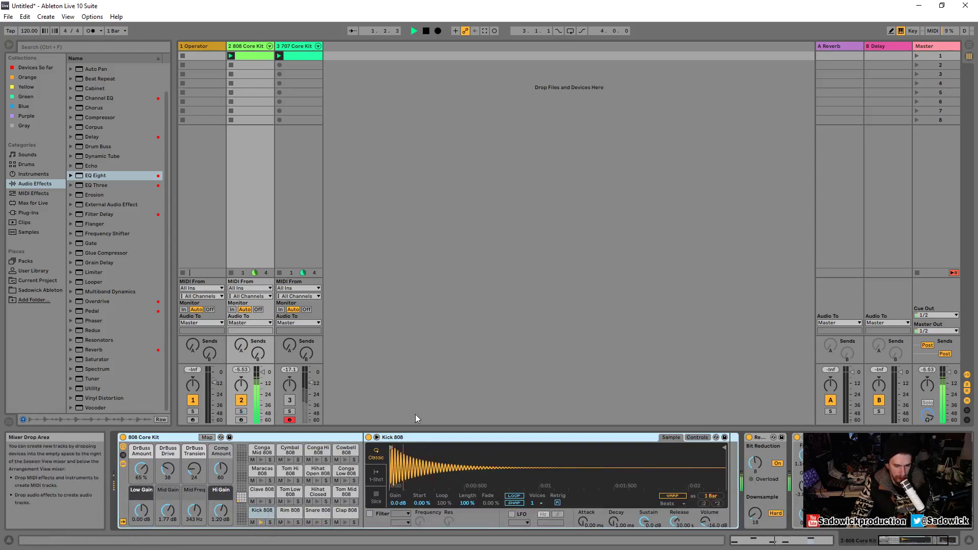
Step: Solo the Snare 808 pad, collapse the 808 rack and raise EQ Eight's high cut to 22.0 kHz
click(248, 46)
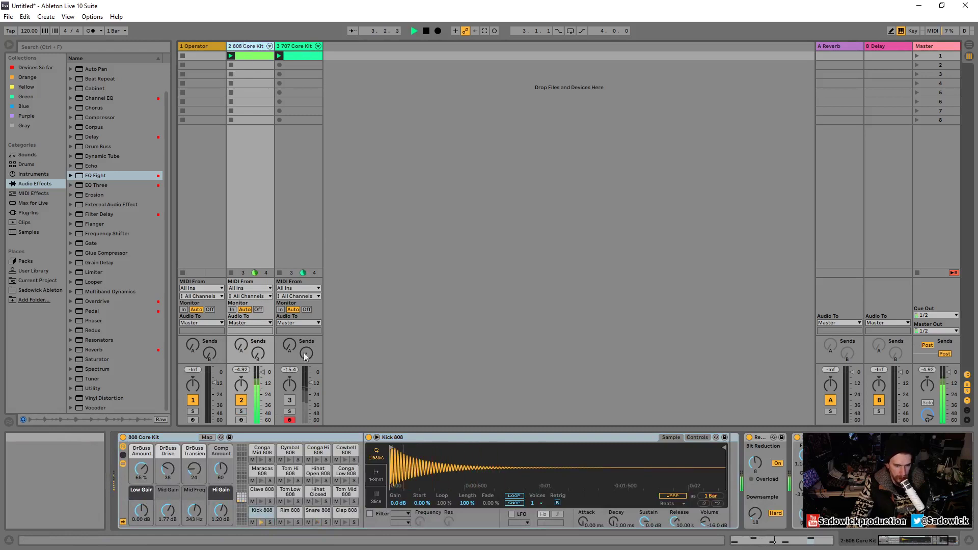
key(space)
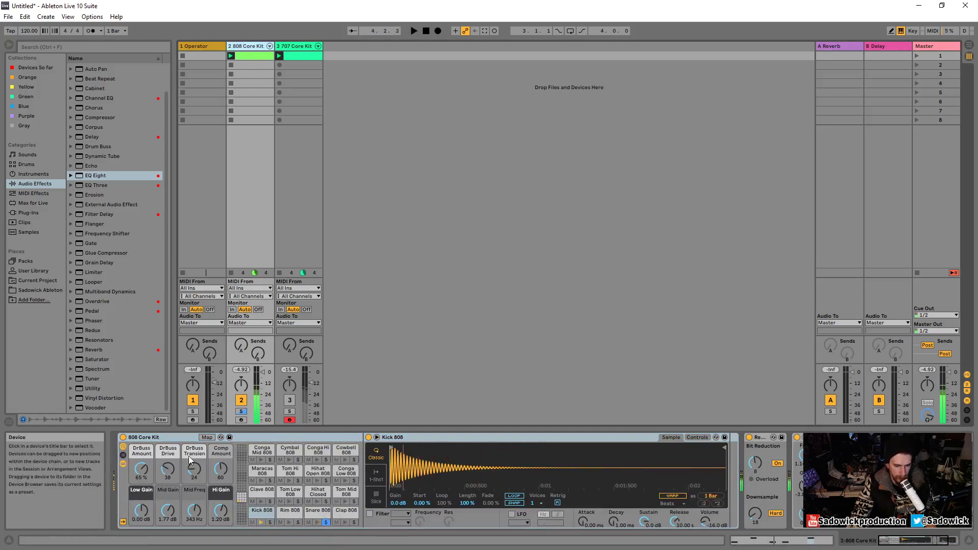
double_click(172, 436)
drag(356, 485, 395, 488)
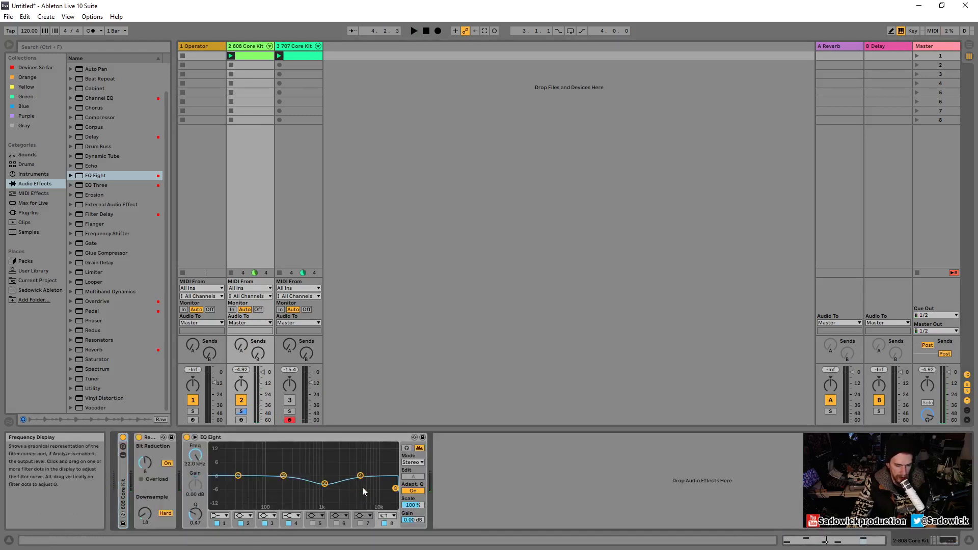
Step: Raise EQ Eight's band 3 to -0.37 dB at 1.09 kHz and play the soloed snare with Redux's Downsample reduced to 1
drag(328, 488, 327, 480)
key(space)
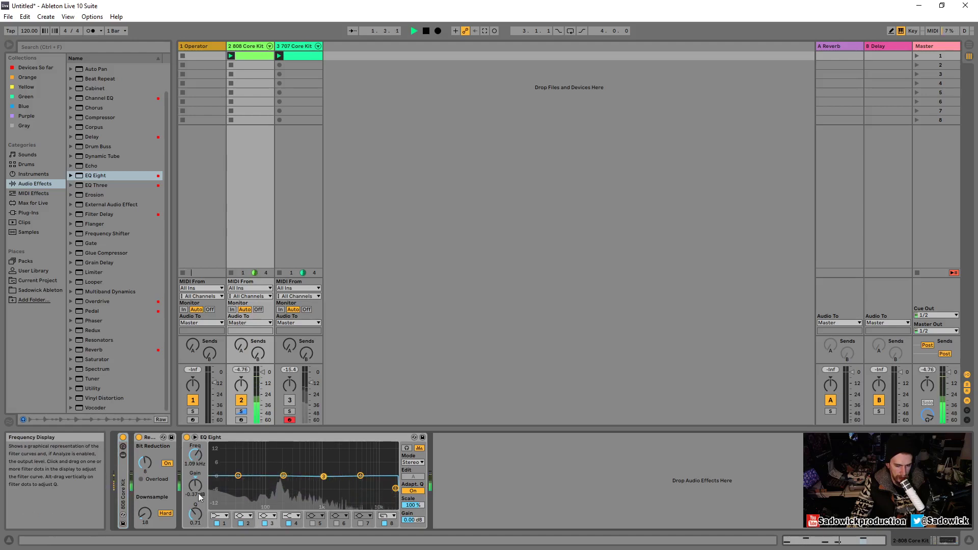
key(space)
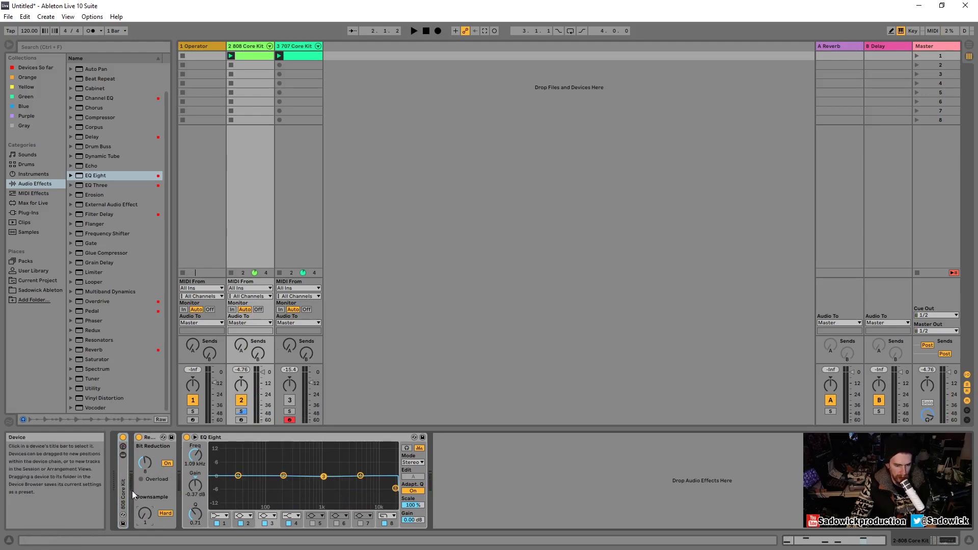
key(space)
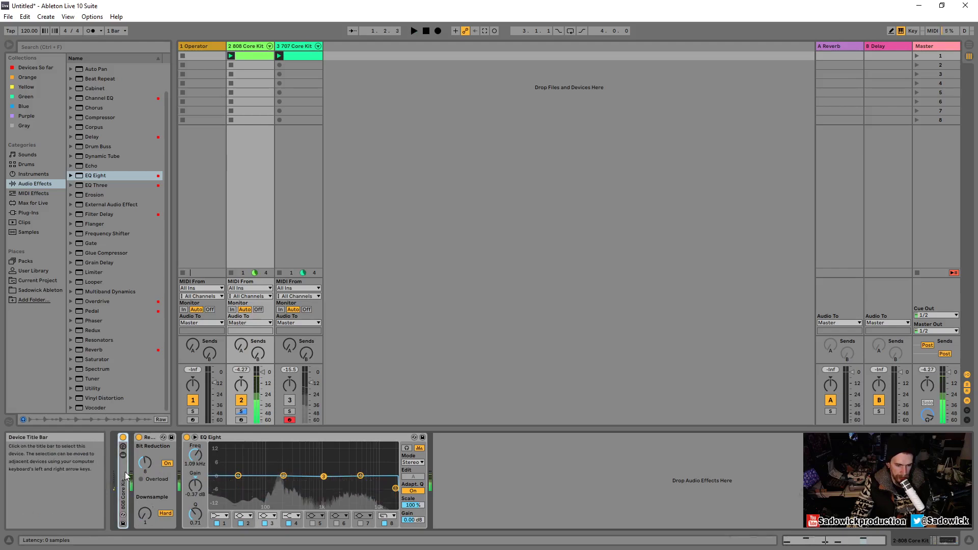
Step: Unfold the 808 rack, unsolo the Snare 808 pad and play the full beat with Redux's Downsample at 27
click(123, 487)
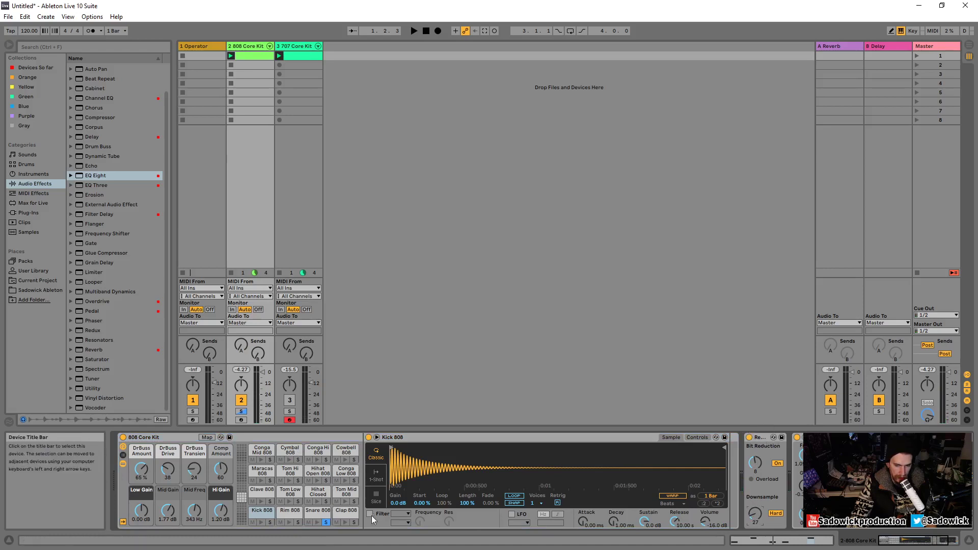
click(317, 510)
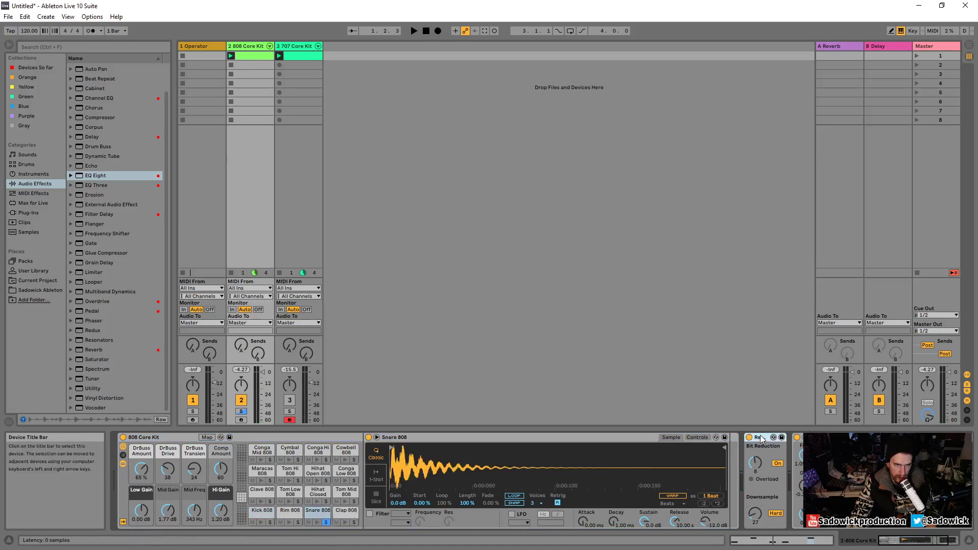
drag(734, 456, 729, 459)
key(space)
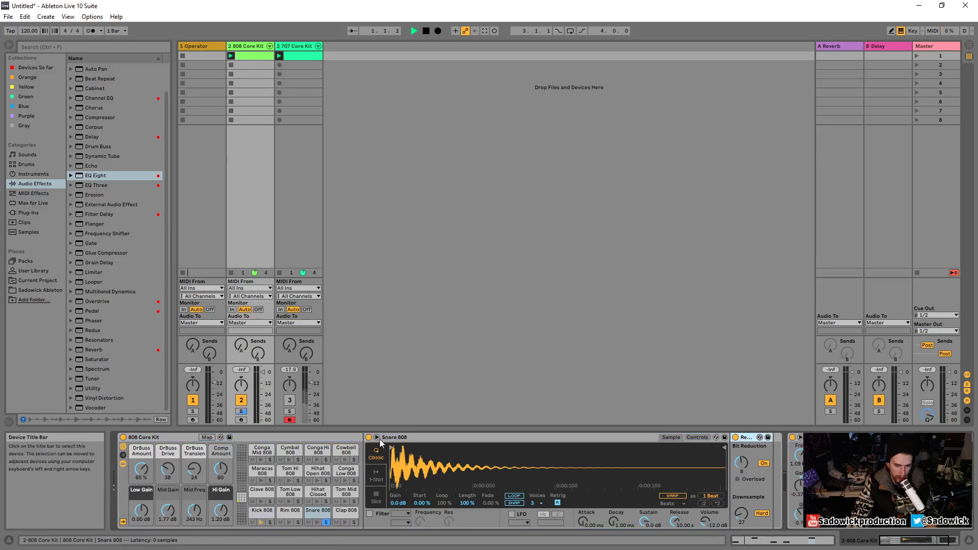
click(326, 522)
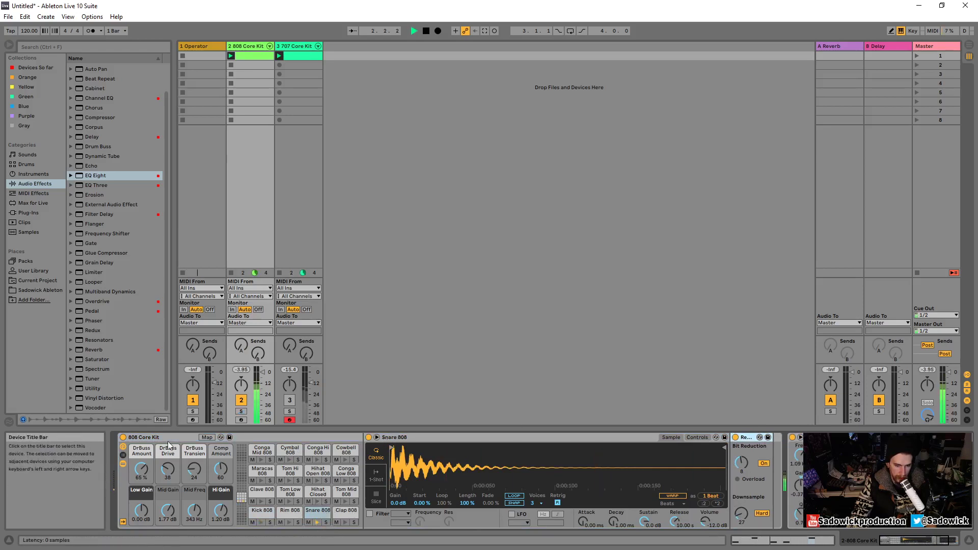
key(space)
click(261, 511)
click(309, 513)
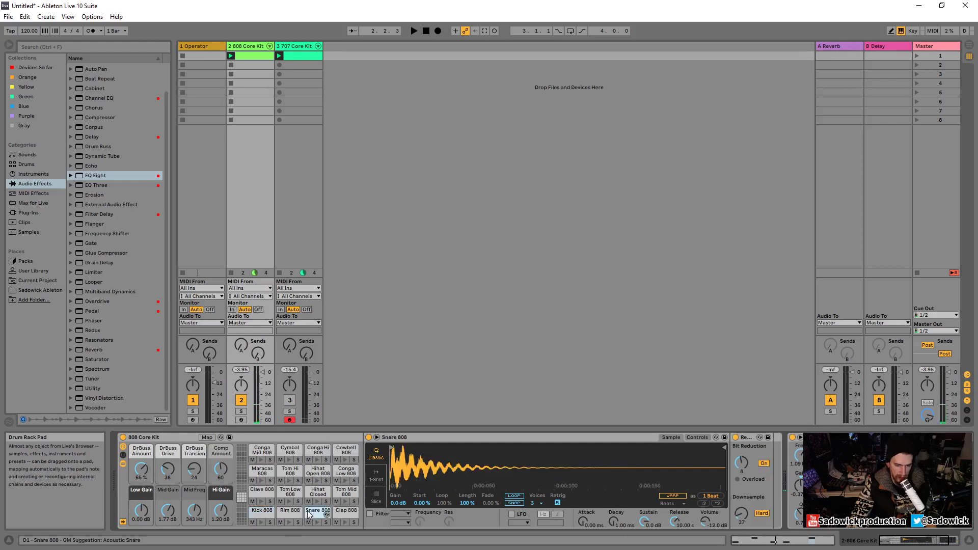
Step: Hide the 808 rack's macro controls and play the beat while lowering Redux's bit depth to 1
click(125, 453)
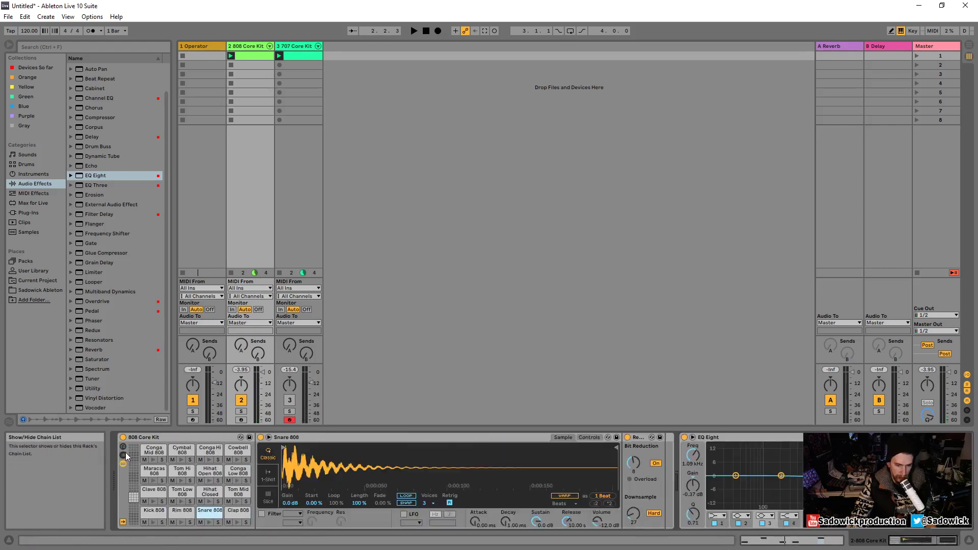
key(space)
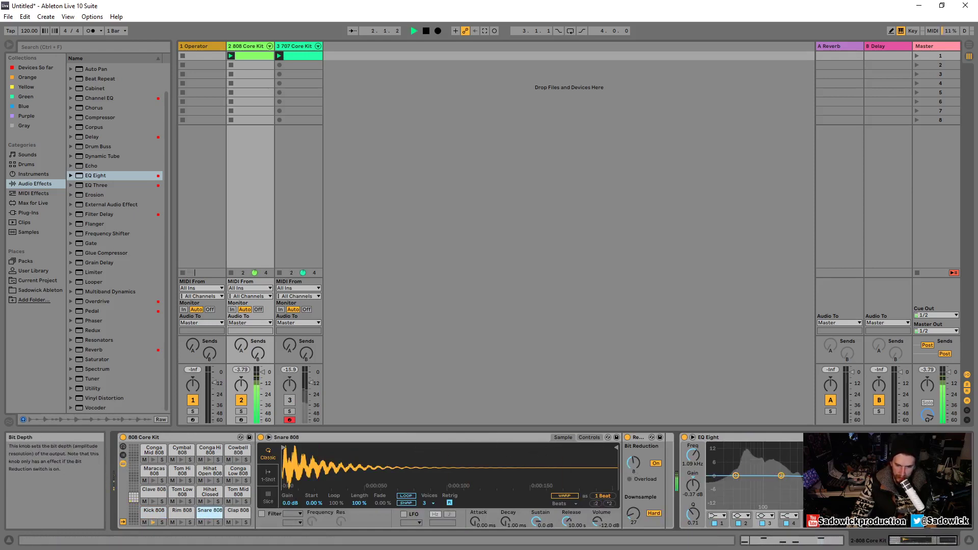
drag(633, 462, 633, 483)
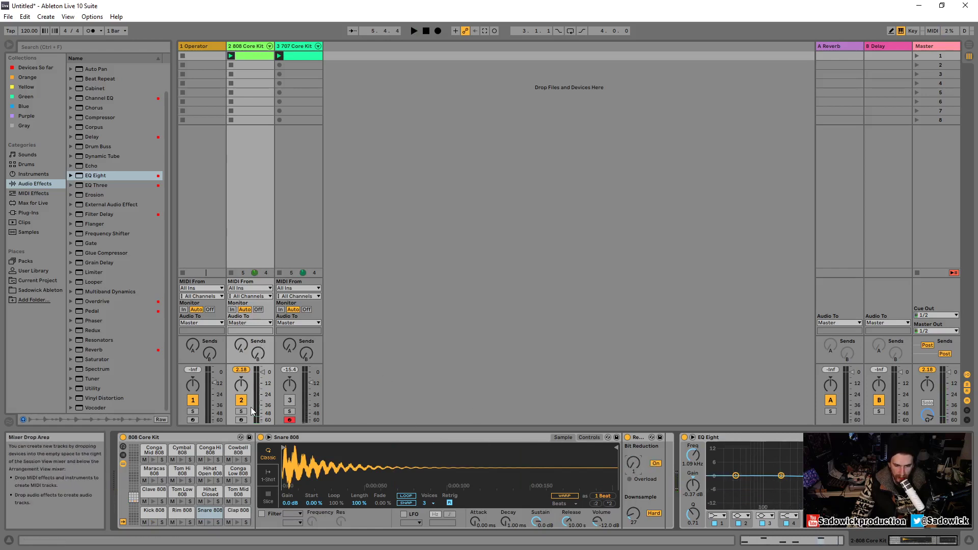
Step: Lower the Operator track's volume, replay the 808 beat at bit depth 1, and set Redux's bit depth back to 8
drag(213, 383, 214, 391)
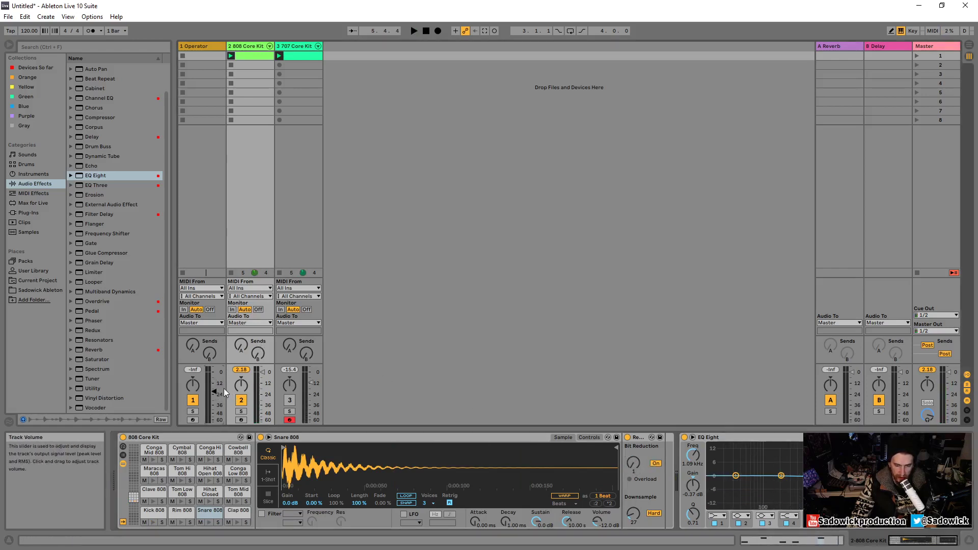
key(space)
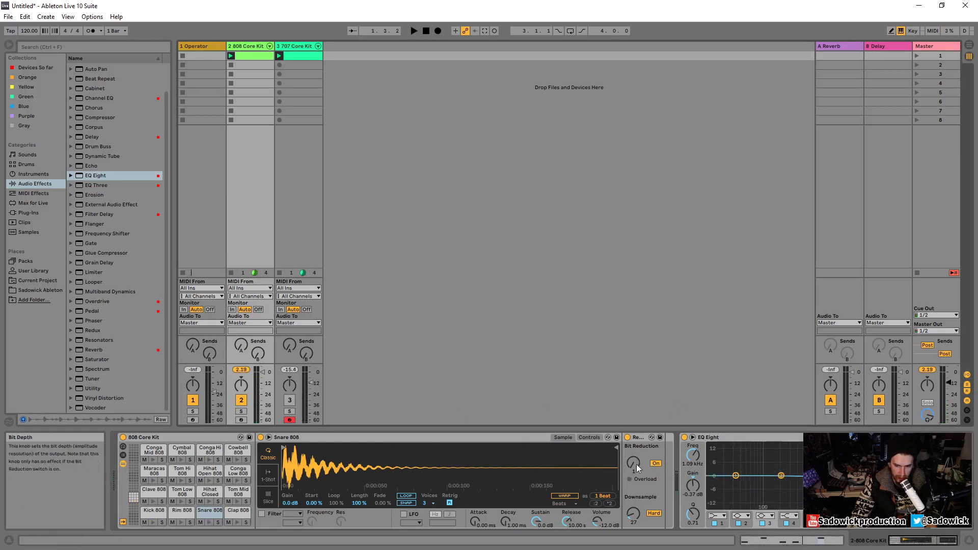
drag(633, 462, 633, 444)
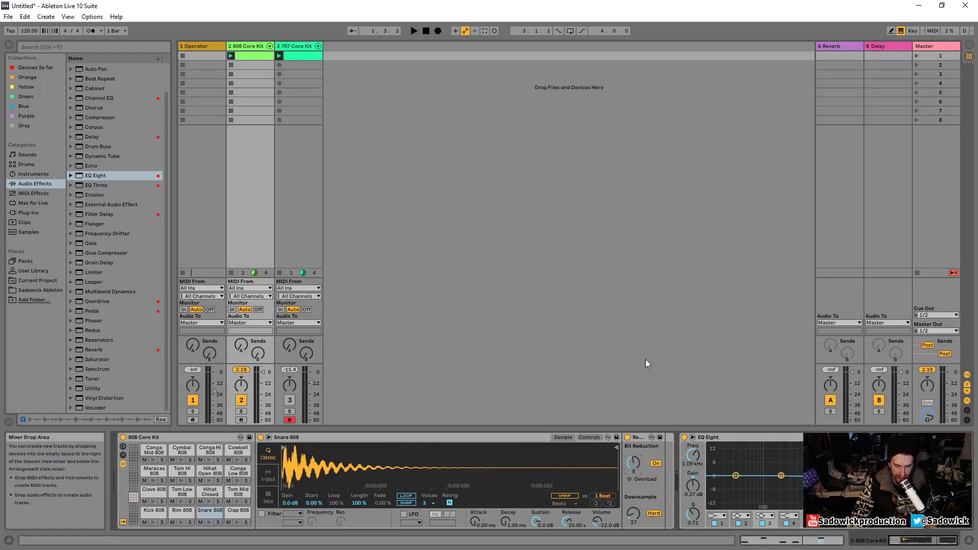
Step: Play the 808 beat while varying Redux's hard Downsample, trying 104 and 36
key(space)
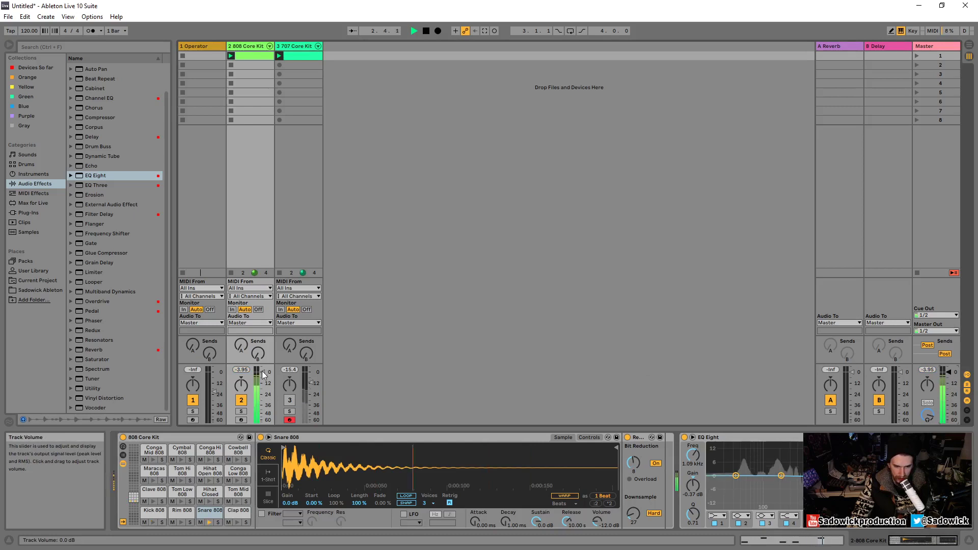
drag(633, 514, 633, 510)
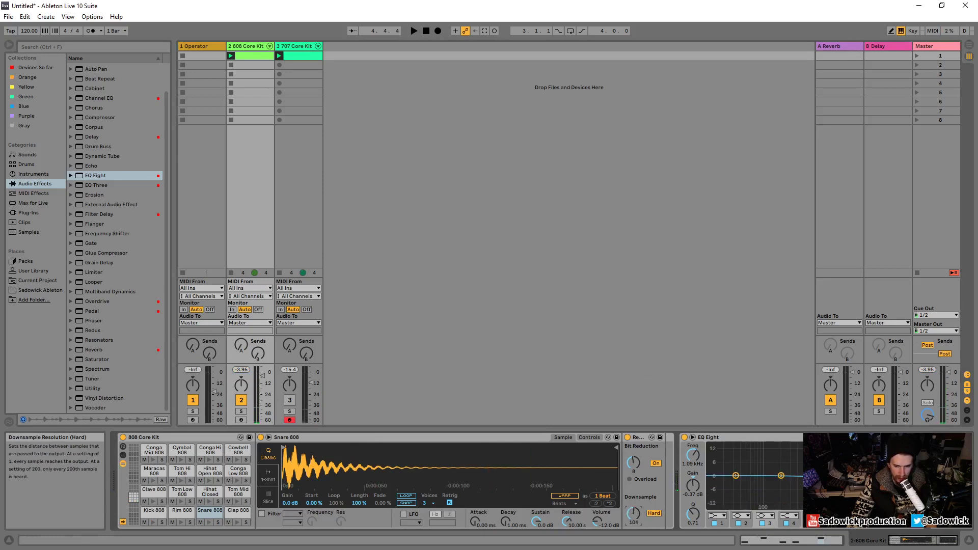
key(space)
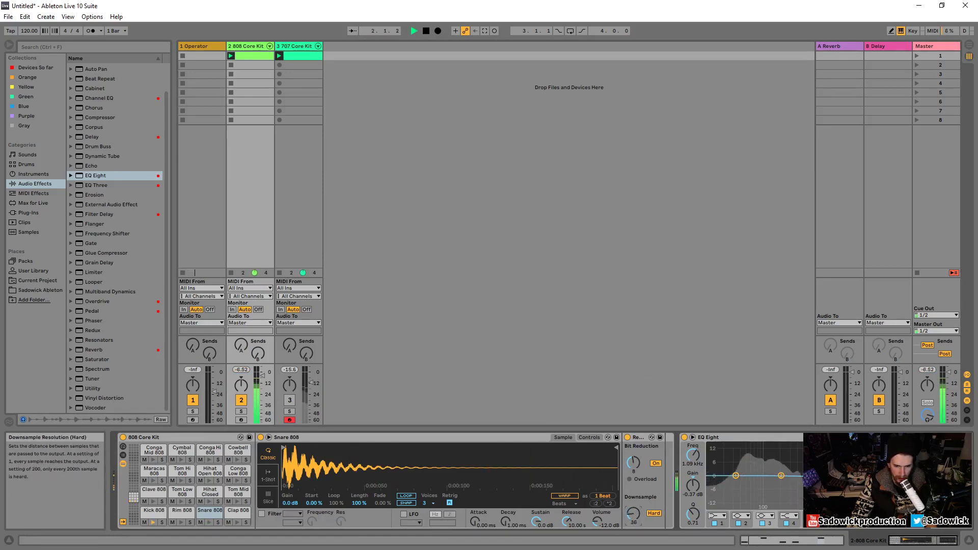
Step: Turn the 707 Core Kit track back on alongside the 808 kit, show its devices and stop playback
click(290, 400)
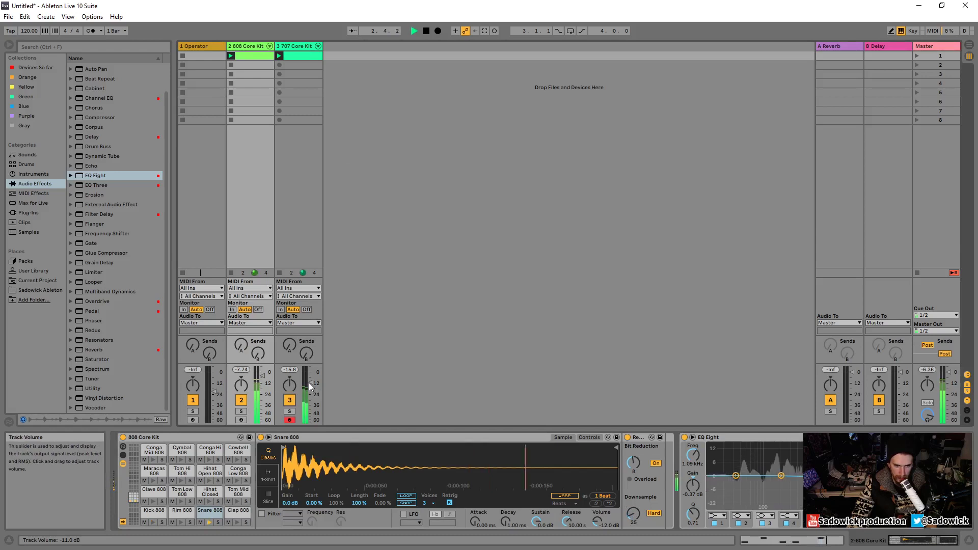
click(295, 47)
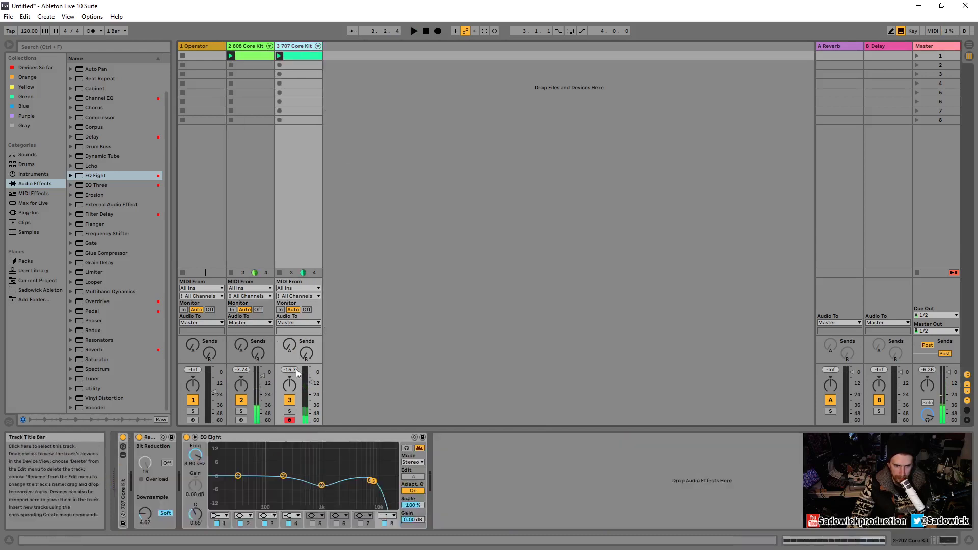
key(space)
Step: Raise EQ Eight's band 4 to 0.87 dB at 7.74 kHz on the 707 kit and switch Redux's Downsample to Hard
drag(370, 480, 370, 473)
key(space)
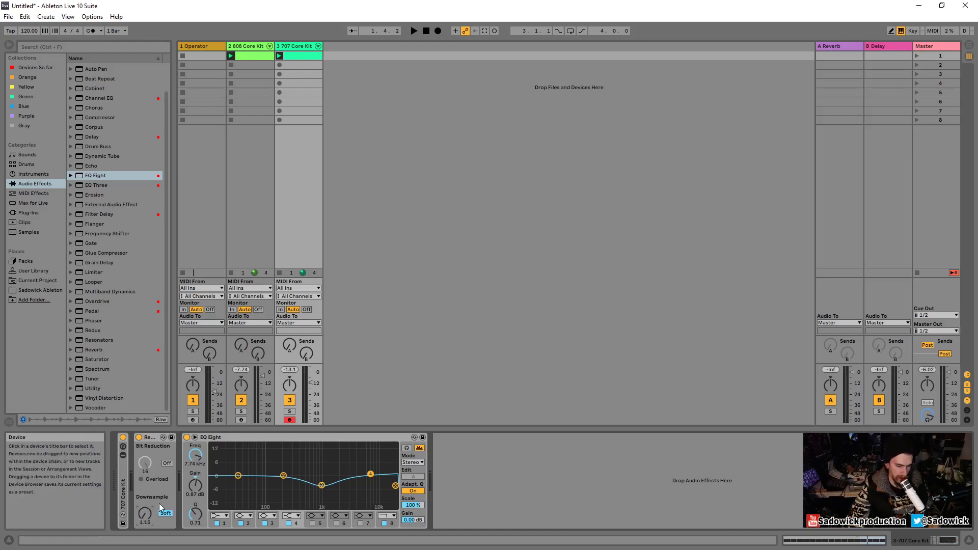
click(166, 513)
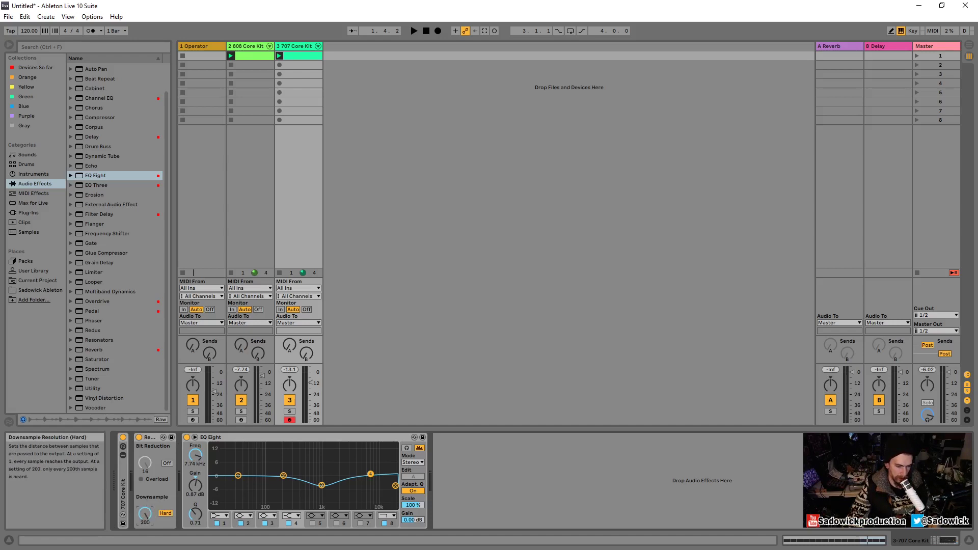